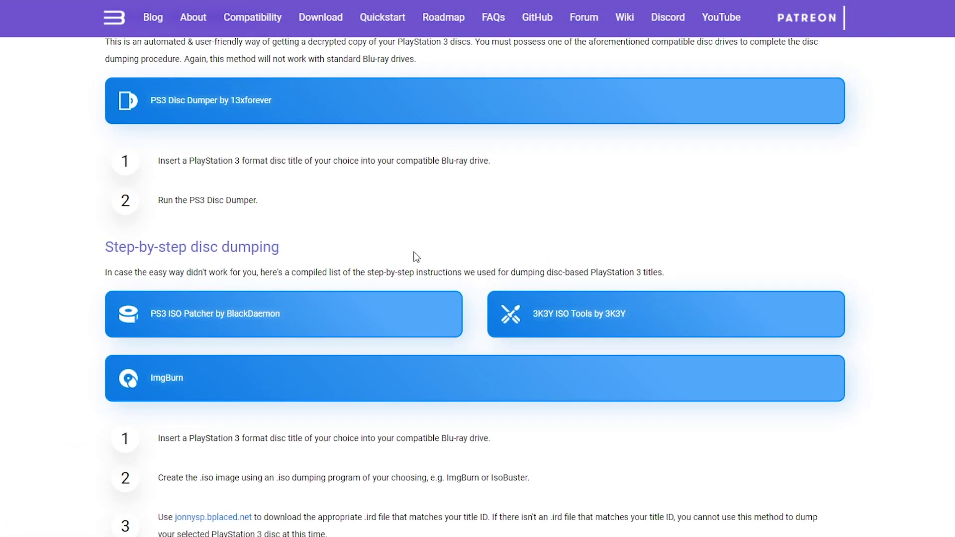
Review the step-by-step disc dumping instructions, the compatible Blu-ray drives and the hardware requirements on the Quickstart page
{"action": "scroll", "coordinate": [416, 257], "scroll_direction": "down", "scroll_amount": 3}
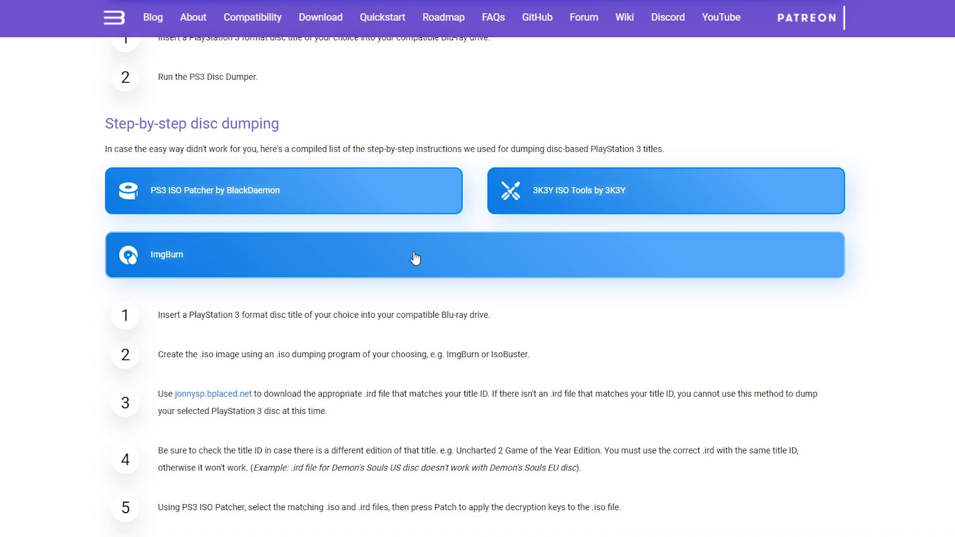
{"action": "scroll", "coordinate": [324, 278], "scroll_direction": "down", "scroll_amount": 3}
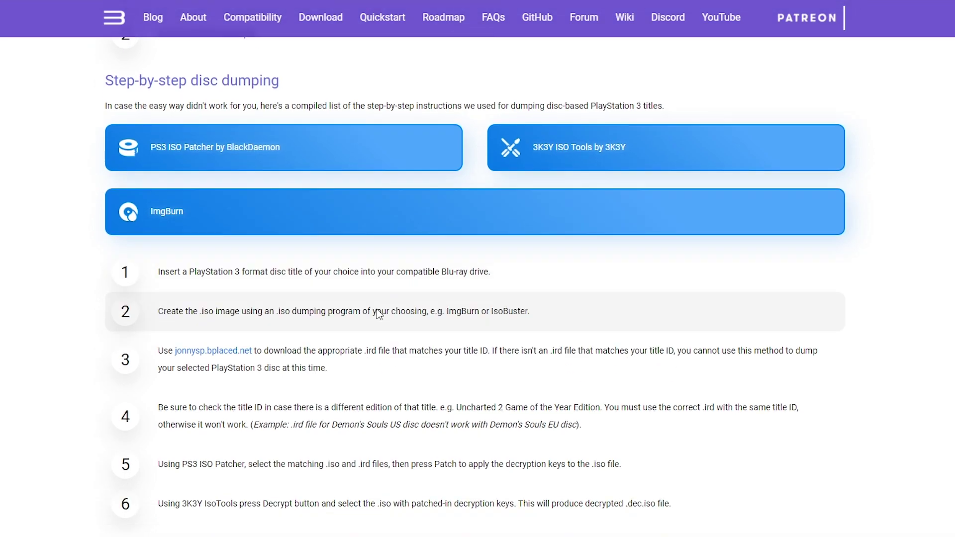
{"action": "scroll", "coordinate": [323, 195], "scroll_direction": "down", "scroll_amount": 4}
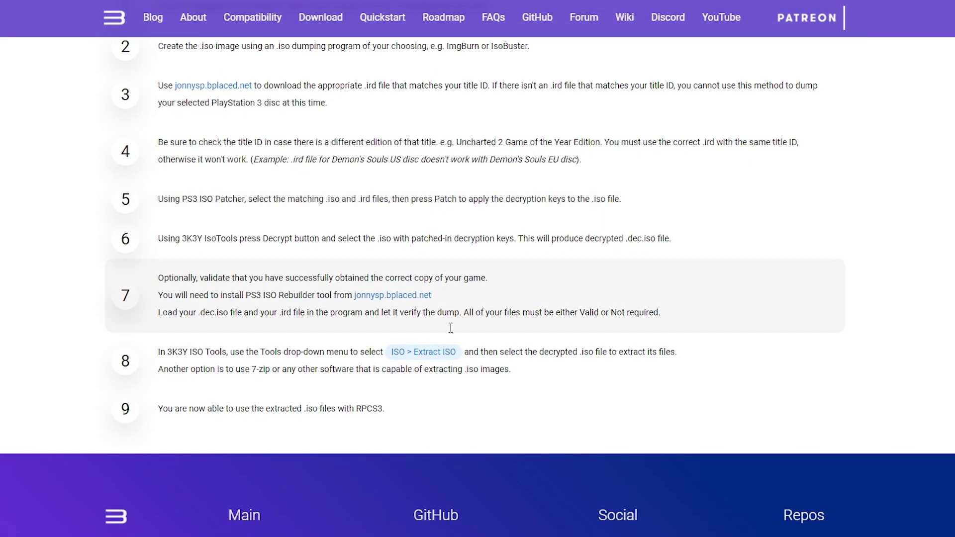
{"action": "scroll", "coordinate": [422, 358], "scroll_direction": "up", "scroll_amount": 3}
{"action": "scroll", "coordinate": [348, 438], "scroll_direction": "up", "scroll_amount": 1}
{"action": "scroll", "coordinate": [330, 447], "scroll_direction": "up", "scroll_amount": 1}
{"action": "left_click_drag", "start_coordinate": [228, 189], "coordinate": [521, 357]}
{"action": "scroll", "coordinate": [497, 369], "scroll_direction": "up", "scroll_amount": 8}
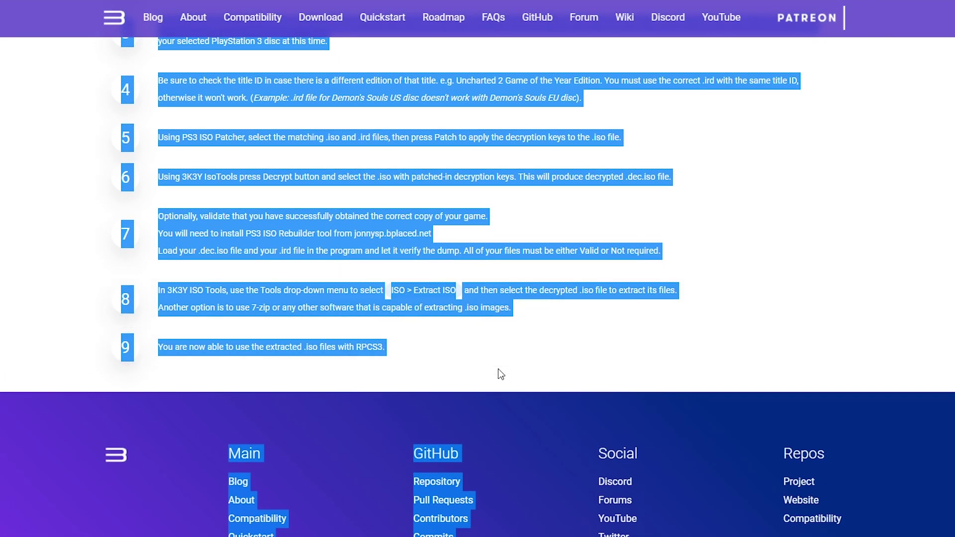
{"action": "left_click", "coordinate": [410, 341]}
{"action": "scroll", "coordinate": [410, 341], "scroll_direction": "up", "scroll_amount": 4}
{"action": "scroll", "coordinate": [410, 341], "scroll_direction": "up", "scroll_amount": 15}
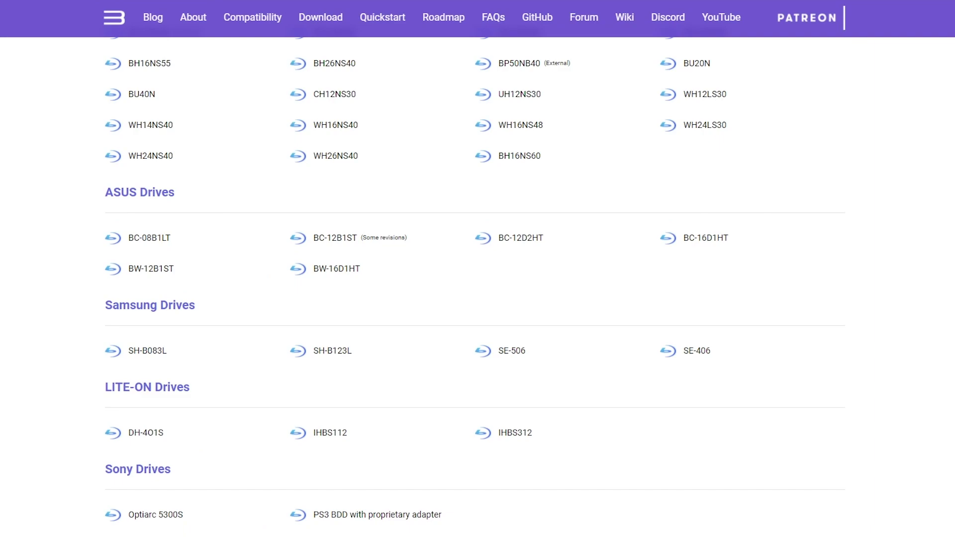
{"action": "scroll", "coordinate": [477, 268], "scroll_direction": "up", "scroll_amount": 20}
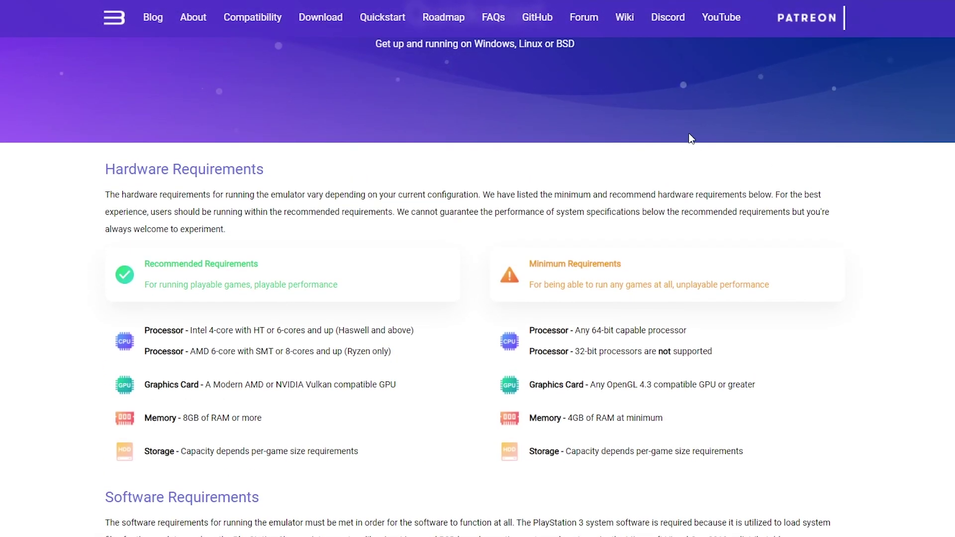
Open the game compatibility list and search it for "silent hill"
{"action": "left_click", "coordinate": [263, 25]}
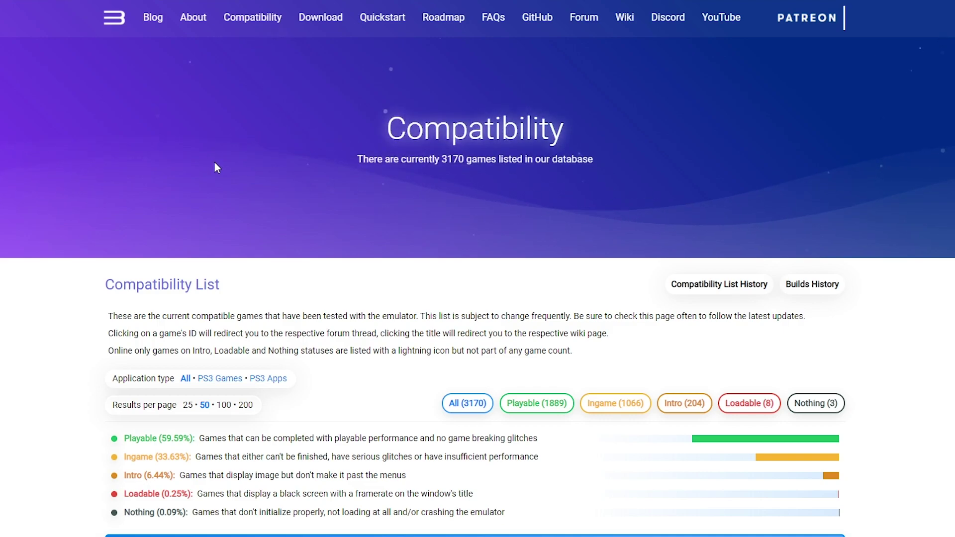
{"action": "scroll", "coordinate": [864, 291], "scroll_direction": "down", "scroll_amount": 3}
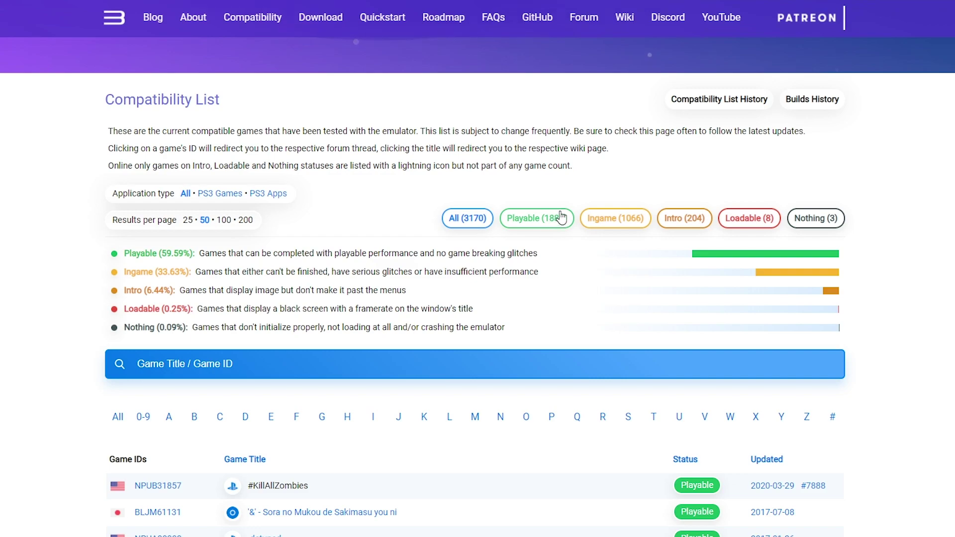
{"action": "scroll", "coordinate": [263, 368], "scroll_direction": "down", "scroll_amount": 1}
{"action": "left_click", "coordinate": [238, 302]}
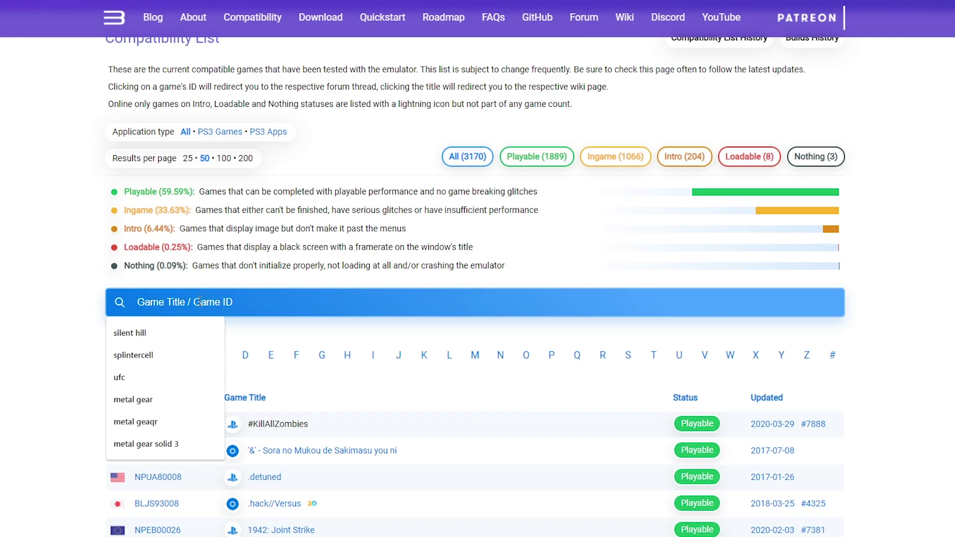
{"action": "type", "text": "silent hji"}
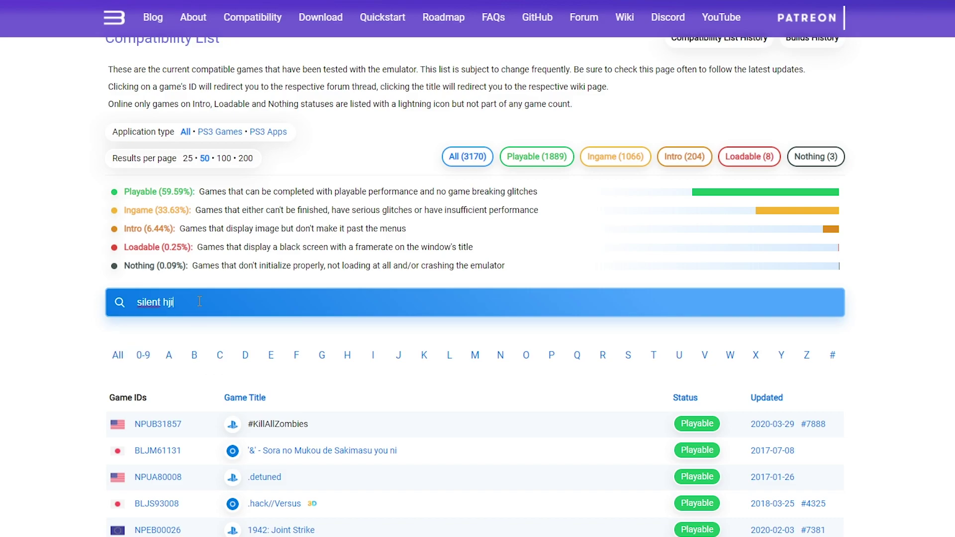
{"action": "type", "text": "ll"}
{"action": "key", "text": "BackSpace"}
{"action": "key", "text": "BackSpace"}
{"action": "key", "text": "BackSpace"}
{"action": "key", "text": "BackSpace"}
{"action": "type", "text": "ill"}
{"action": "key", "text": "Return"}
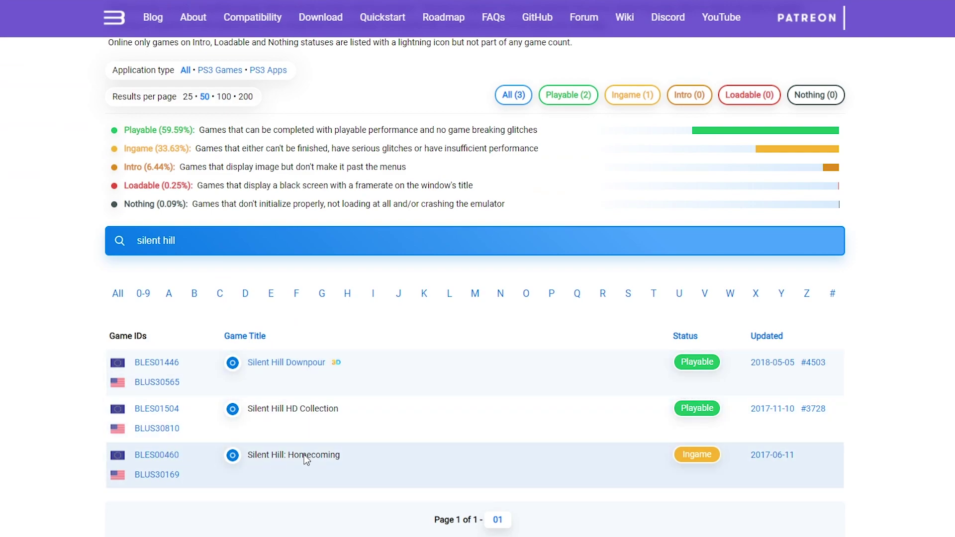
Expand the Silent Hill: Homecoming entry to check for game updates and compare the listed games' compatibility statuses
{"action": "left_click", "coordinate": [307, 458]}
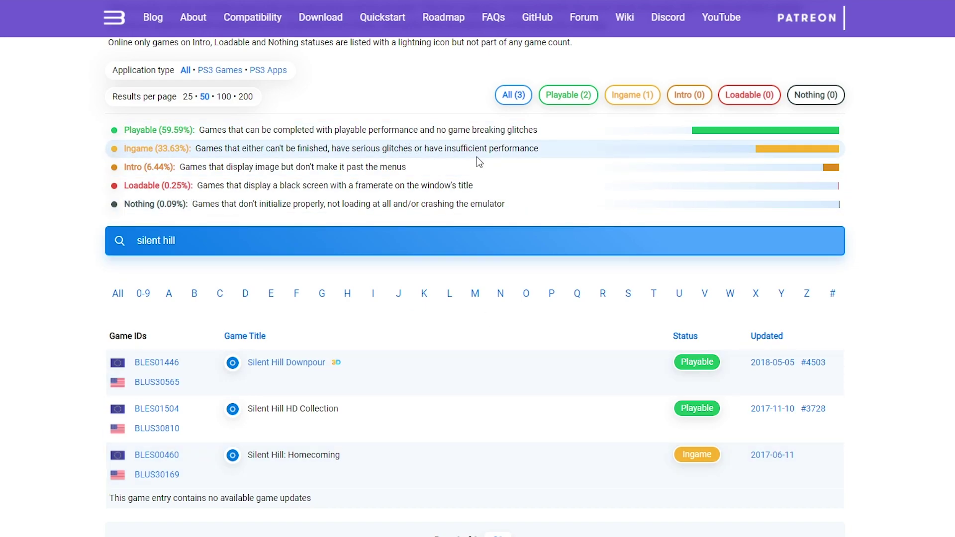
{"action": "left_click_drag", "start_coordinate": [549, 155], "coordinate": [597, 148]}
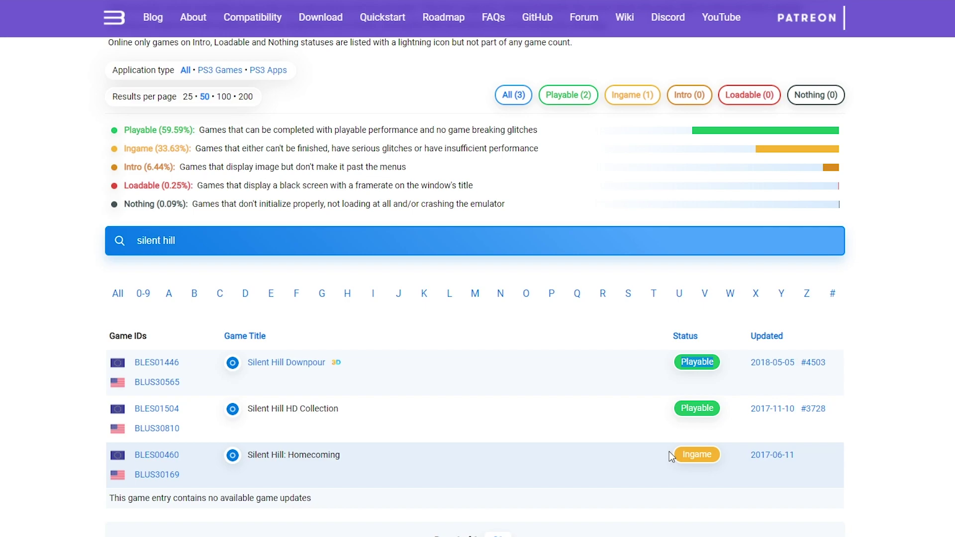
{"action": "left_click", "coordinate": [882, 510]}
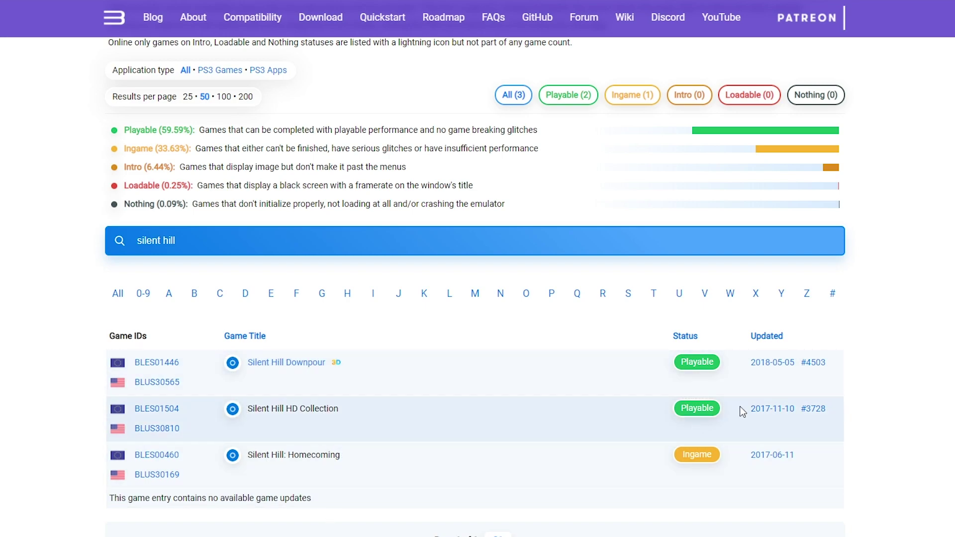
{"action": "scroll", "coordinate": [782, 439], "scroll_direction": "up", "scroll_amount": 6}
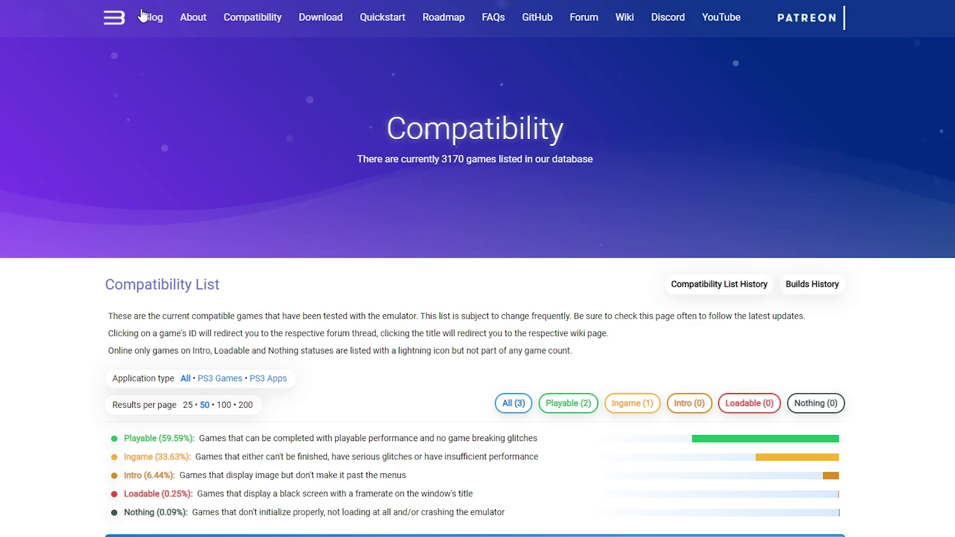
Return to the RPCS3 home page, open its download page and view the latest Windows build
{"action": "left_click", "coordinate": [111, 25]}
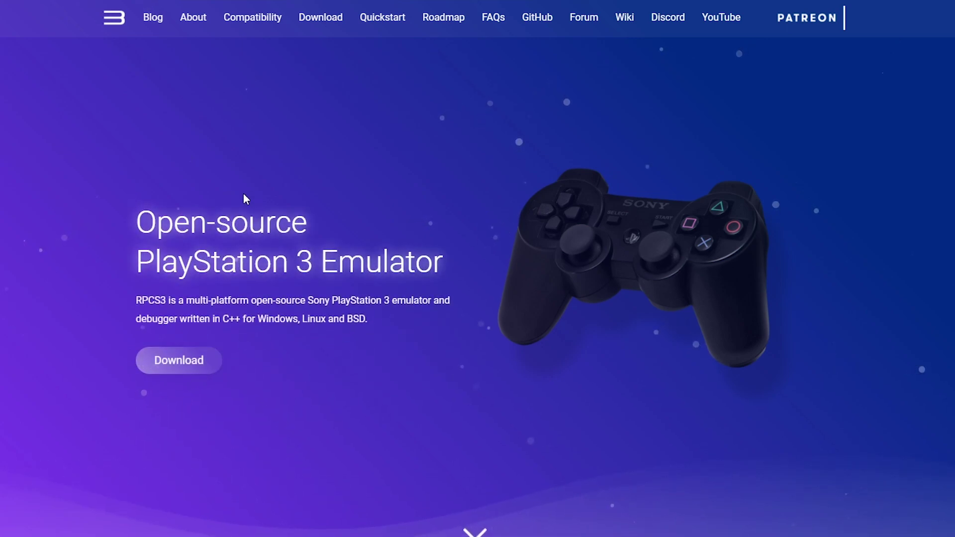
{"action": "left_click", "coordinate": [179, 360]}
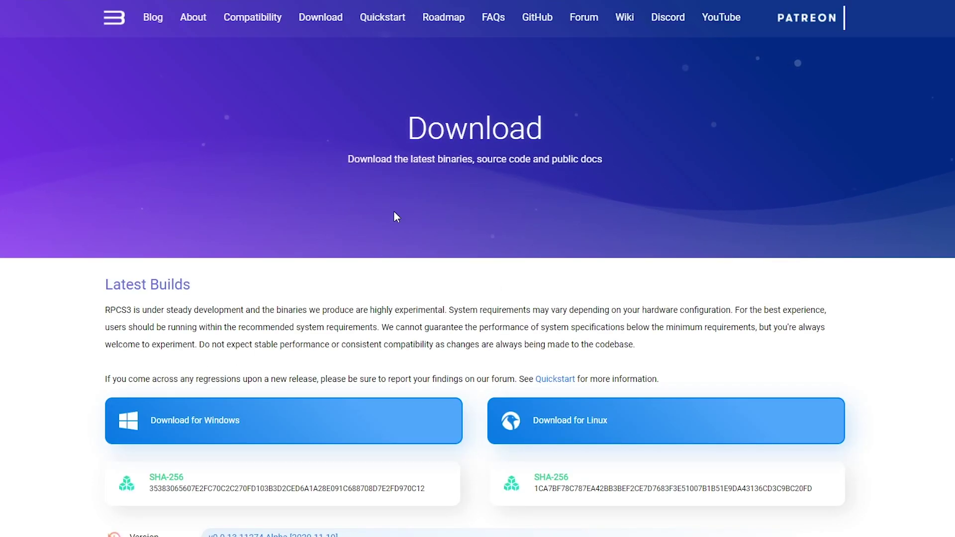
{"action": "scroll", "coordinate": [466, 195], "scroll_direction": "down", "scroll_amount": 1}
{"action": "scroll", "coordinate": [466, 195], "scroll_direction": "down", "scroll_amount": 2}
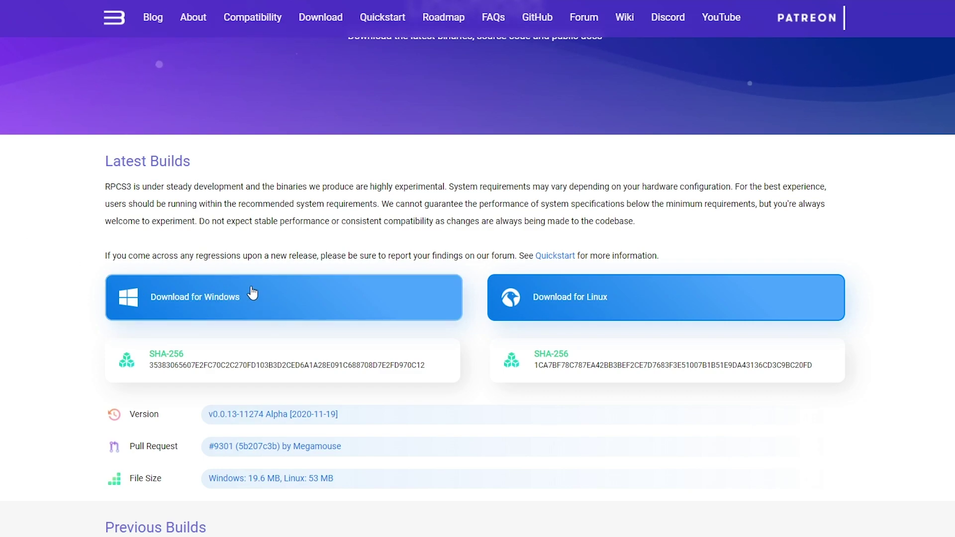
{"action": "scroll", "coordinate": [258, 298], "scroll_direction": "down", "scroll_amount": 1}
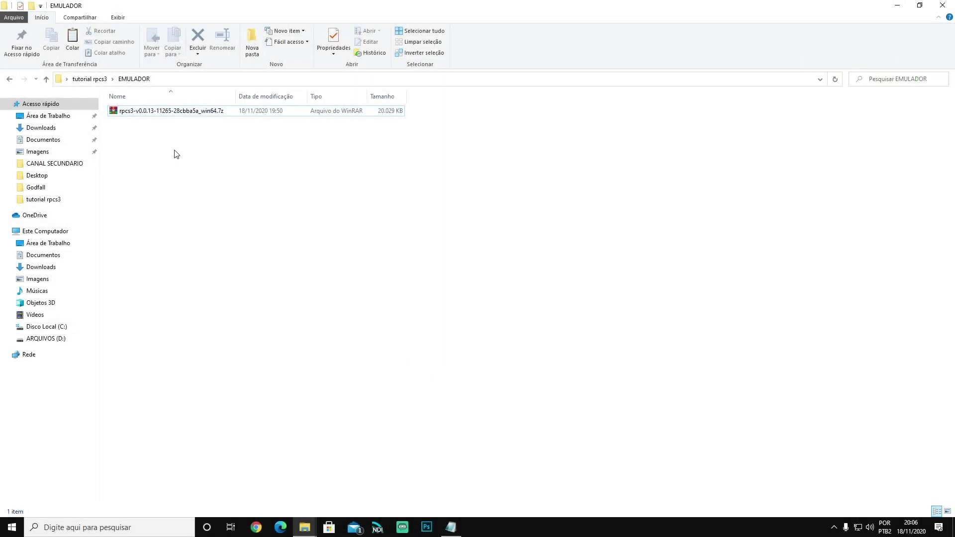
Extract the archive rpcs3-v0.0.13-11265-28cbba5a_win64.7z directly into the EMULADOR folder
{"action": "left_click", "coordinate": [134, 112]}
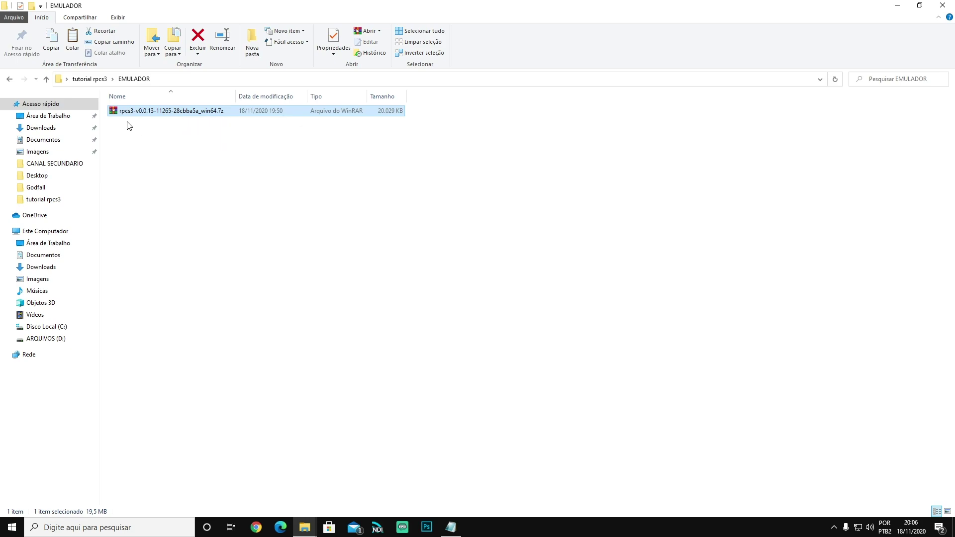
{"action": "right_click", "coordinate": [156, 113]}
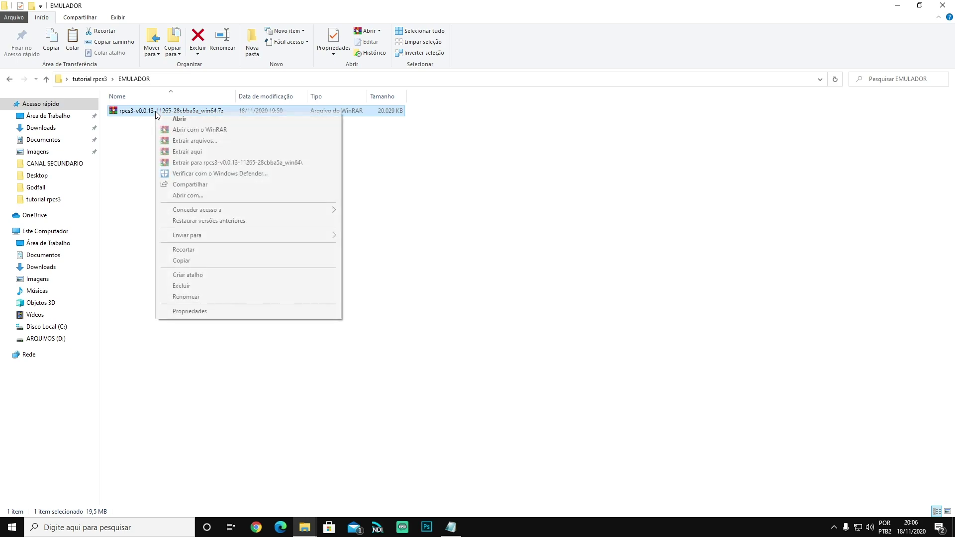
{"action": "left_click", "coordinate": [202, 153]}
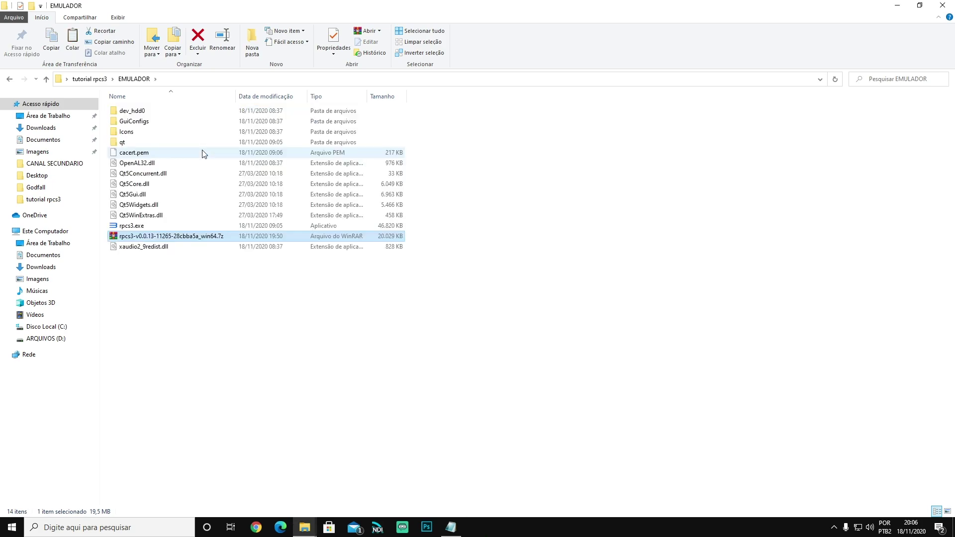
Launch rpcs3.exe and continue past the welcome dialog, confirming the Quickstart guide was read and choosing not to show it again
{"action": "left_click", "coordinate": [128, 227]}
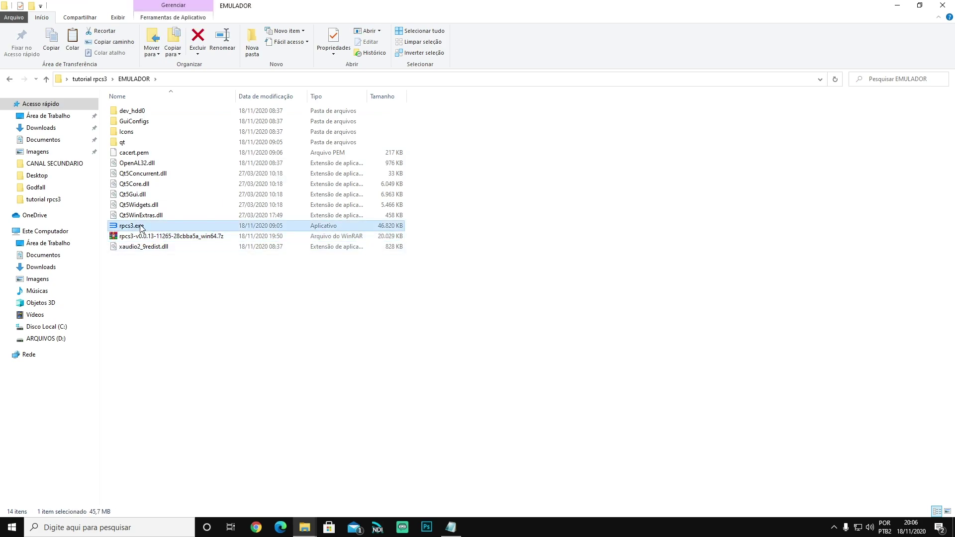
{"action": "double_click", "coordinate": [140, 227]}
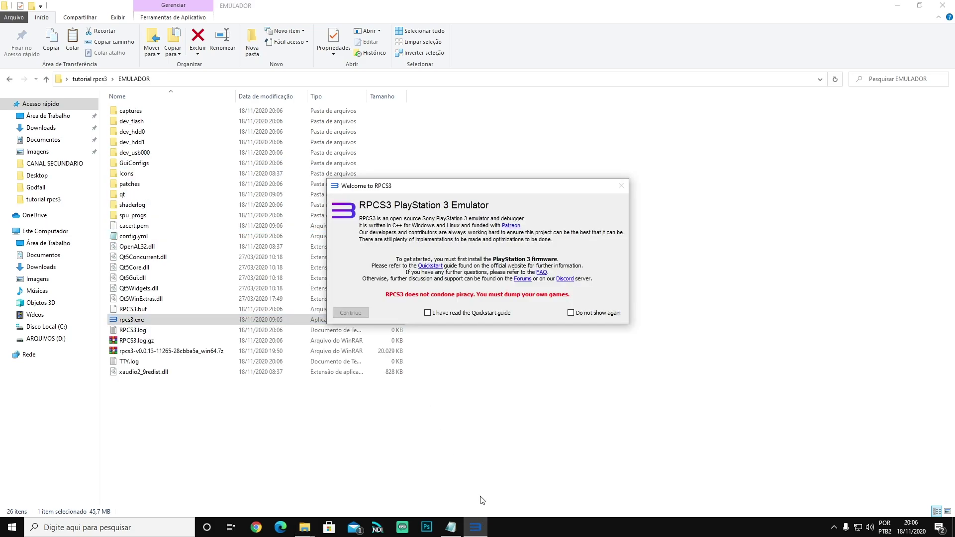
{"action": "left_click", "coordinate": [427, 313]}
{"action": "left_click", "coordinate": [570, 313]}
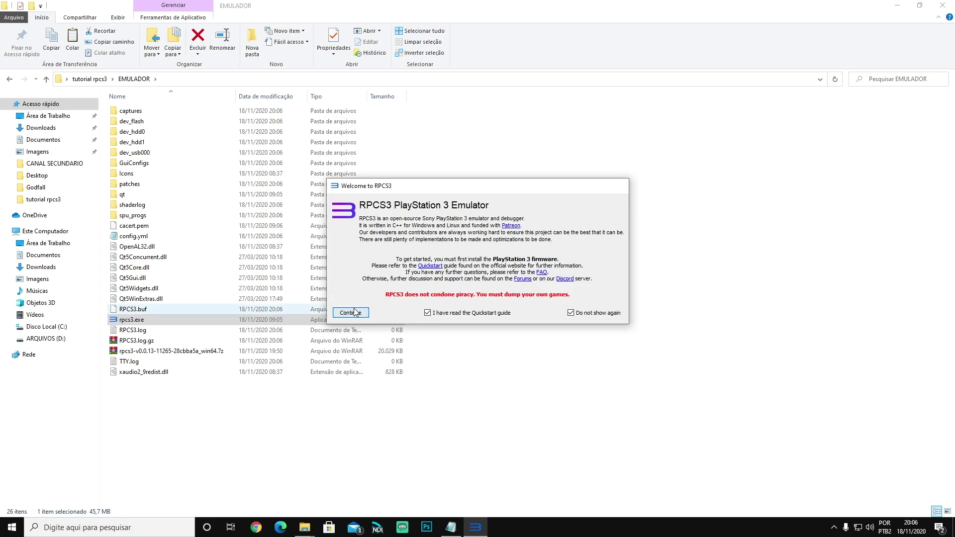
{"action": "left_click", "coordinate": [350, 313]}
{"action": "left_click", "coordinate": [777, 70]}
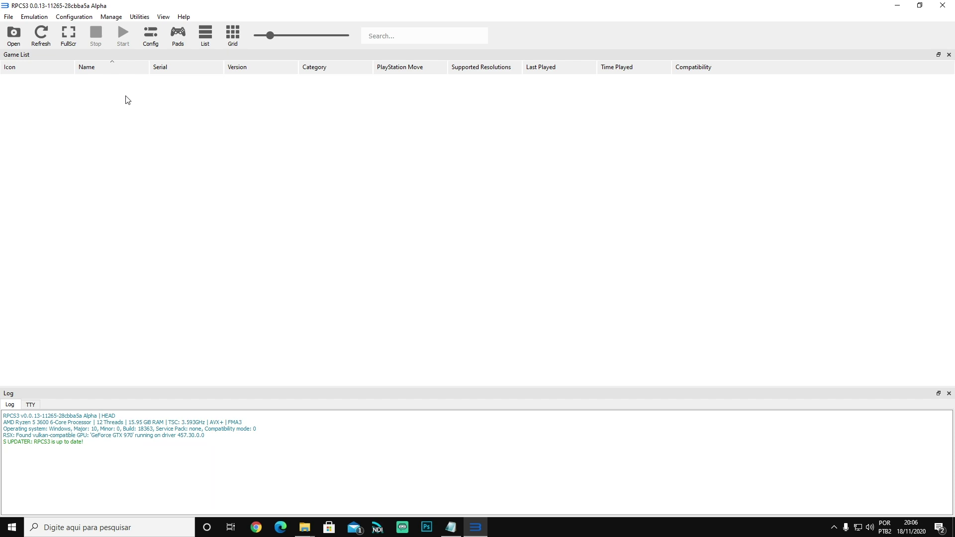
Install the PS3 firmware from PS3UPDAT.PUP in the desktop's "tutorial rpcs3" folder and close the completion message
{"action": "left_click", "coordinate": [8, 18]}
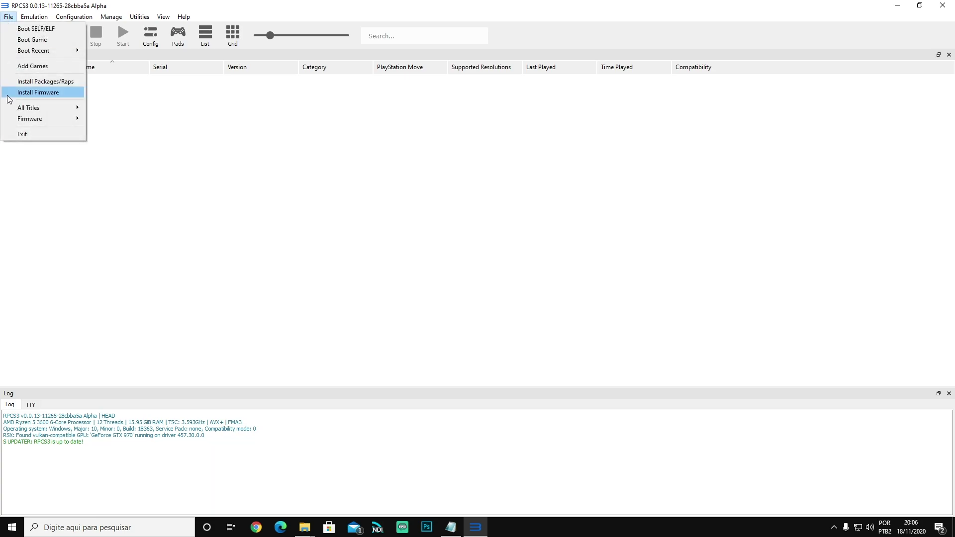
{"action": "left_click", "coordinate": [50, 94]}
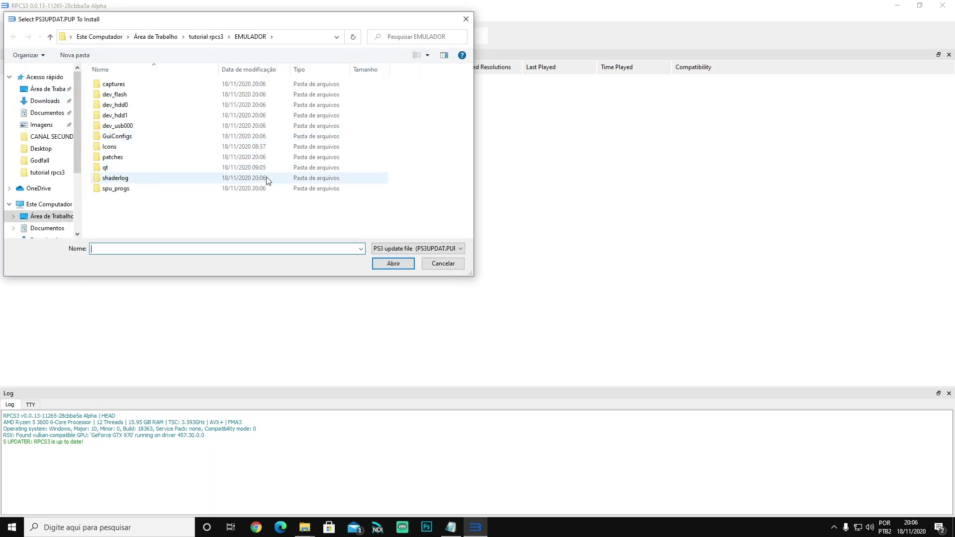
{"action": "left_click", "coordinate": [52, 217]}
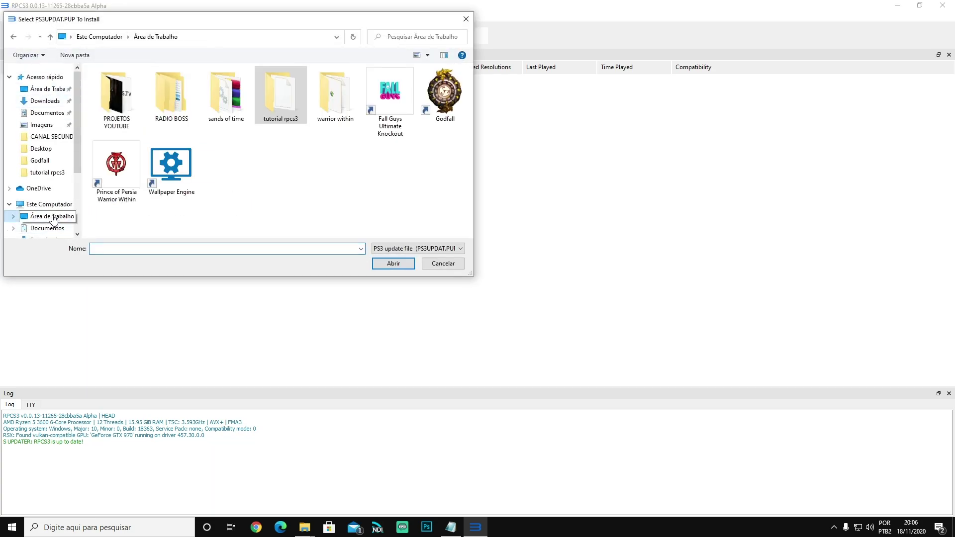
{"action": "double_click", "coordinate": [285, 103]}
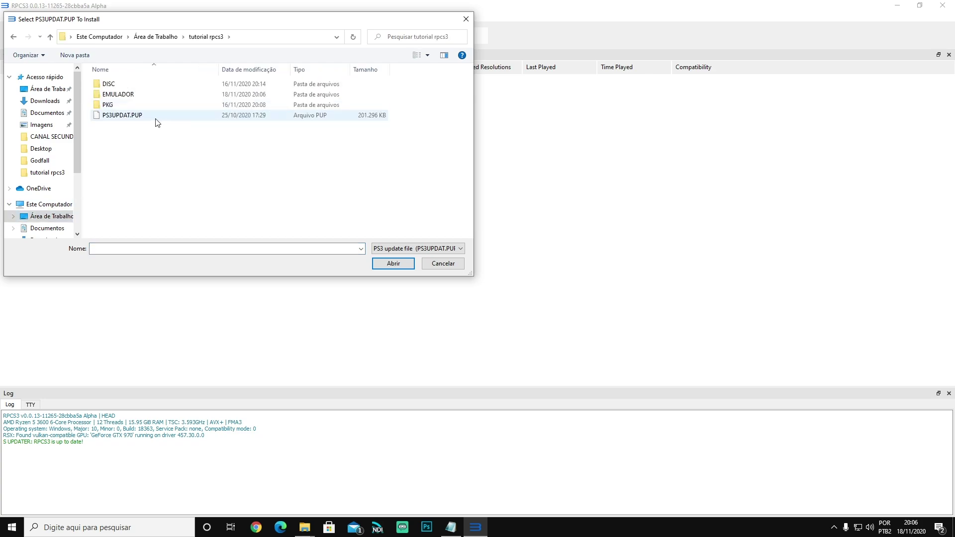
{"action": "left_click", "coordinate": [112, 117]}
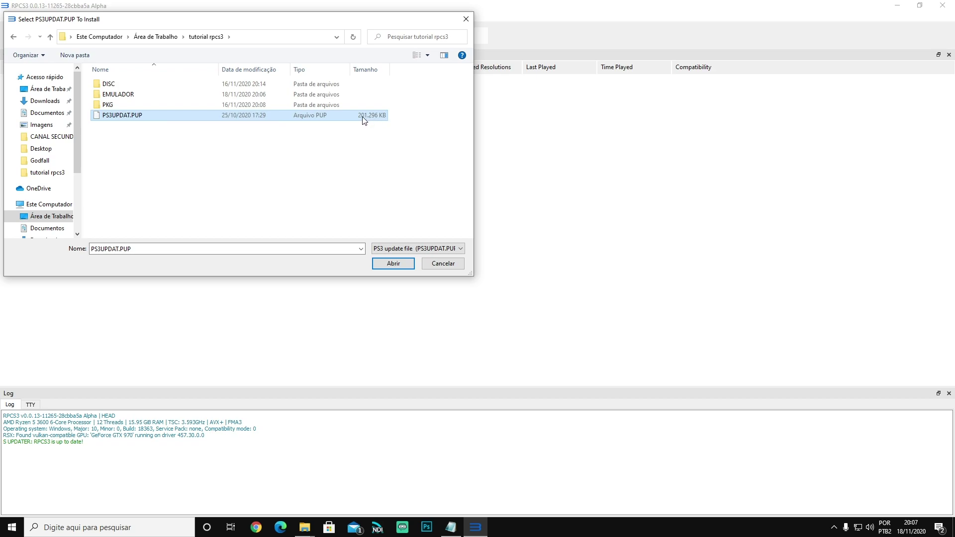
{"action": "left_click", "coordinate": [392, 263]}
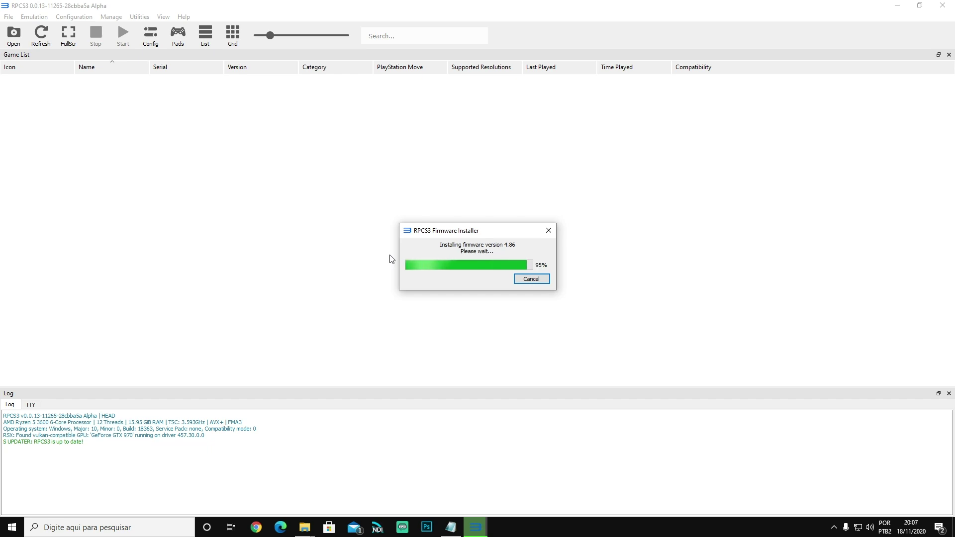
{"action": "left_click_drag", "start_coordinate": [450, 234], "coordinate": [461, 217]}
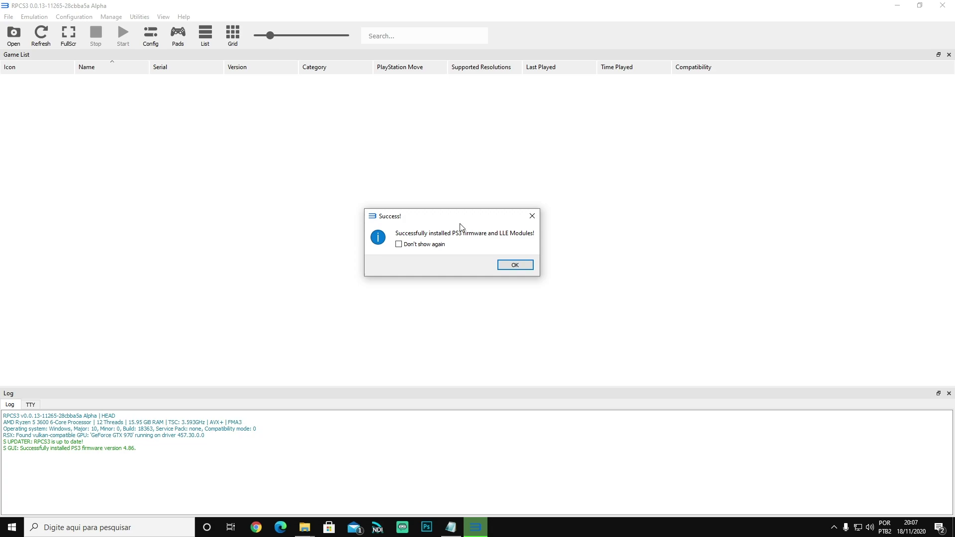
{"action": "left_click", "coordinate": [510, 269]}
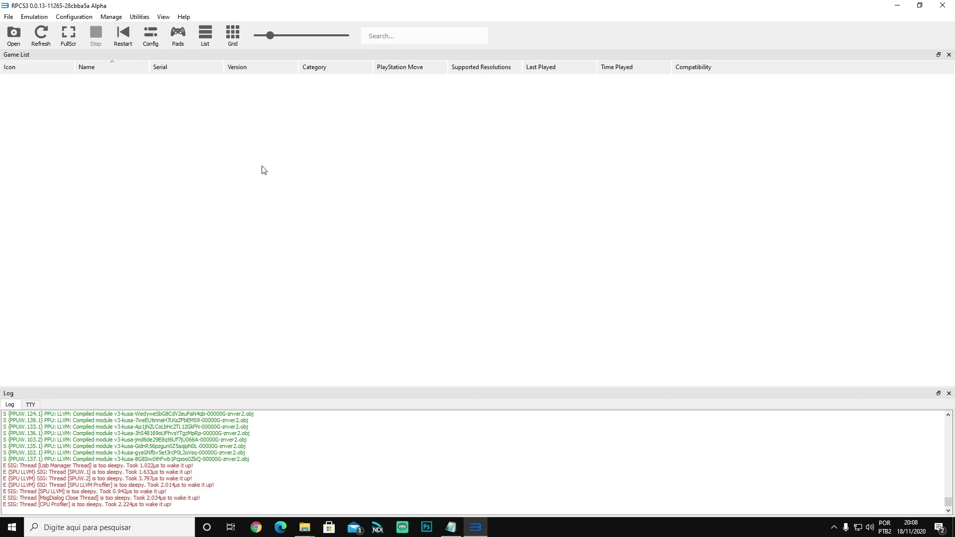
Download the latest game patches in the Patch Manager, look through the list of supported games and close the manager
{"action": "left_click", "coordinate": [112, 18]}
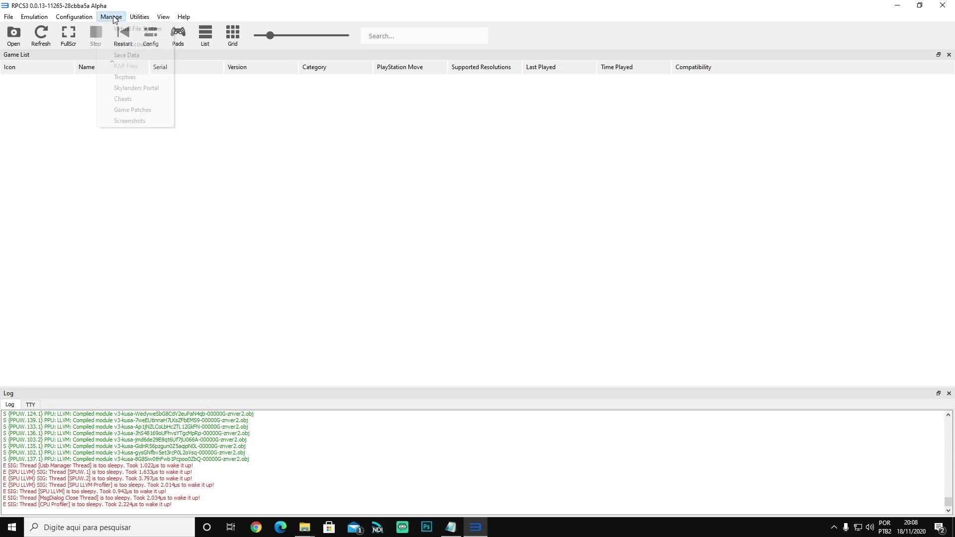
{"action": "left_click", "coordinate": [139, 109]}
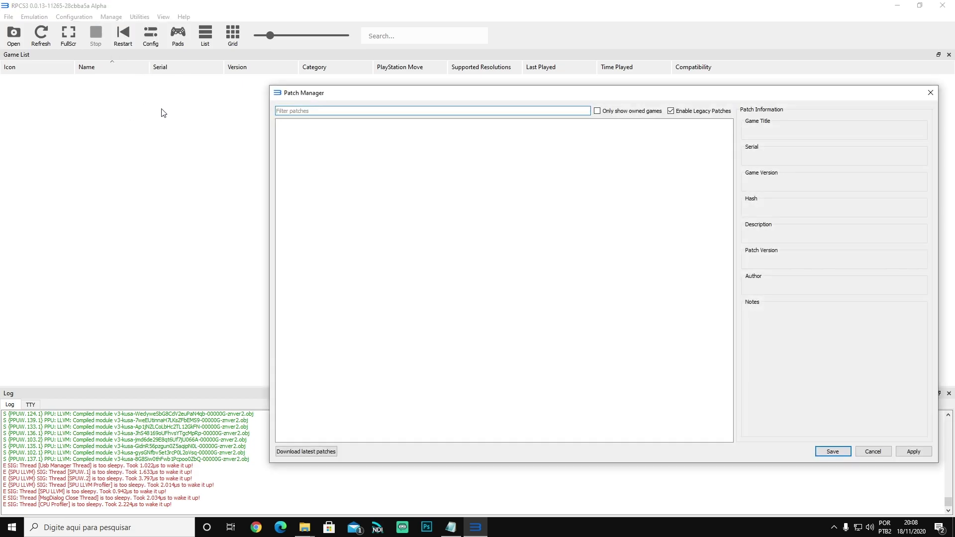
{"action": "left_click_drag", "start_coordinate": [499, 95], "coordinate": [390, 65]}
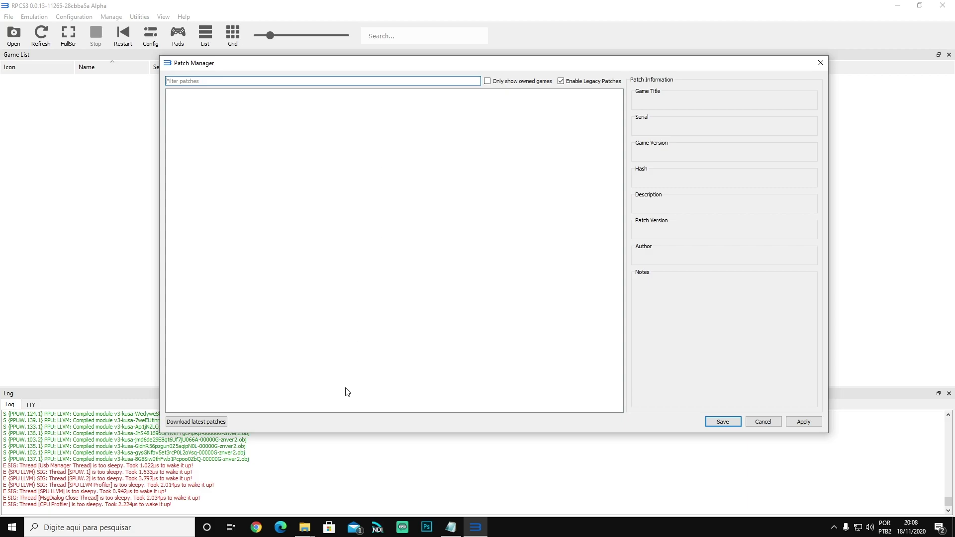
{"action": "left_click", "coordinate": [196, 424]}
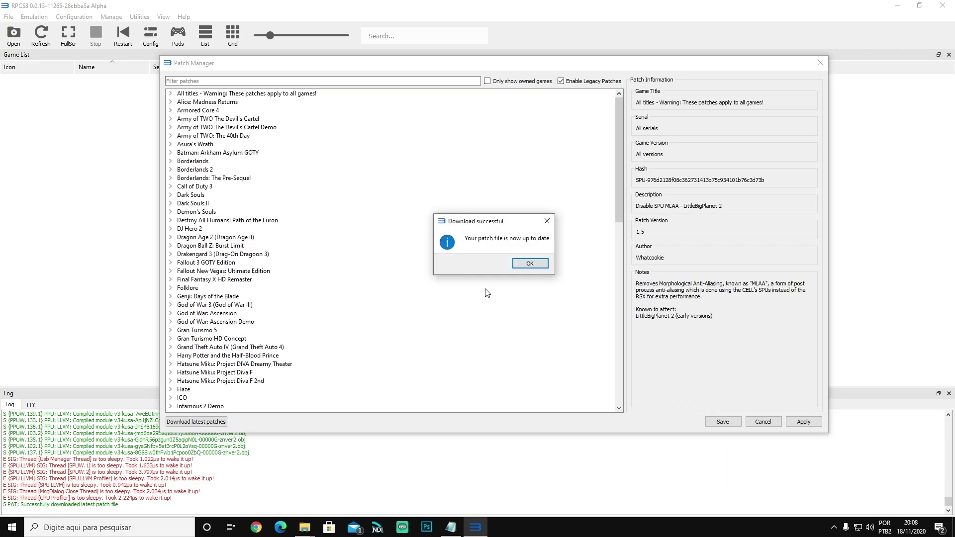
{"action": "left_click", "coordinate": [531, 264]}
{"action": "scroll", "coordinate": [275, 237], "scroll_direction": "down", "scroll_amount": 15}
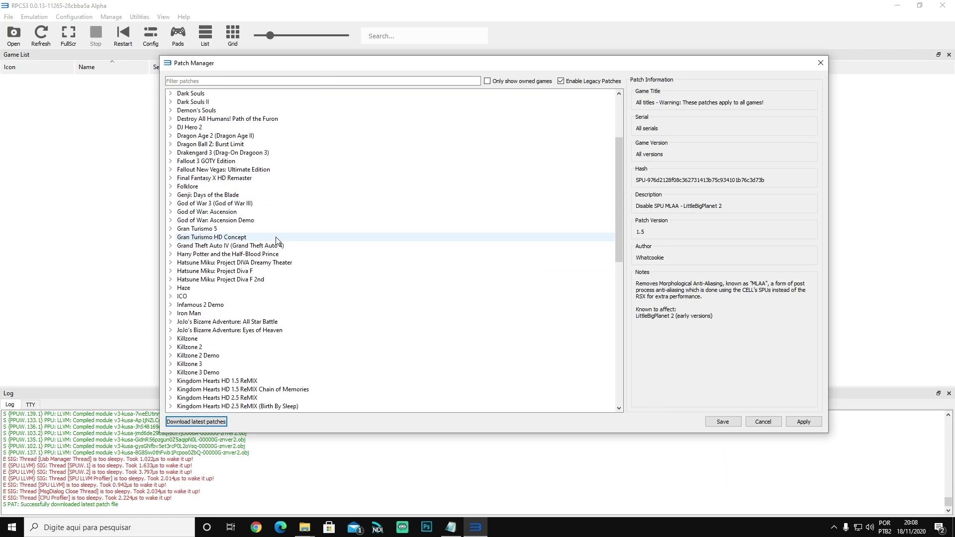
{"action": "scroll", "coordinate": [273, 257], "scroll_direction": "down", "scroll_amount": 3}
{"action": "left_click_drag", "start_coordinate": [617, 355], "coordinate": [615, 175]}
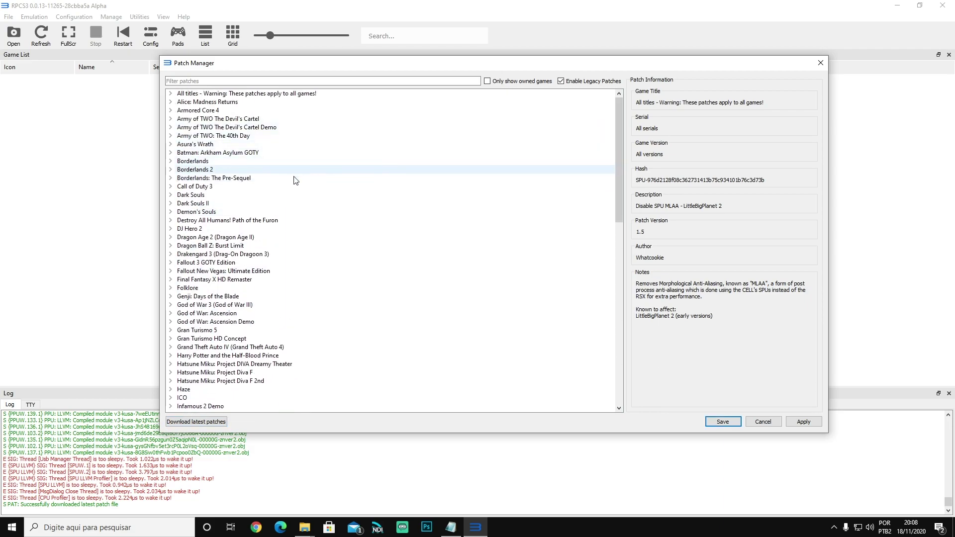
{"action": "scroll", "coordinate": [250, 237], "scroll_direction": "down", "scroll_amount": 20}
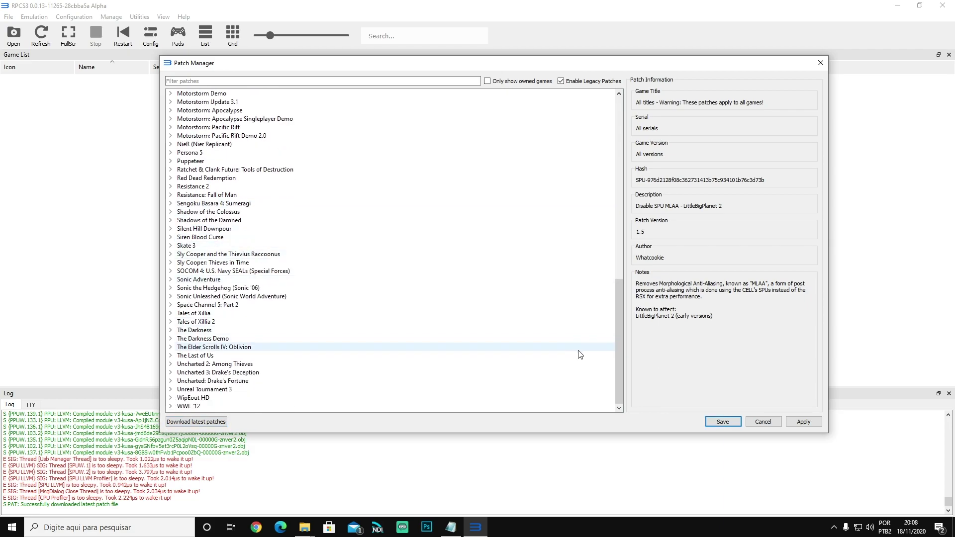
{"action": "left_click_drag", "start_coordinate": [618, 351], "coordinate": [621, 130]}
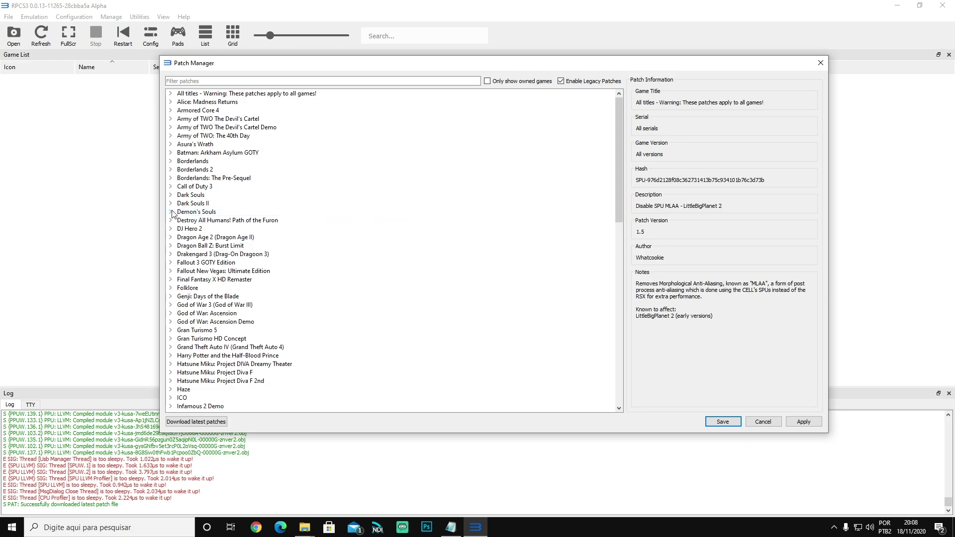
{"action": "left_click", "coordinate": [821, 63]}
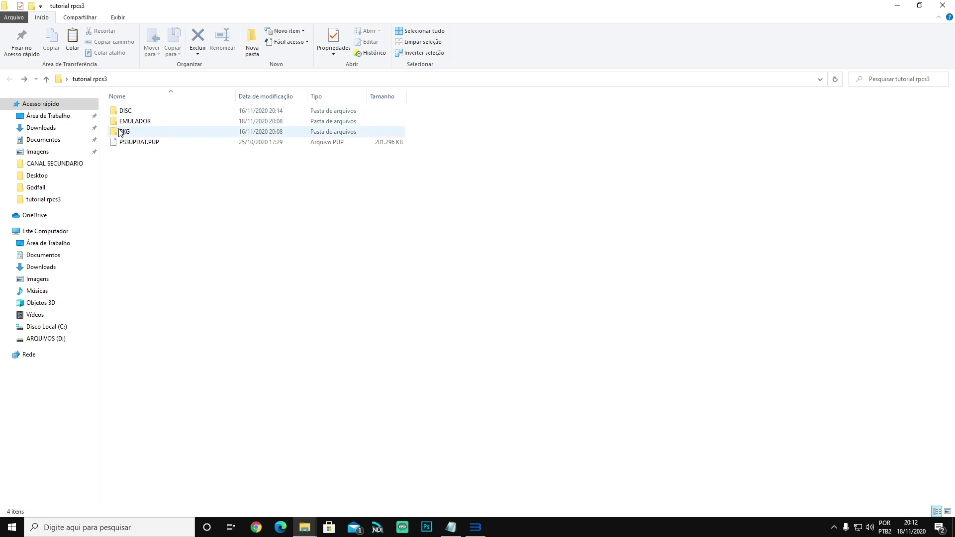
In File Explorer, examine the files of the Demon's Souls disc game inside the DISC folder and return to the "tutorial rpcs3" folder
{"action": "left_click", "coordinate": [135, 111]}
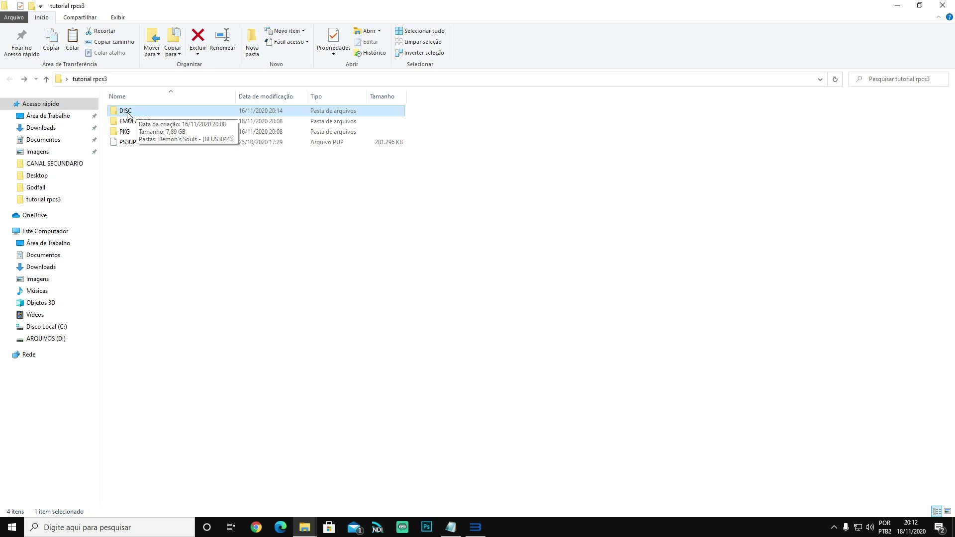
{"action": "double_click", "coordinate": [143, 116]}
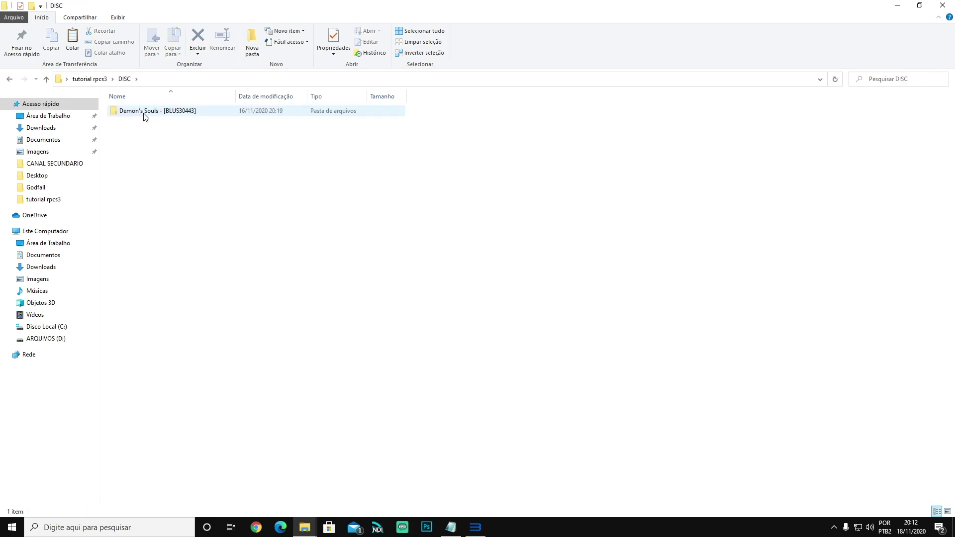
{"action": "double_click", "coordinate": [141, 114]}
{"action": "left_click_drag", "start_coordinate": [197, 208], "coordinate": [128, 106]}
{"action": "left_click_drag", "start_coordinate": [191, 173], "coordinate": [130, 106]}
{"action": "left_click_drag", "start_coordinate": [171, 173], "coordinate": [135, 97]}
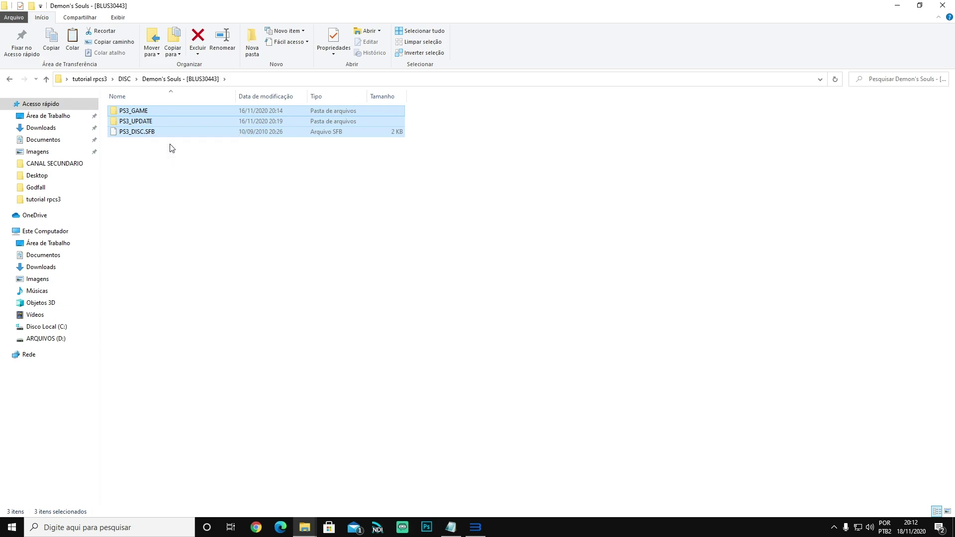
{"action": "left_click_drag", "start_coordinate": [203, 174], "coordinate": [149, 104]}
{"action": "key", "text": "alt+Left"}
{"action": "key", "text": "alt+Left"}
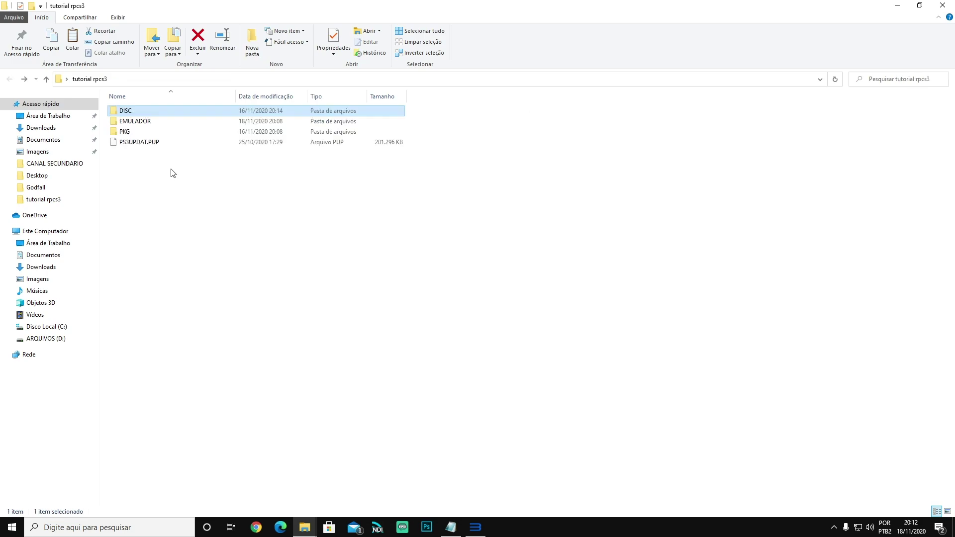
Examine the .pkg and .rap files in the PKG folder and return to the "tutorial rpcs3" folder
{"action": "double_click", "coordinate": [128, 133]}
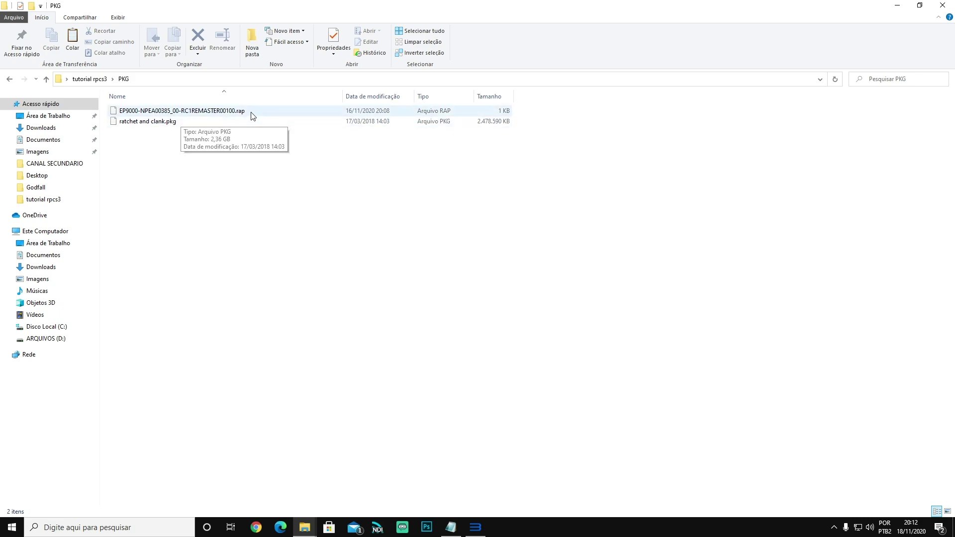
{"action": "left_click", "coordinate": [185, 124]}
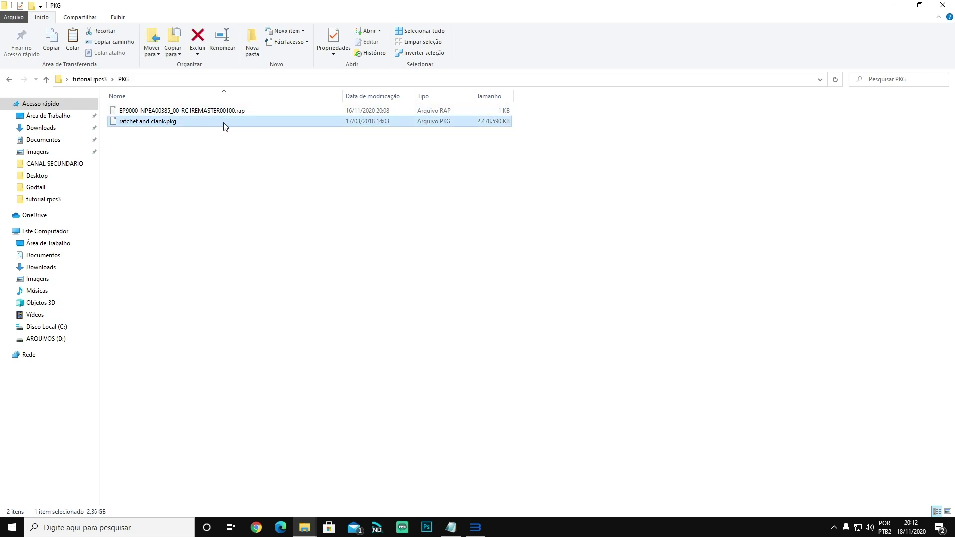
{"action": "left_click", "coordinate": [199, 112]}
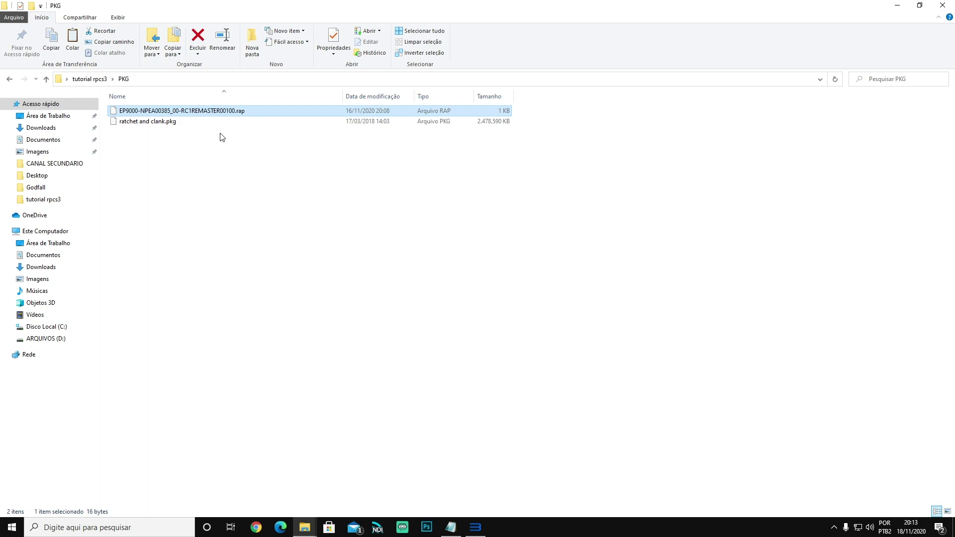
{"action": "key", "text": "alt+Left"}
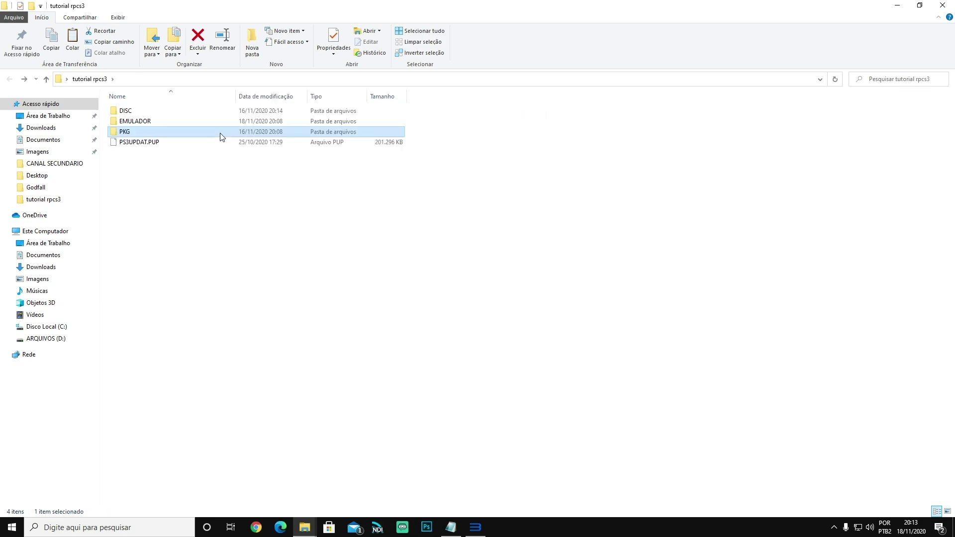
{"action": "left_click", "coordinate": [251, 305]}
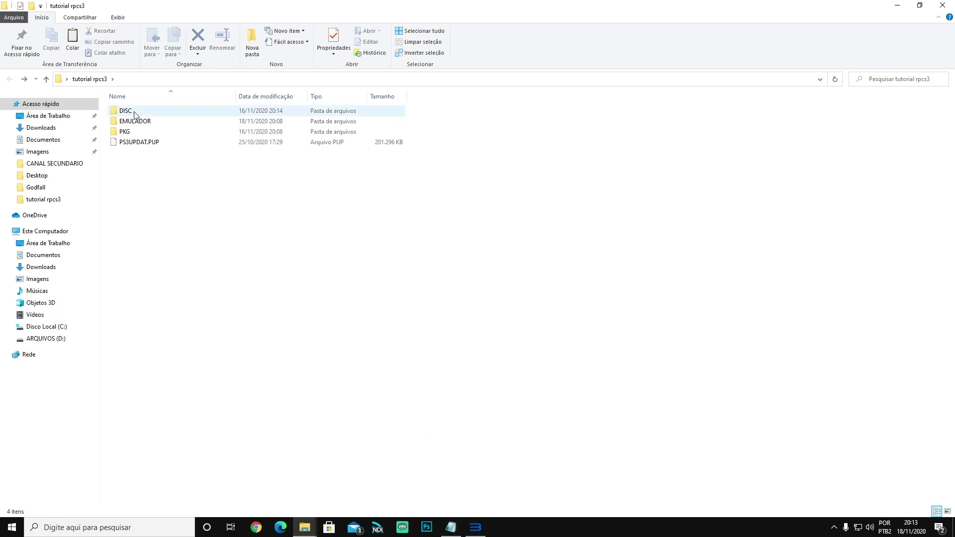
Switch to RPCS3, install the package "ratchet and clank.pkg" from the PKG folder and dismiss the completion message
{"action": "left_click", "coordinate": [480, 532]}
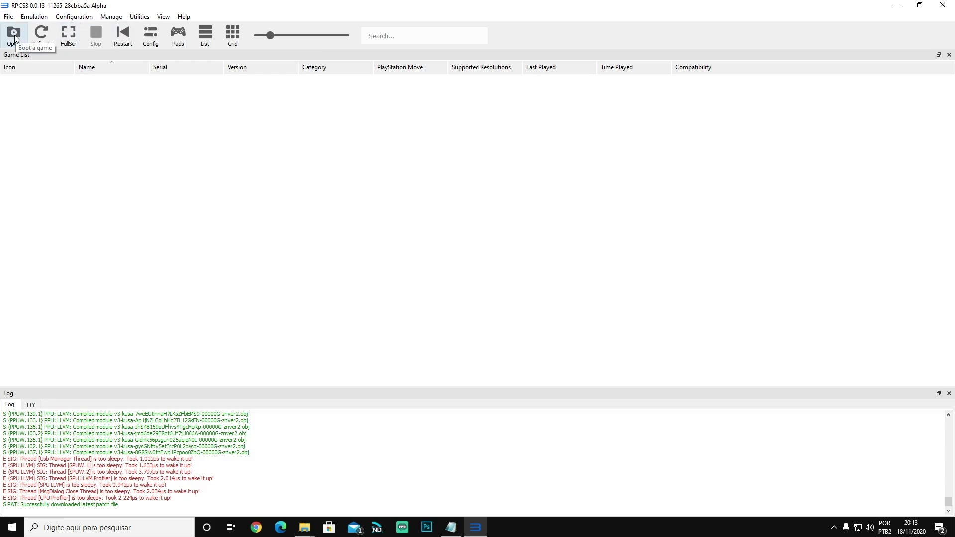
{"action": "left_click", "coordinate": [9, 17]}
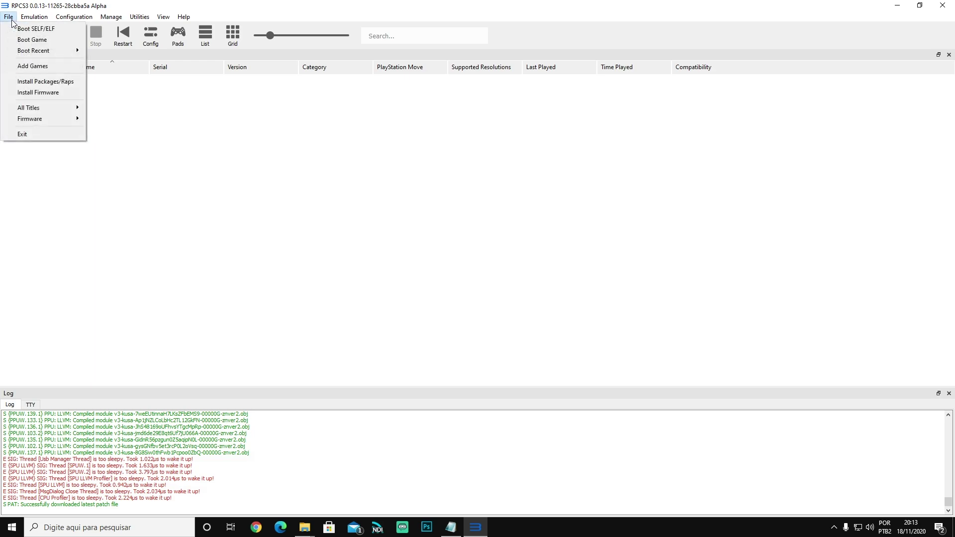
{"action": "left_click", "coordinate": [47, 82]}
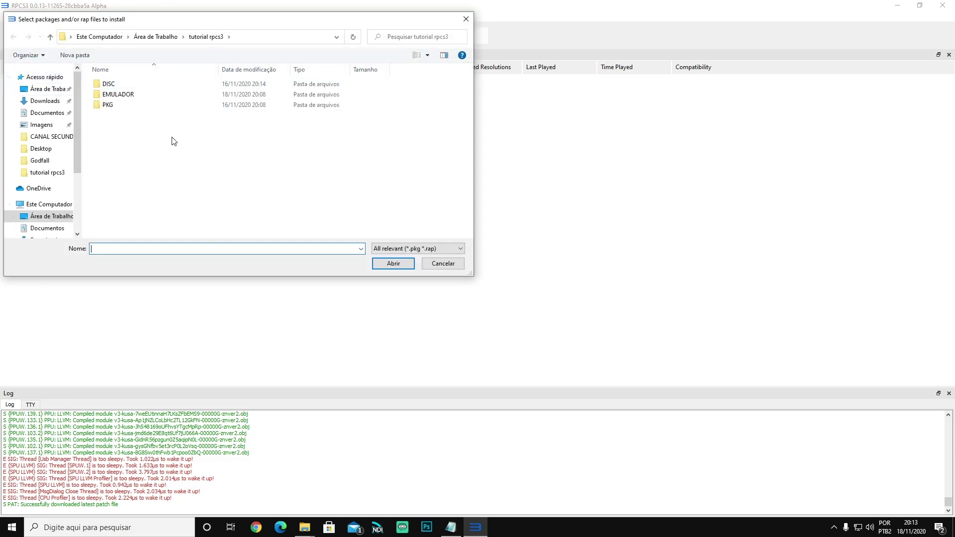
{"action": "double_click", "coordinate": [126, 105]}
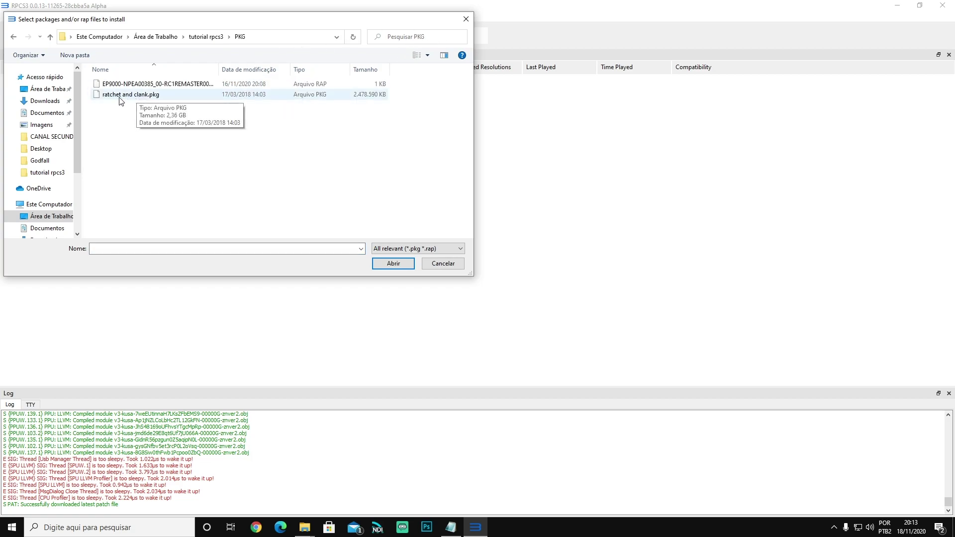
{"action": "left_click", "coordinate": [120, 96]}
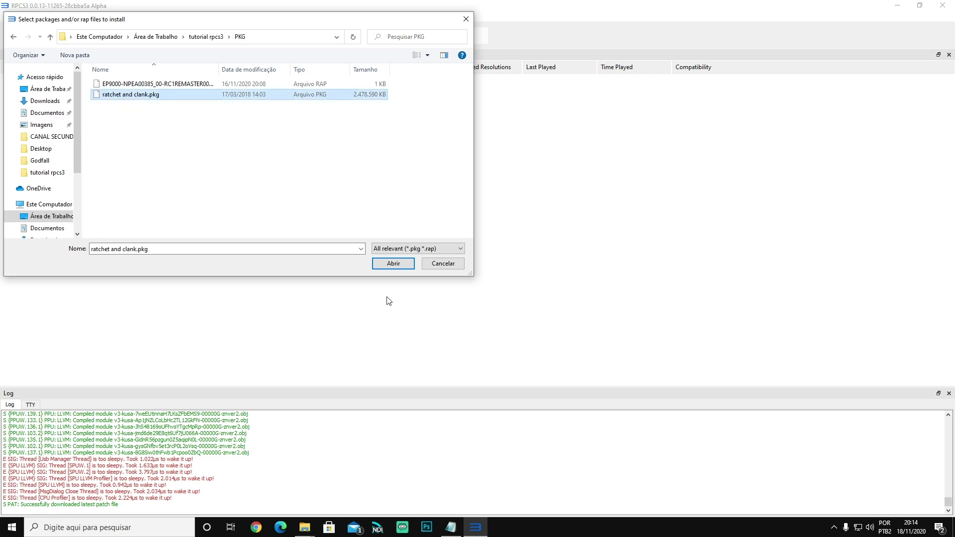
{"action": "left_click", "coordinate": [383, 264]}
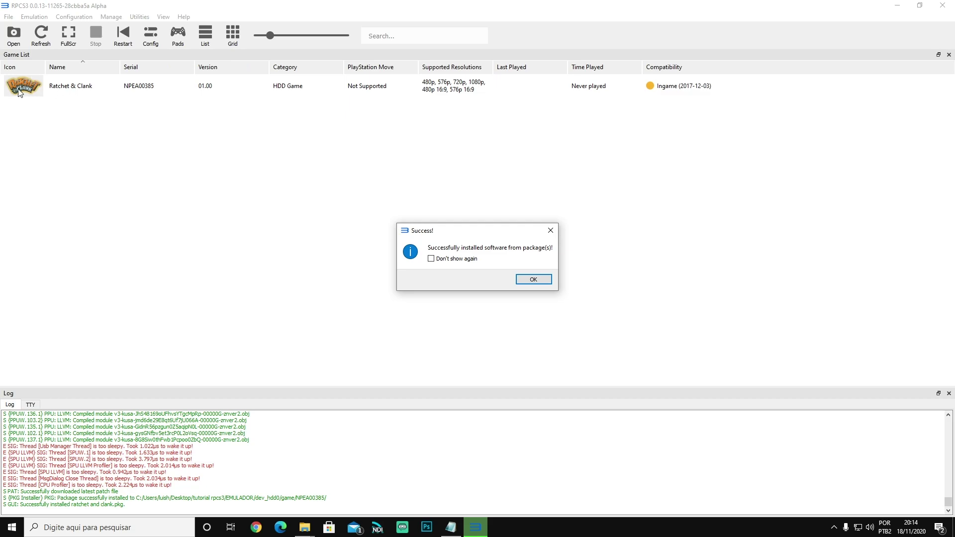
{"action": "left_click", "coordinate": [533, 279]}
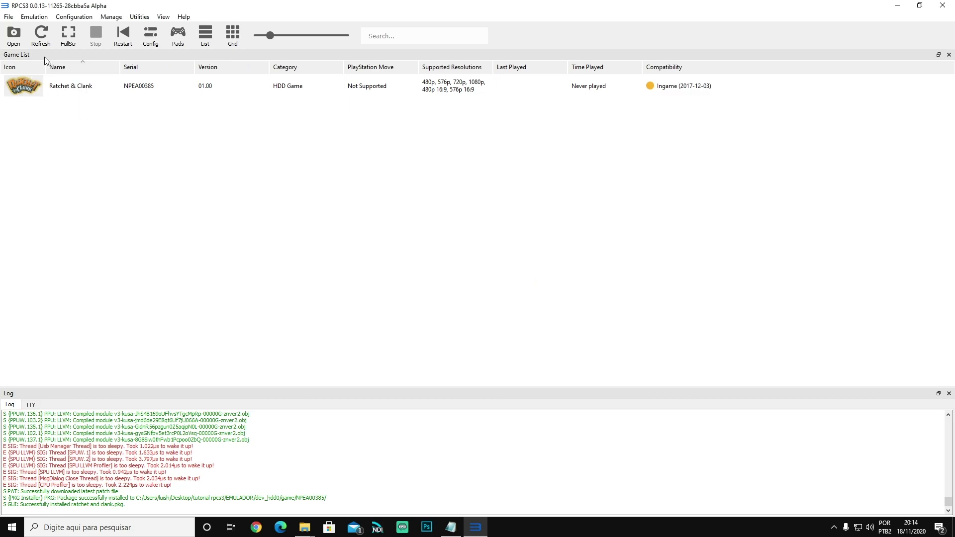
Install the license file EP9000-NPEA00385_00-RC1REMASTER00100.rap from the PKG folder for Ratchet & Clank
{"action": "left_click", "coordinate": [11, 18]}
{"action": "left_click", "coordinate": [31, 83]}
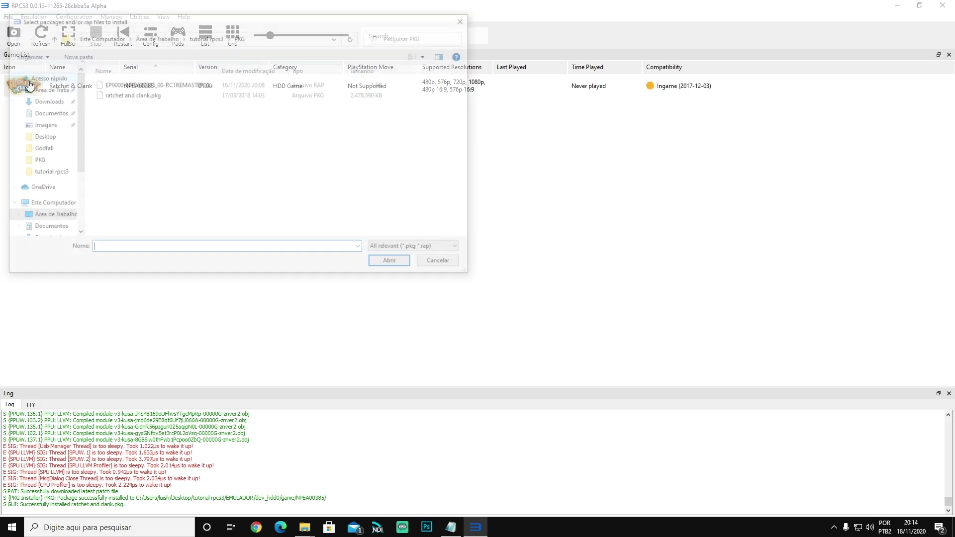
{"action": "left_click", "coordinate": [199, 83]}
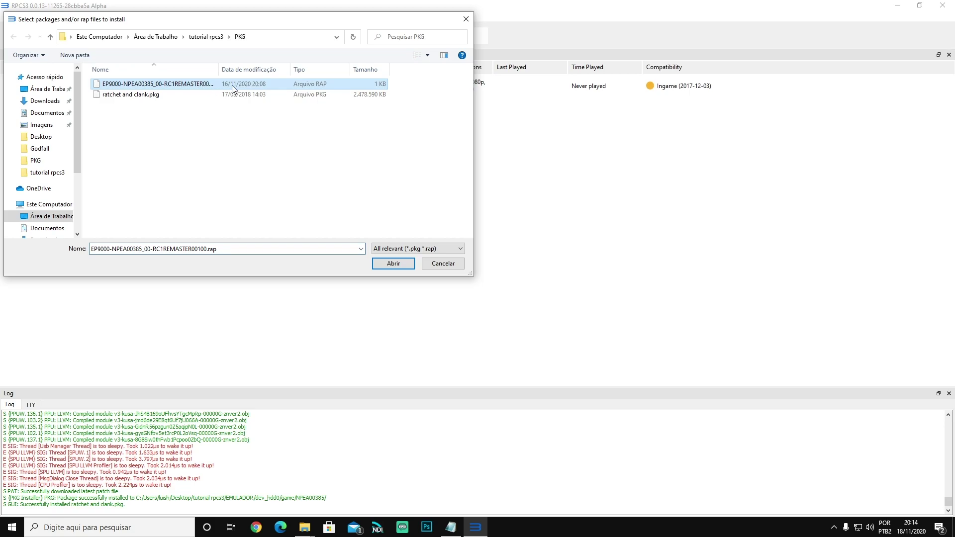
{"action": "left_click_drag", "start_coordinate": [219, 69], "coordinate": [262, 69]}
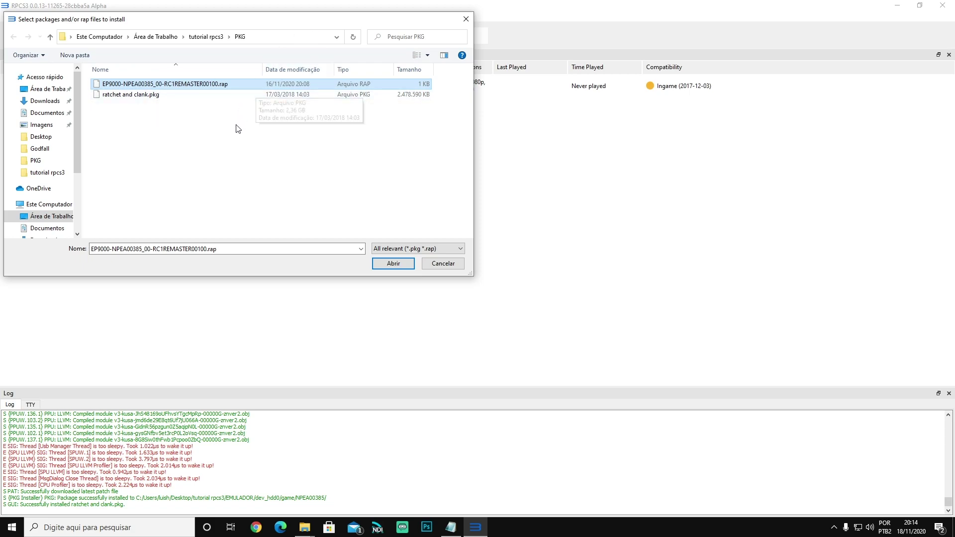
{"action": "left_click", "coordinate": [177, 95]}
{"action": "left_click", "coordinate": [141, 85]}
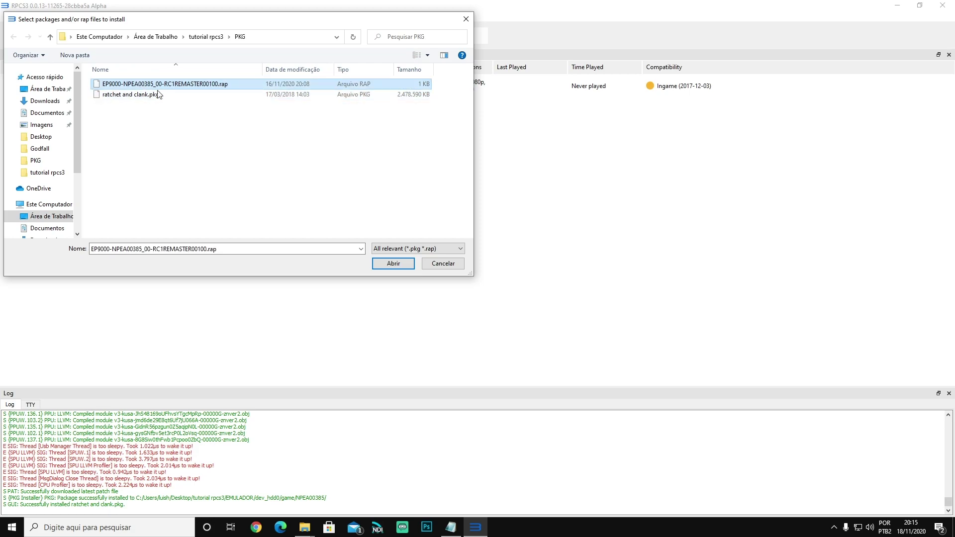
{"action": "left_click", "coordinate": [395, 267]}
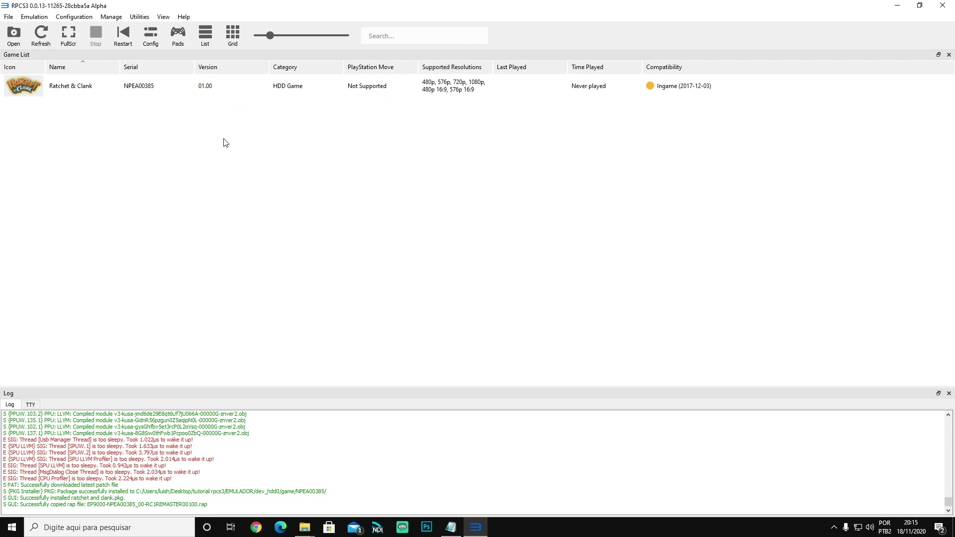
{"action": "left_click", "coordinate": [38, 94]}
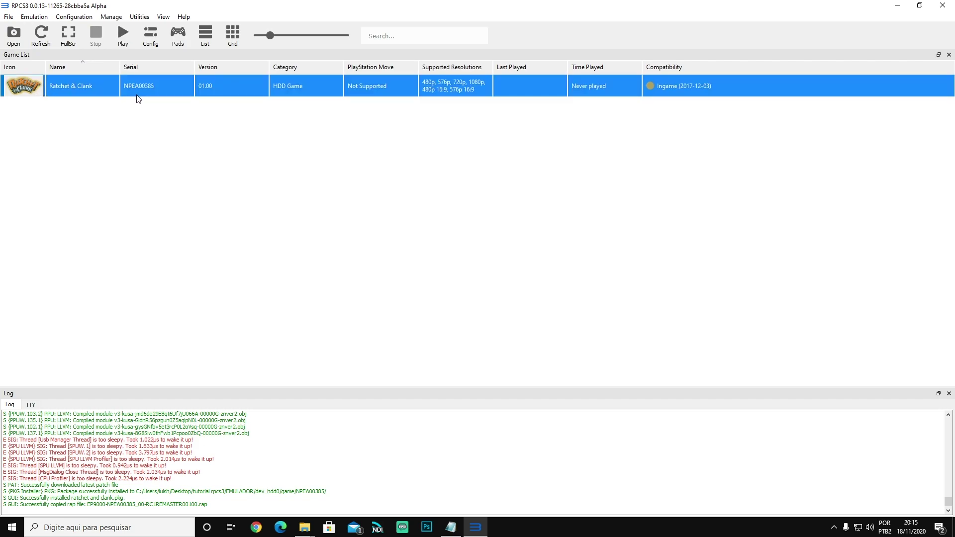
{"action": "left_click", "coordinate": [146, 151]}
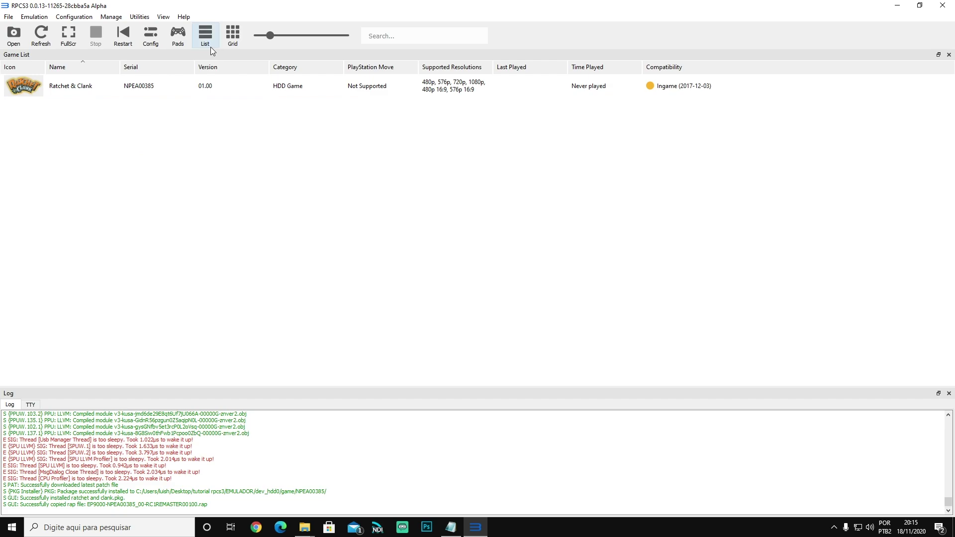
Add the DISC folder inside "tutorial rpcs3" on the desktop as a games folder, bringing in the Demon's Souls disc game
{"action": "left_click", "coordinate": [8, 18]}
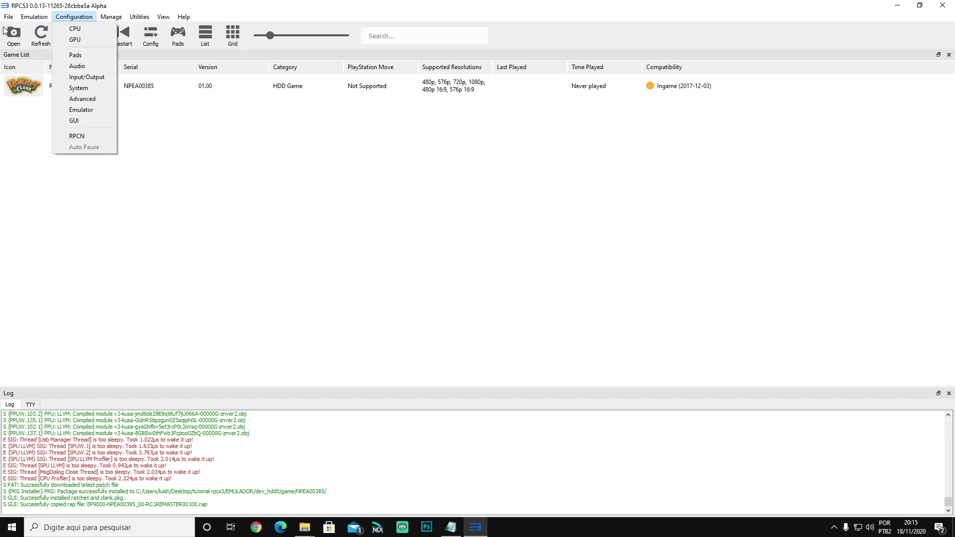
{"action": "left_click", "coordinate": [27, 66]}
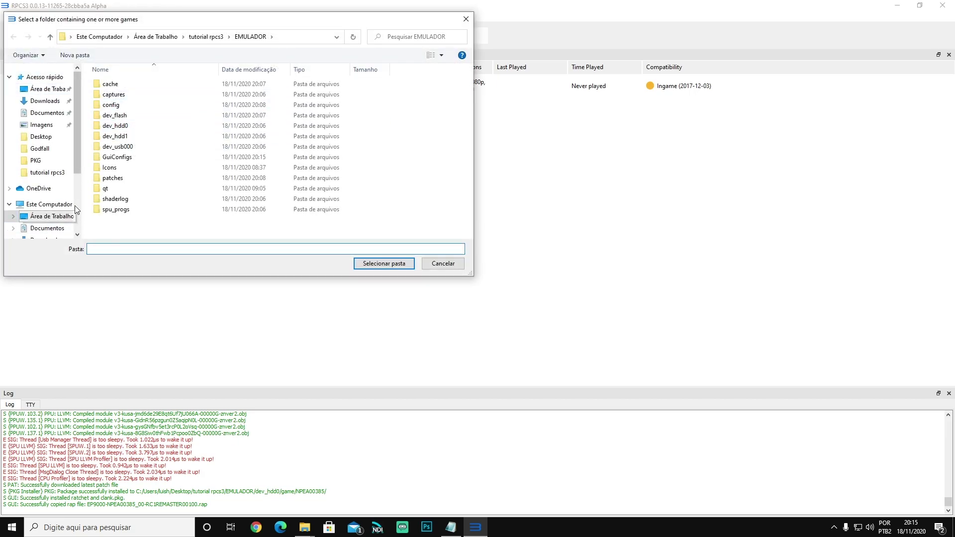
{"action": "scroll", "coordinate": [75, 203], "scroll_direction": "down", "scroll_amount": 1}
{"action": "scroll", "coordinate": [75, 199], "scroll_direction": "down", "scroll_amount": 2}
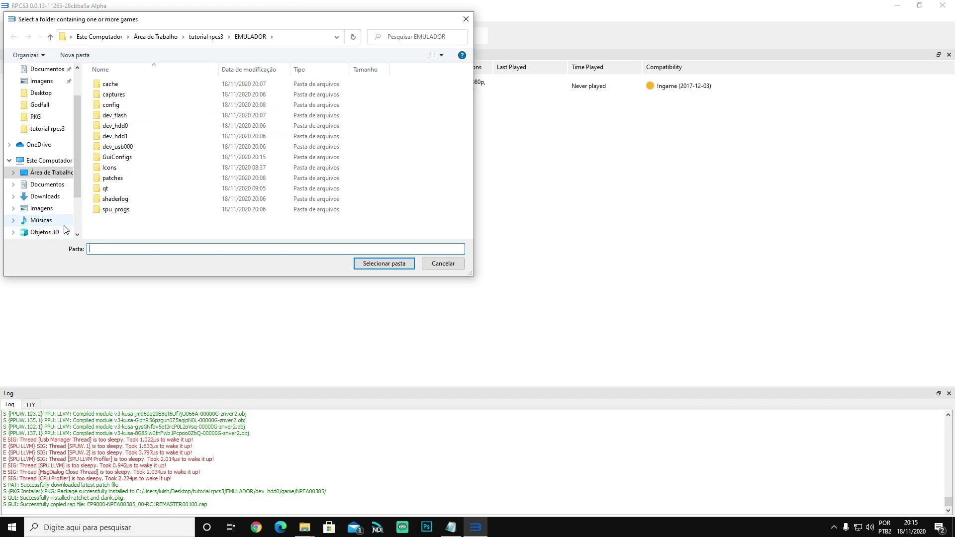
{"action": "left_click", "coordinate": [49, 164]}
{"action": "double_click", "coordinate": [273, 97]}
{"action": "double_click", "coordinate": [110, 85]}
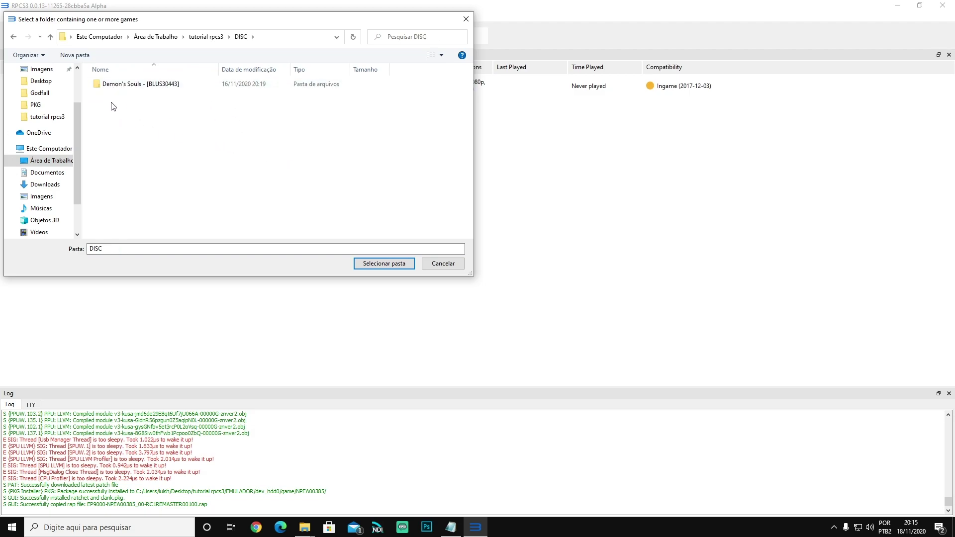
{"action": "left_click", "coordinate": [115, 87]}
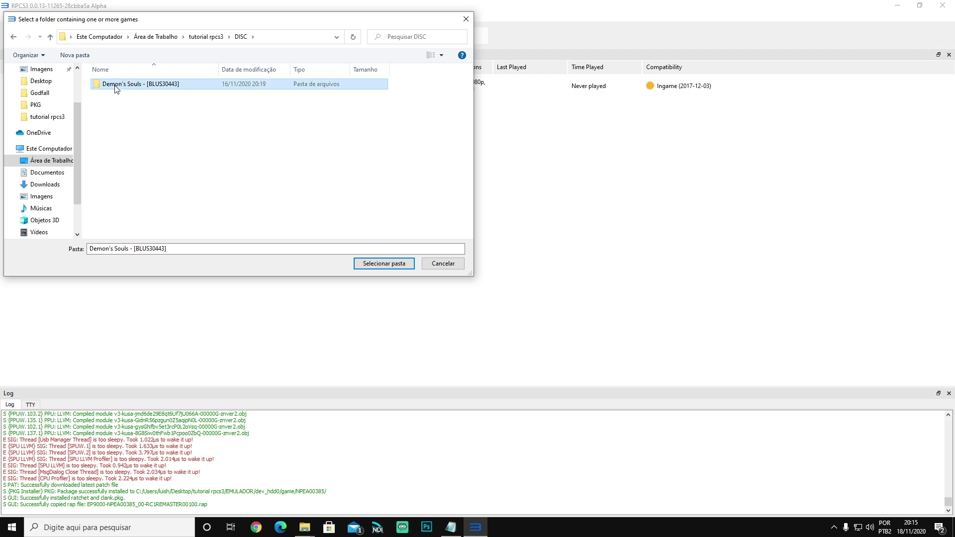
{"action": "left_click", "coordinate": [208, 202]}
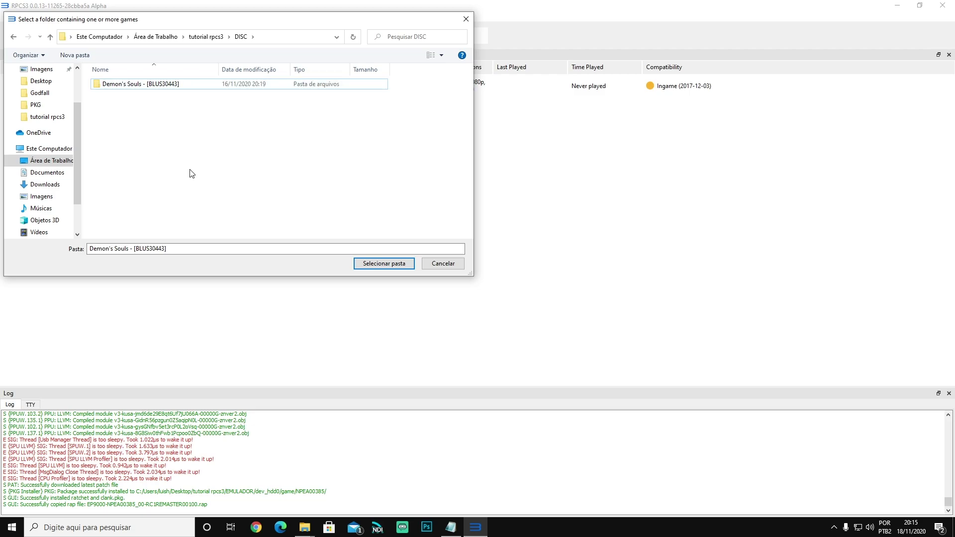
{"action": "left_click", "coordinate": [242, 37]}
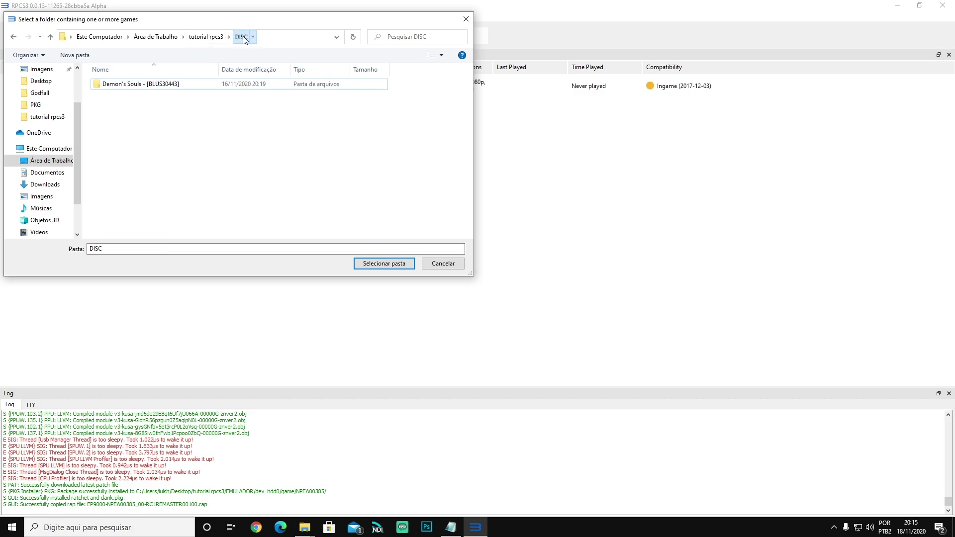
{"action": "left_click", "coordinate": [385, 264]}
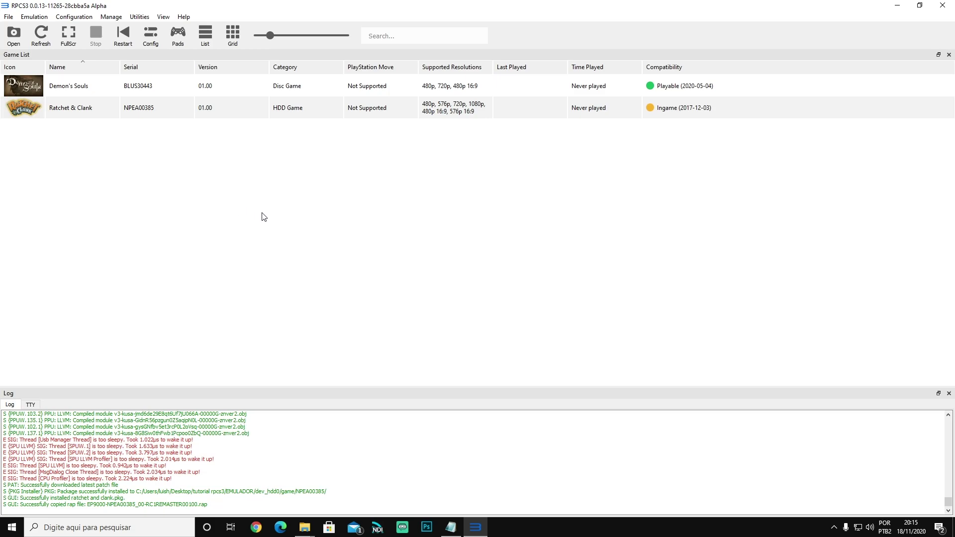
{"action": "left_click", "coordinate": [86, 87]}
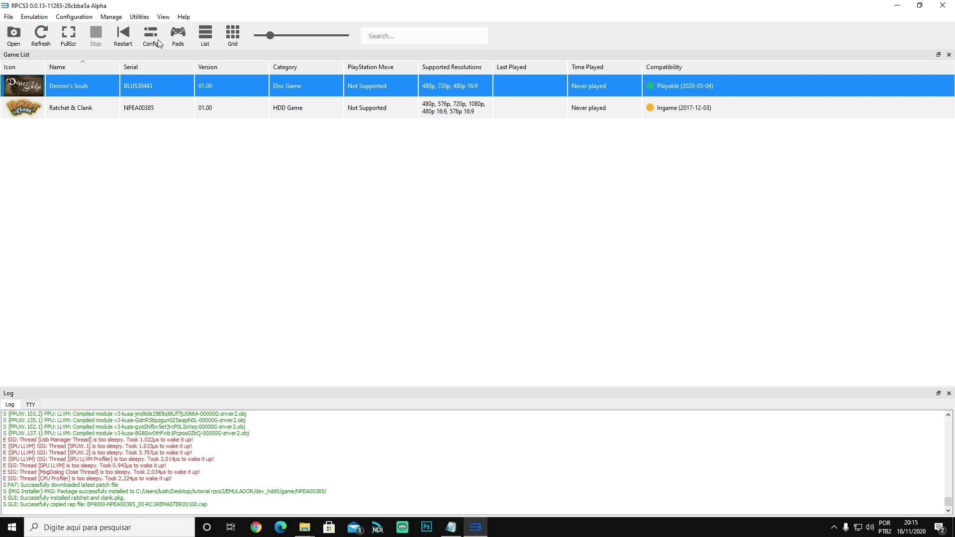
{"action": "right_click", "coordinate": [105, 90]}
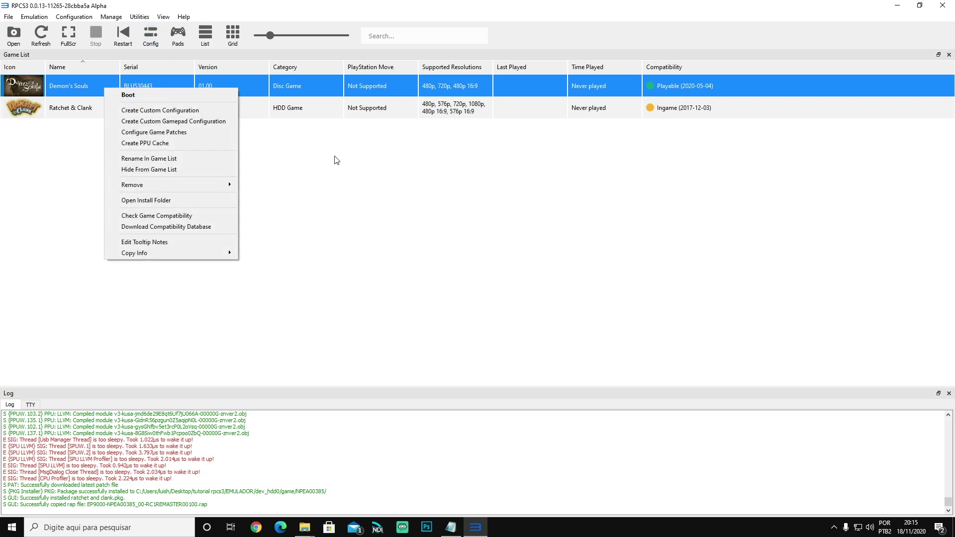
{"action": "left_click", "coordinate": [373, 196]}
{"action": "left_click", "coordinate": [373, 195]}
{"action": "left_click", "coordinate": [254, 86]}
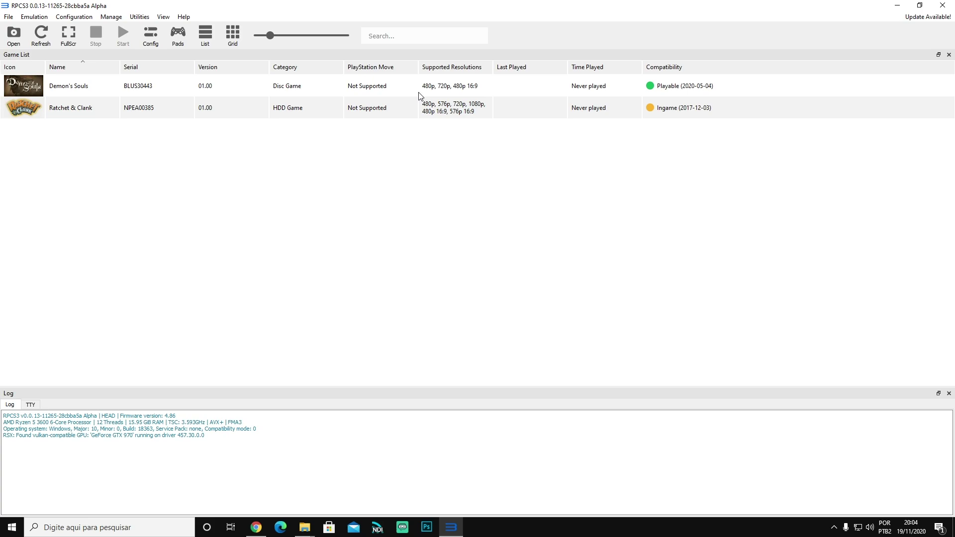
{"action": "left_click", "coordinate": [352, 88]}
{"action": "left_click", "coordinate": [331, 104]}
{"action": "left_click", "coordinate": [283, 86]}
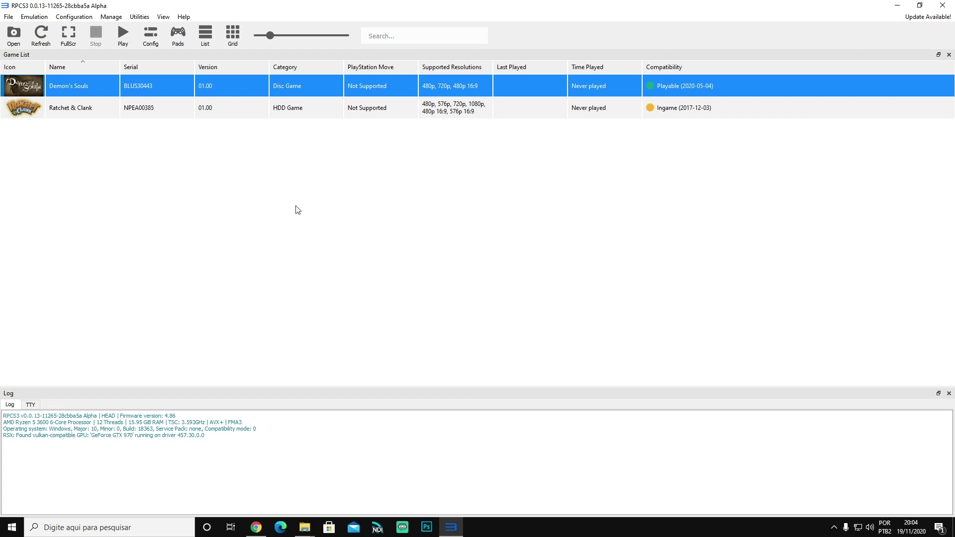
Examine the global CPU, GPU and Audio settings and close the settings window without changing anything
{"action": "left_click", "coordinate": [75, 19]}
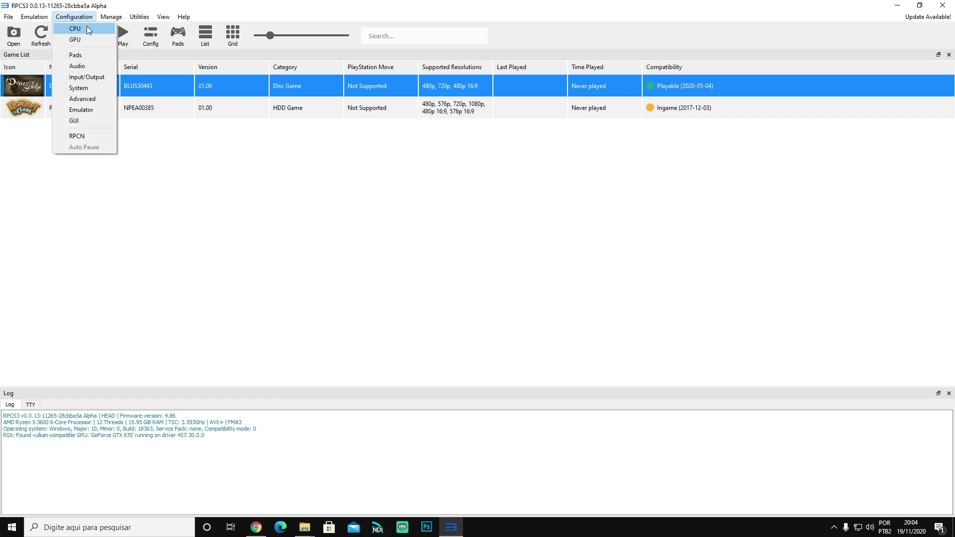
{"action": "left_click", "coordinate": [87, 28]}
{"action": "left_click", "coordinate": [351, 123]}
{"action": "left_click", "coordinate": [329, 122]}
{"action": "left_click", "coordinate": [311, 122]}
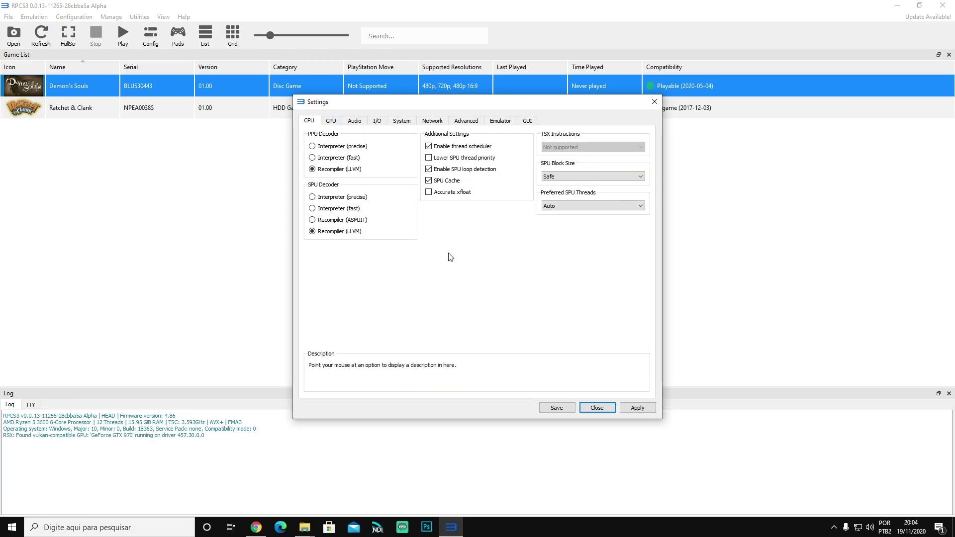
{"action": "left_click", "coordinate": [654, 102]}
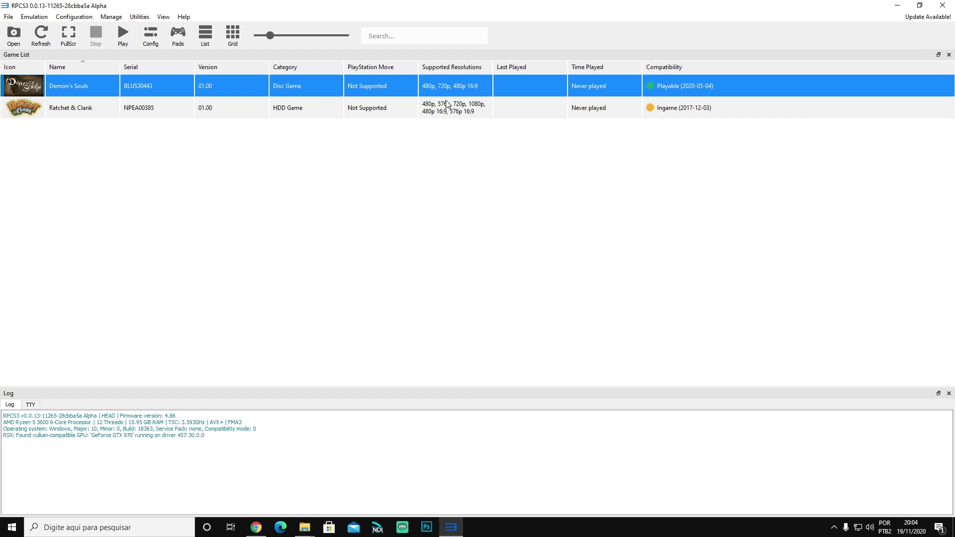
Start a custom configuration for Demon's Souls and disable the thread scheduler in its CPU settings
{"action": "right_click", "coordinate": [162, 87]}
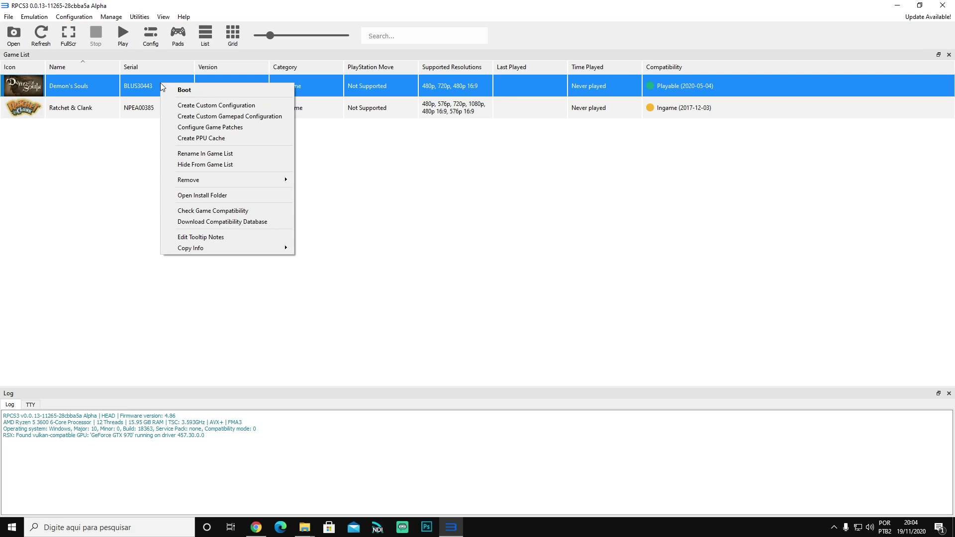
{"action": "left_click", "coordinate": [187, 106]}
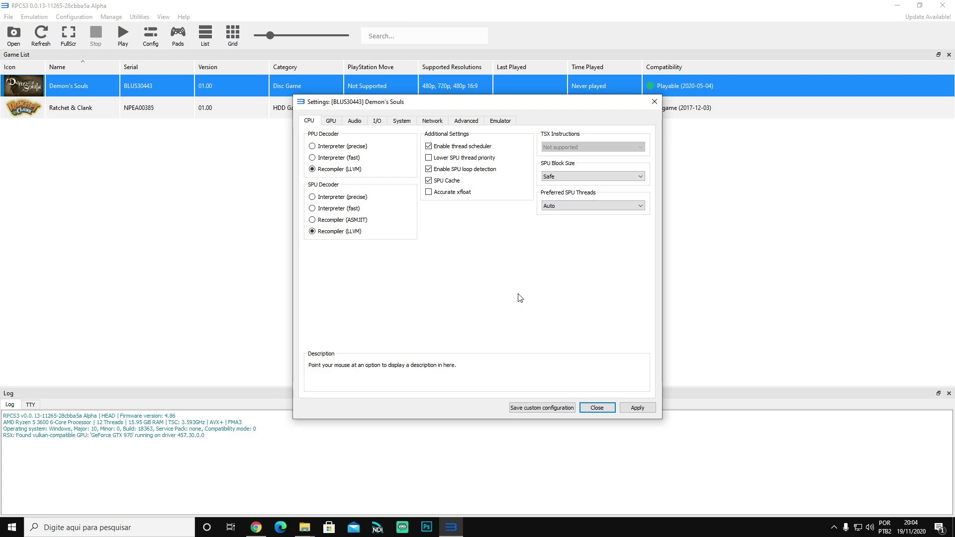
{"action": "mouse_move", "coordinate": [330, 174]}
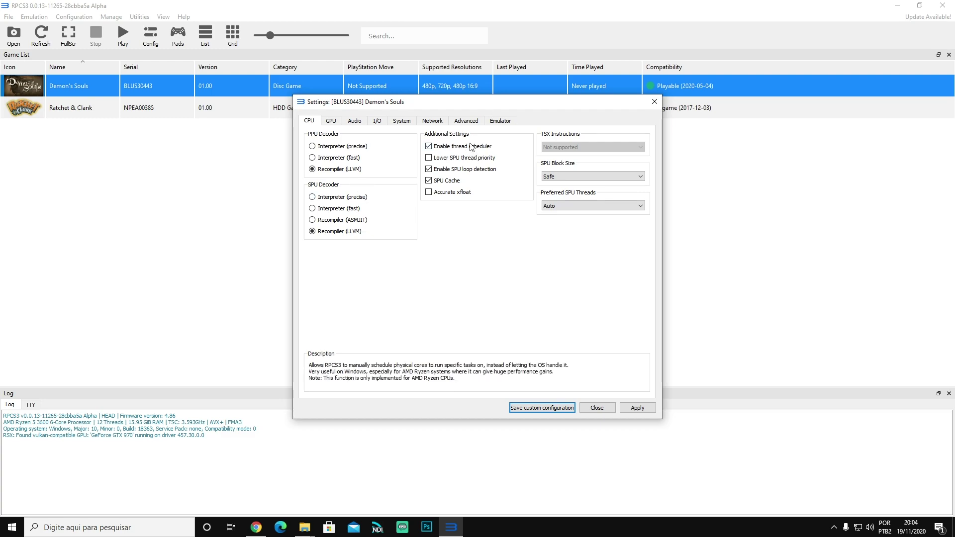
{"action": "left_click", "coordinate": [428, 146]}
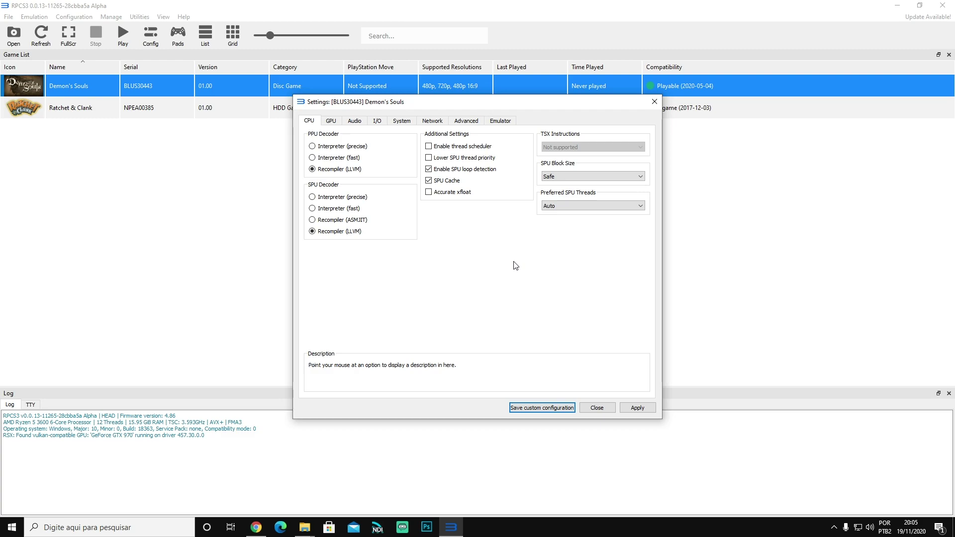
{"action": "mouse_move", "coordinate": [435, 150]}
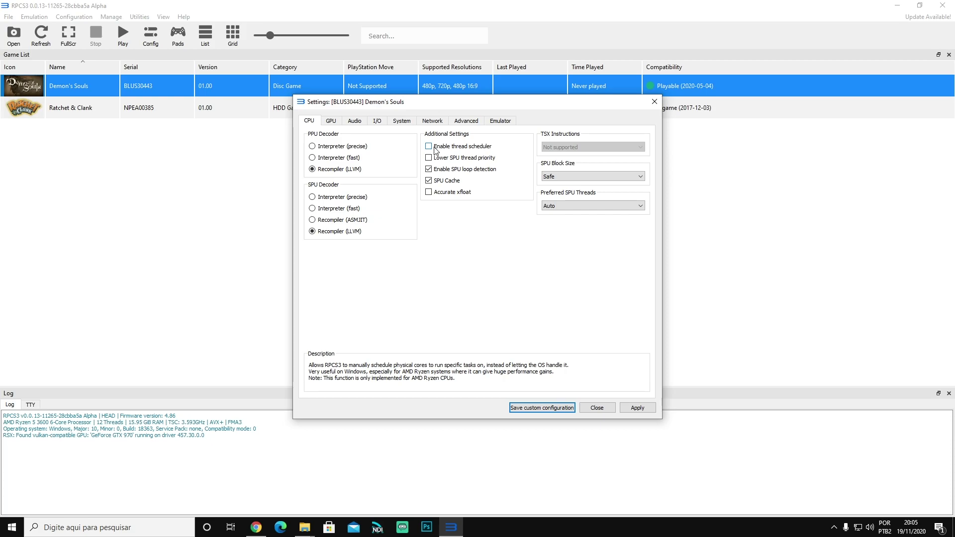
{"action": "left_click", "coordinate": [436, 150]}
{"action": "left_click", "coordinate": [436, 151]}
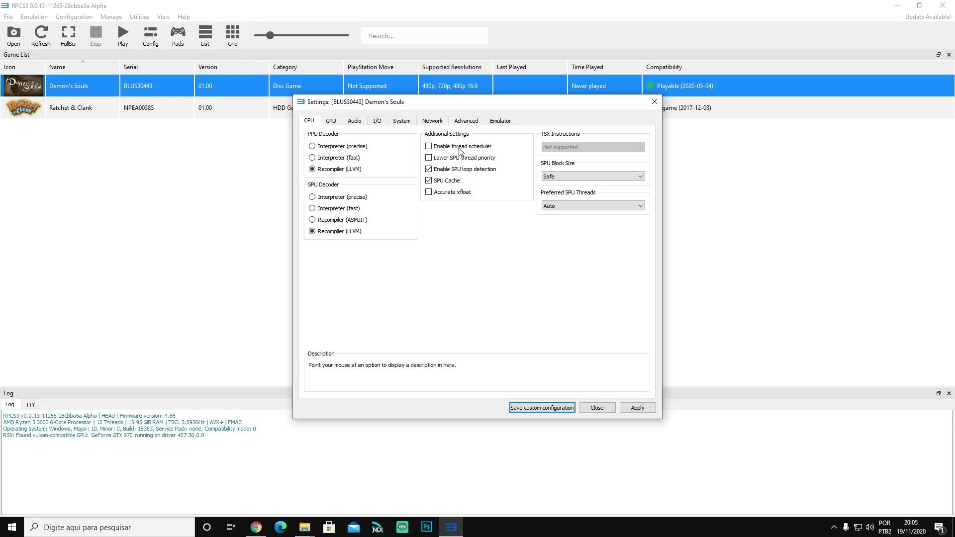
{"action": "mouse_move", "coordinate": [458, 150]}
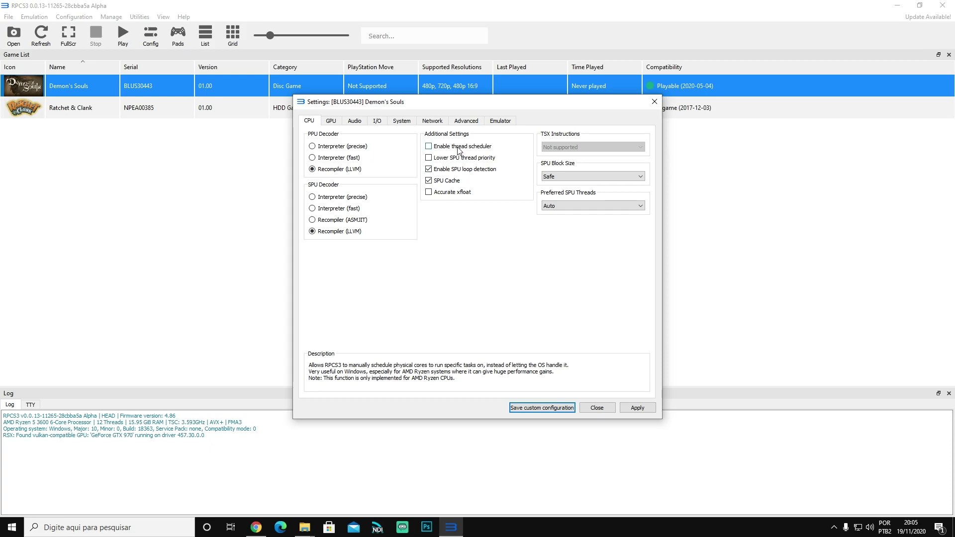
Try SPU Block Size at Mega, return it to Safe, and choose Auto for Preferred SPU Threads
{"action": "mouse_move", "coordinate": [586, 150]}
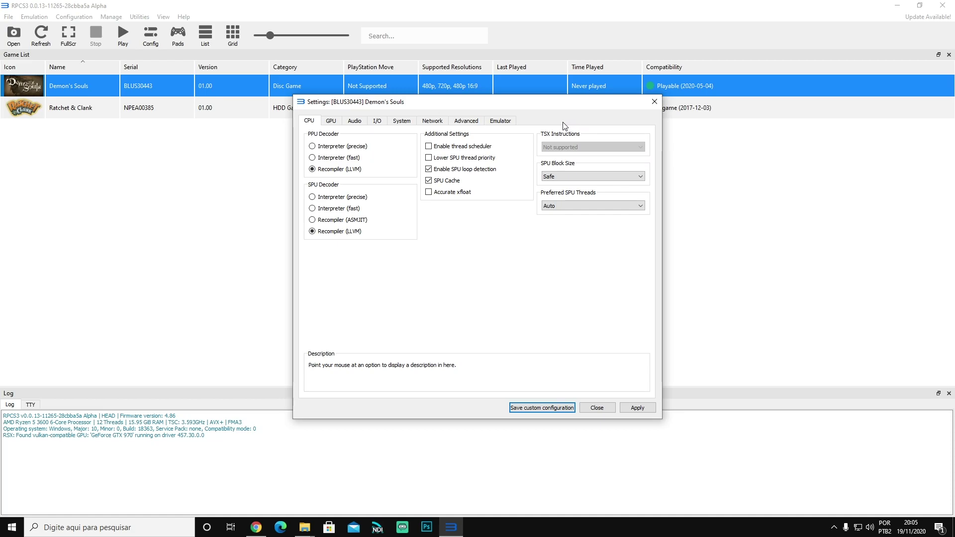
{"action": "mouse_move", "coordinate": [554, 142]}
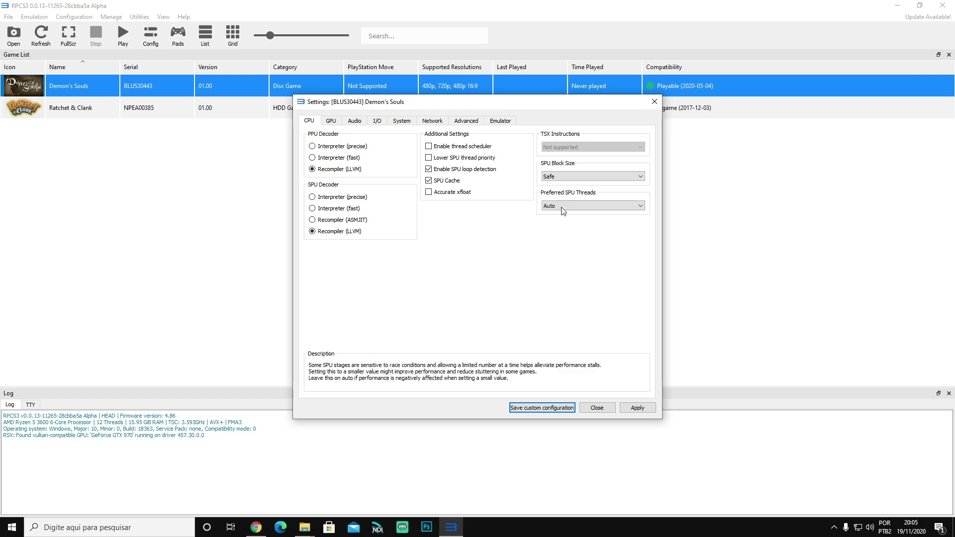
{"action": "left_click", "coordinate": [549, 179]}
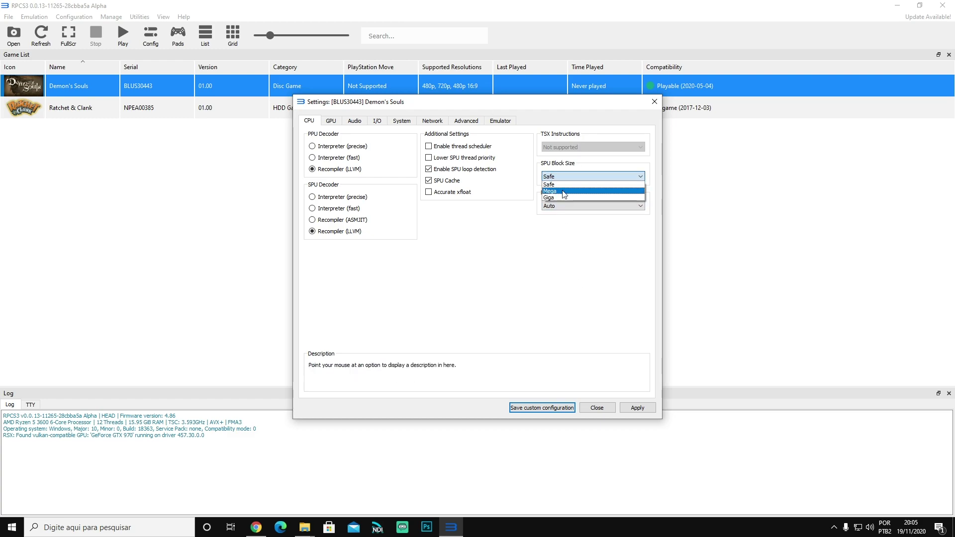
{"action": "left_click", "coordinate": [563, 194]}
{"action": "mouse_move", "coordinate": [556, 179]}
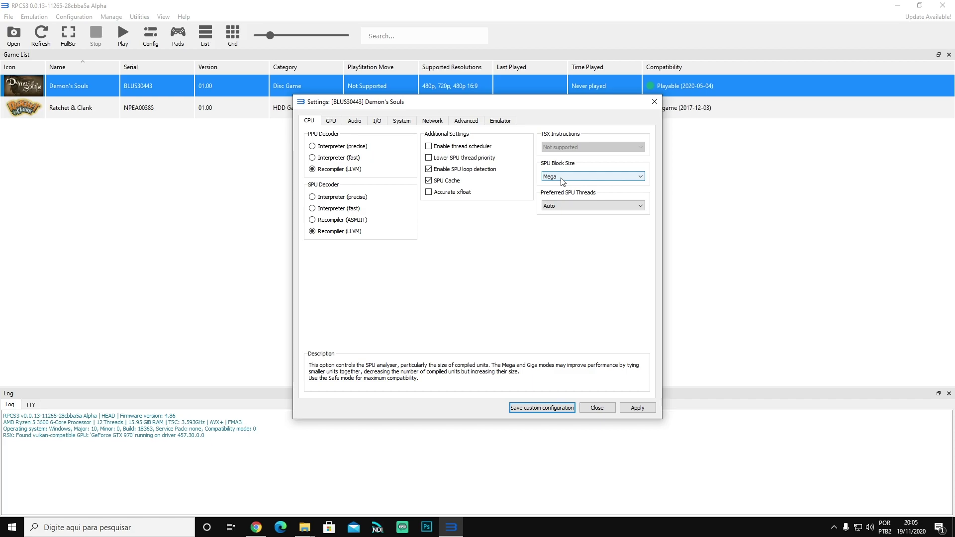
{"action": "left_click", "coordinate": [562, 179]}
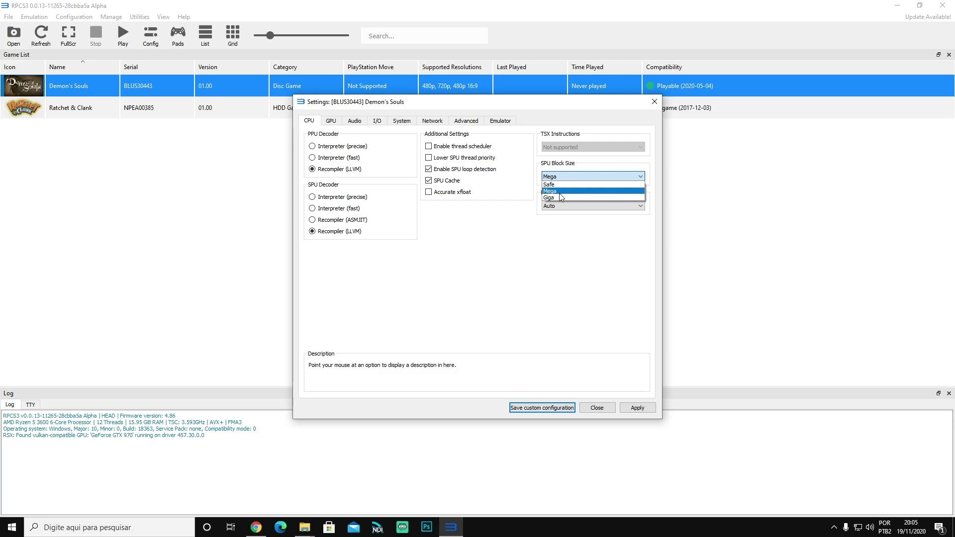
{"action": "left_click", "coordinate": [559, 191]}
{"action": "left_click", "coordinate": [553, 180]}
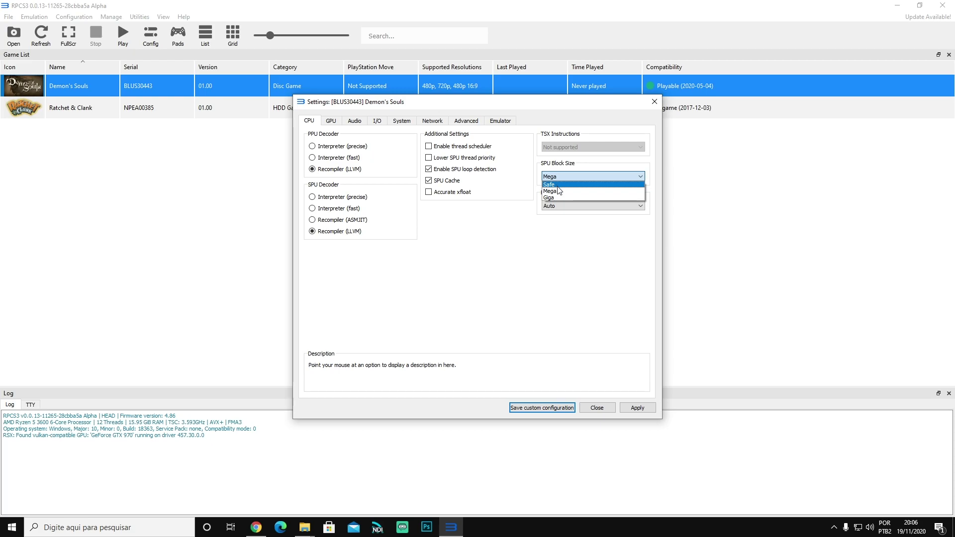
{"action": "left_click", "coordinate": [557, 186]}
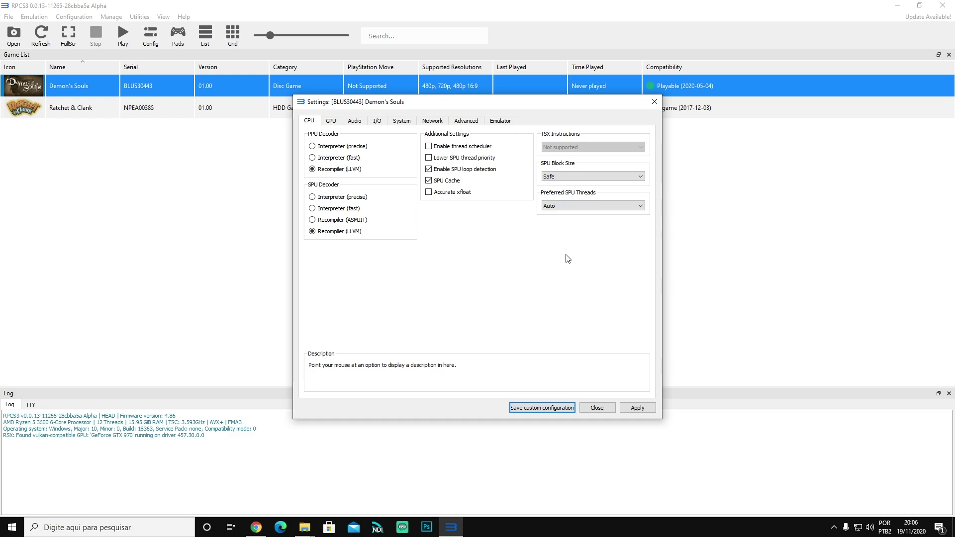
{"action": "left_click", "coordinate": [552, 177]}
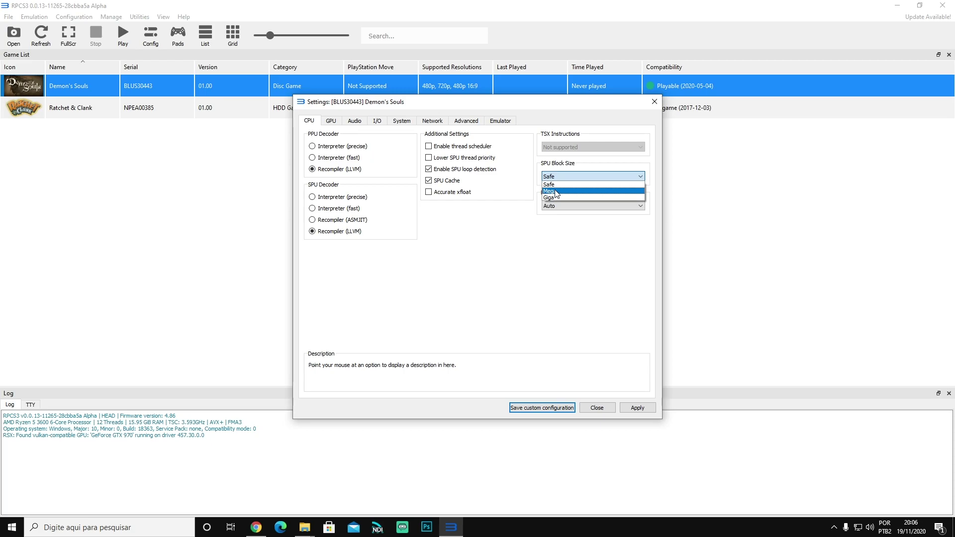
{"action": "left_click", "coordinate": [516, 275]}
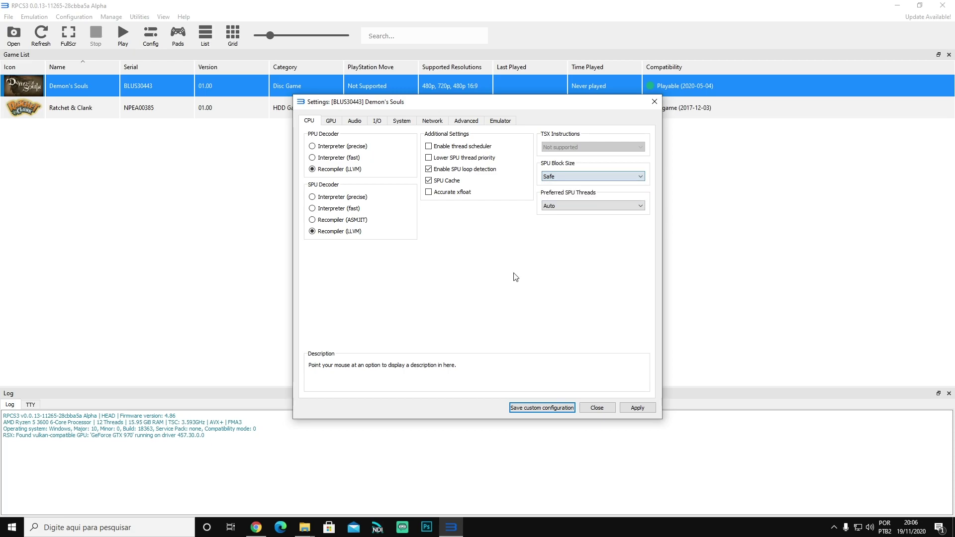
{"action": "left_click", "coordinate": [567, 206]}
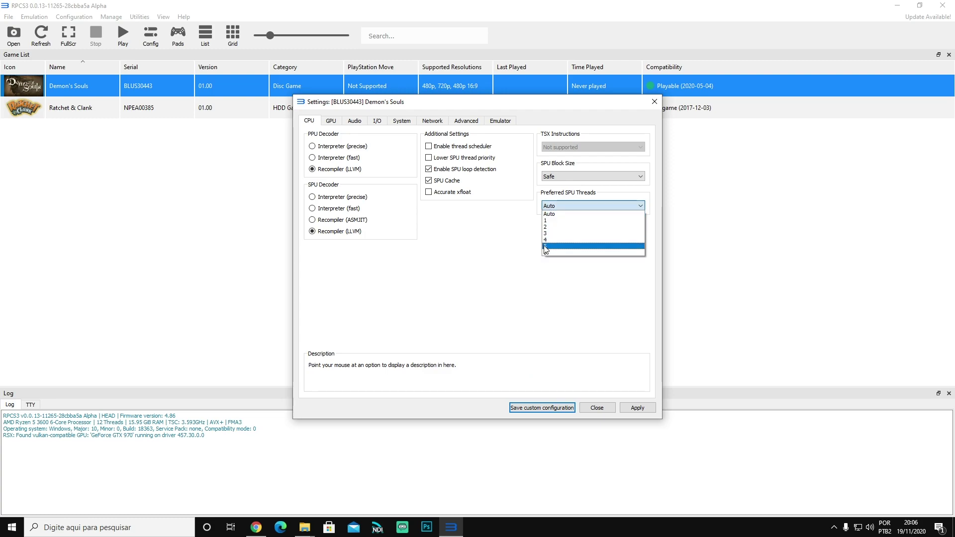
{"action": "left_click", "coordinate": [561, 214]}
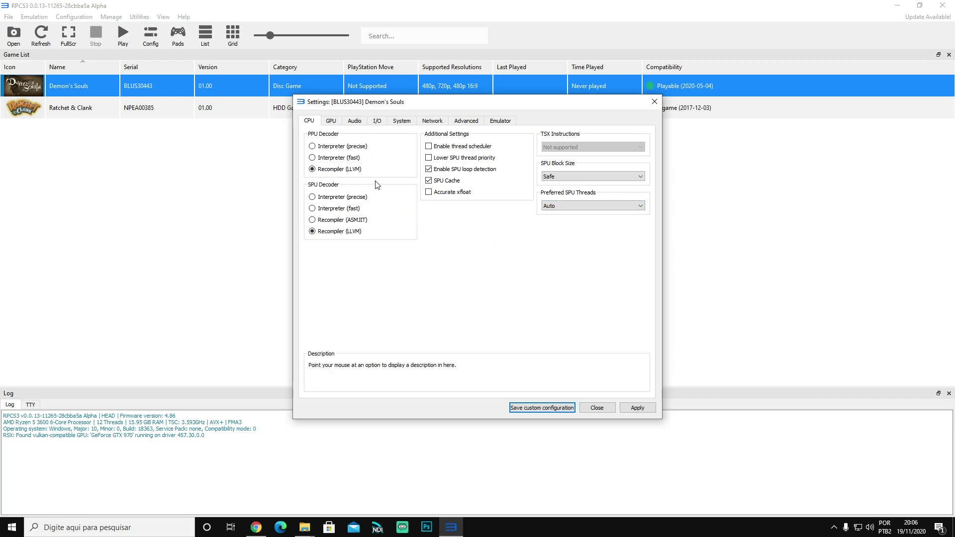
In the Demon's Souls GPU settings, choose Vulkan as the renderer and GeForce GTX 970 as the graphics device
{"action": "left_click", "coordinate": [330, 122]}
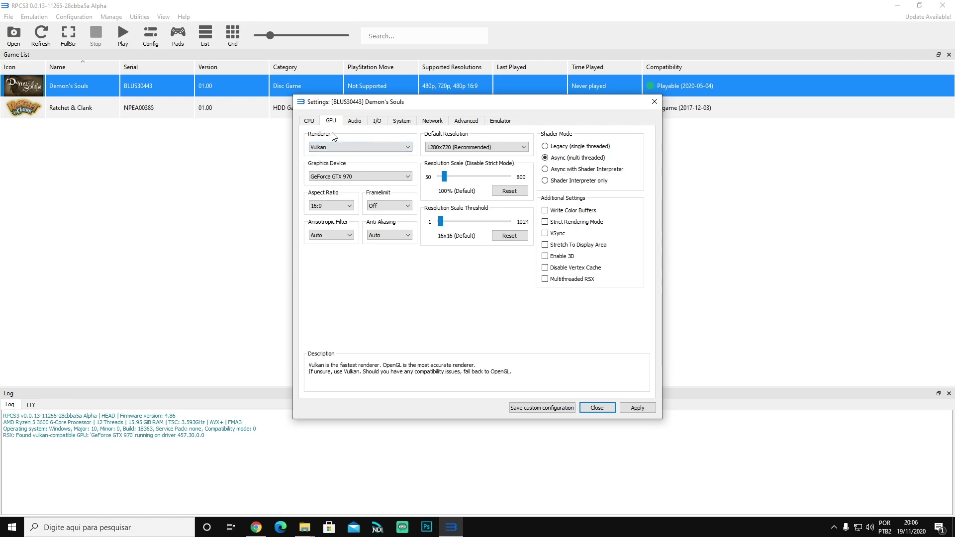
{"action": "left_click", "coordinate": [347, 147]}
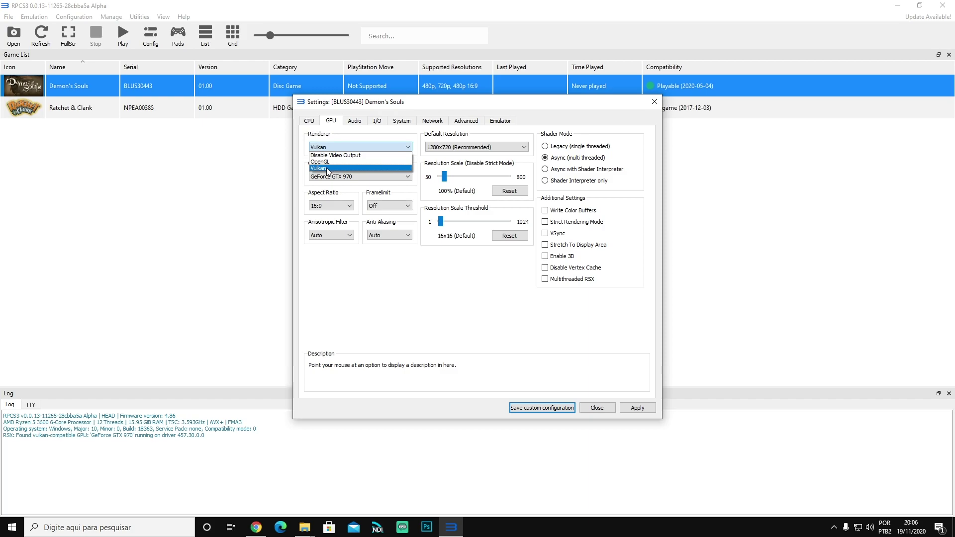
{"action": "left_click", "coordinate": [327, 169]}
{"action": "left_click", "coordinate": [324, 147]}
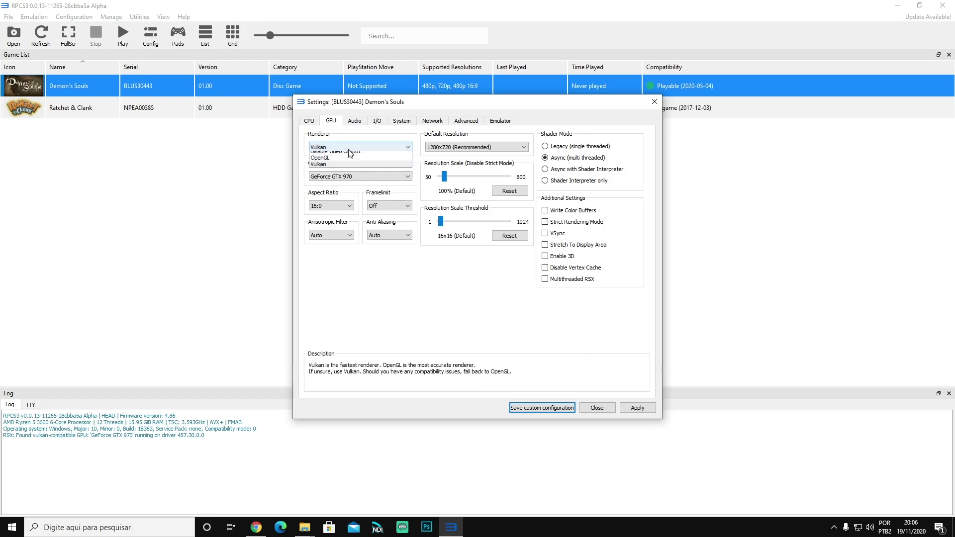
{"action": "left_click", "coordinate": [318, 168]}
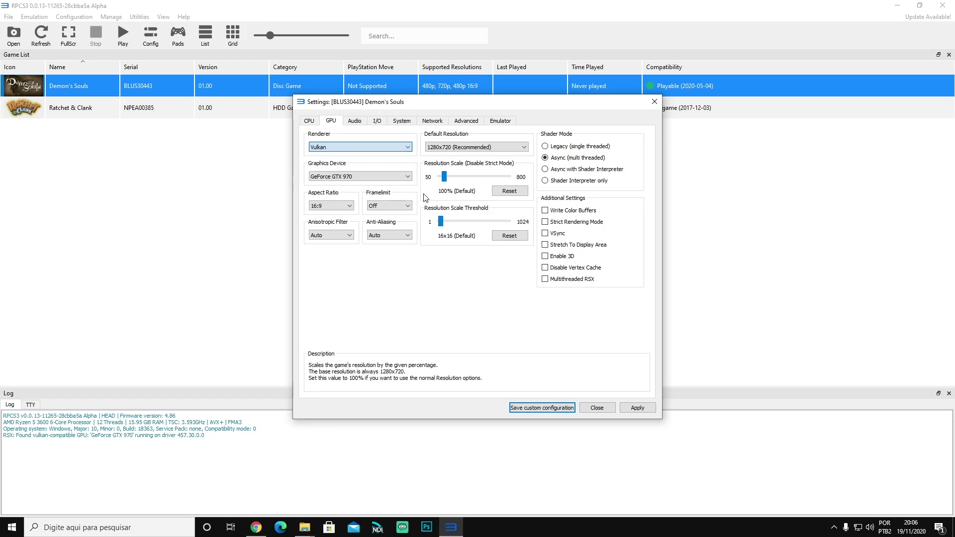
{"action": "left_click", "coordinate": [366, 147]}
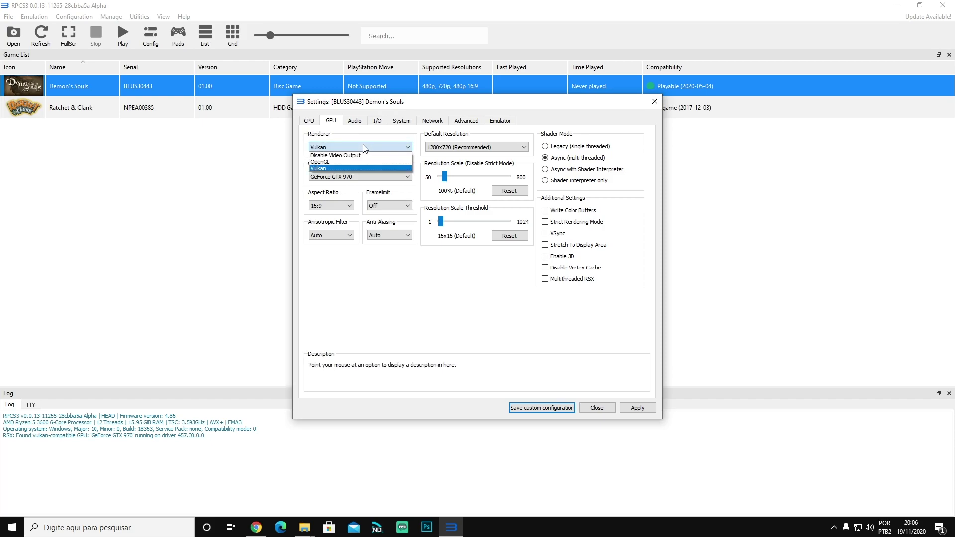
{"action": "left_click", "coordinate": [337, 168]}
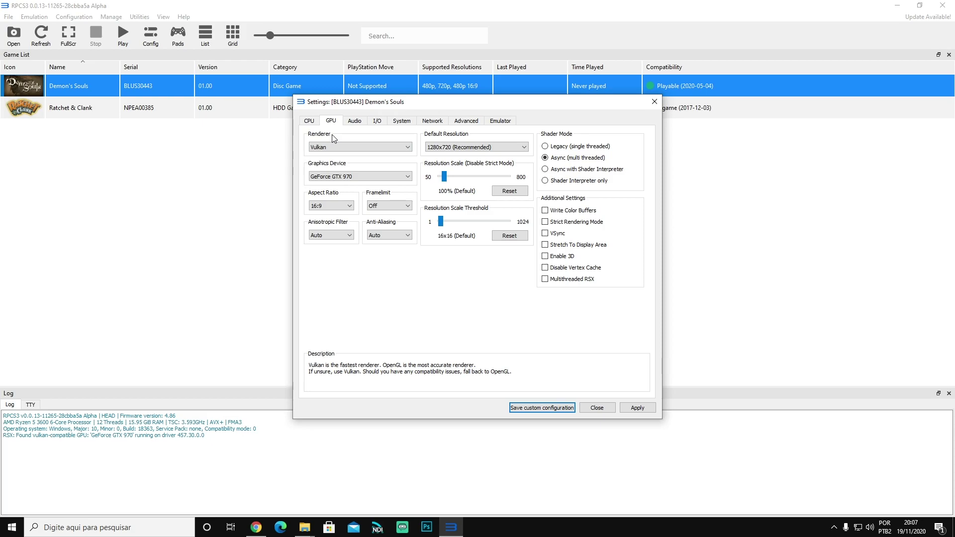
{"action": "left_click", "coordinate": [381, 176]}
{"action": "left_click", "coordinate": [355, 174]}
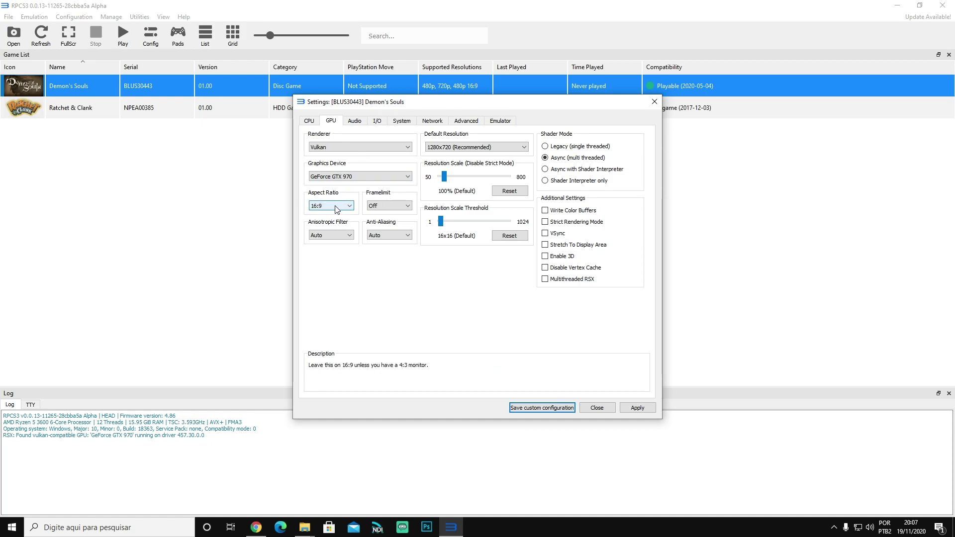
Choose Auto for the anisotropic filter and set the frame limit to 60
{"action": "left_click", "coordinate": [329, 236]}
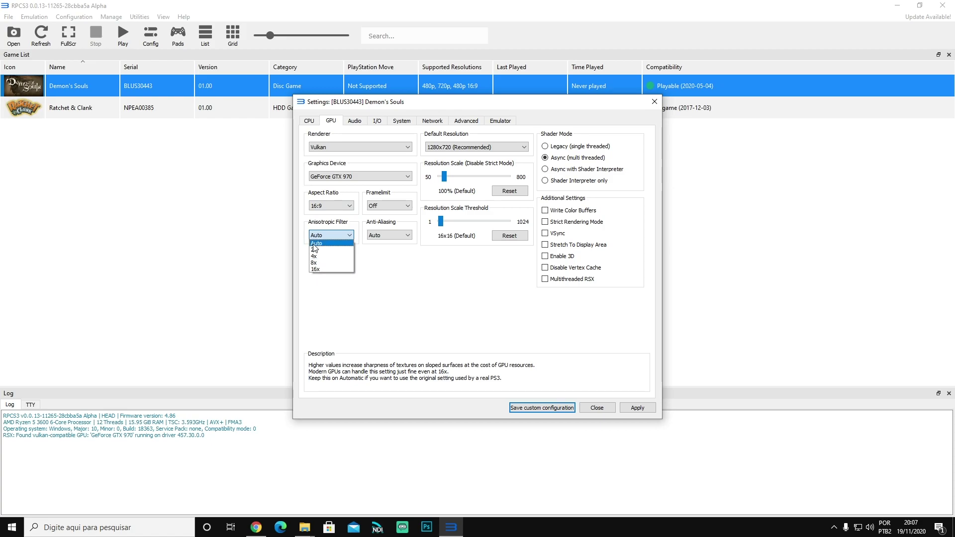
{"action": "left_click", "coordinate": [313, 244]}
{"action": "left_click", "coordinate": [387, 206]}
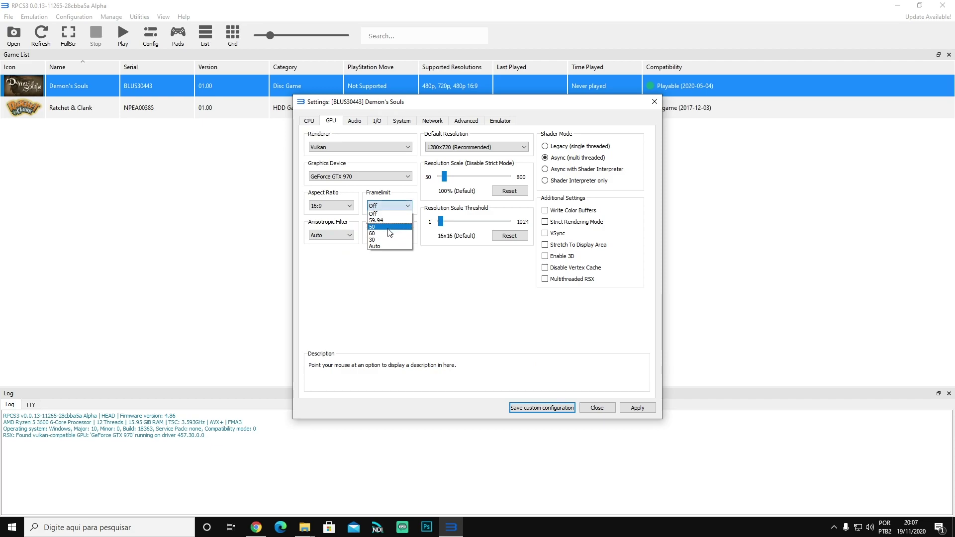
{"action": "left_click", "coordinate": [387, 228]}
{"action": "left_click", "coordinate": [377, 202]}
{"action": "left_click", "coordinate": [377, 234]}
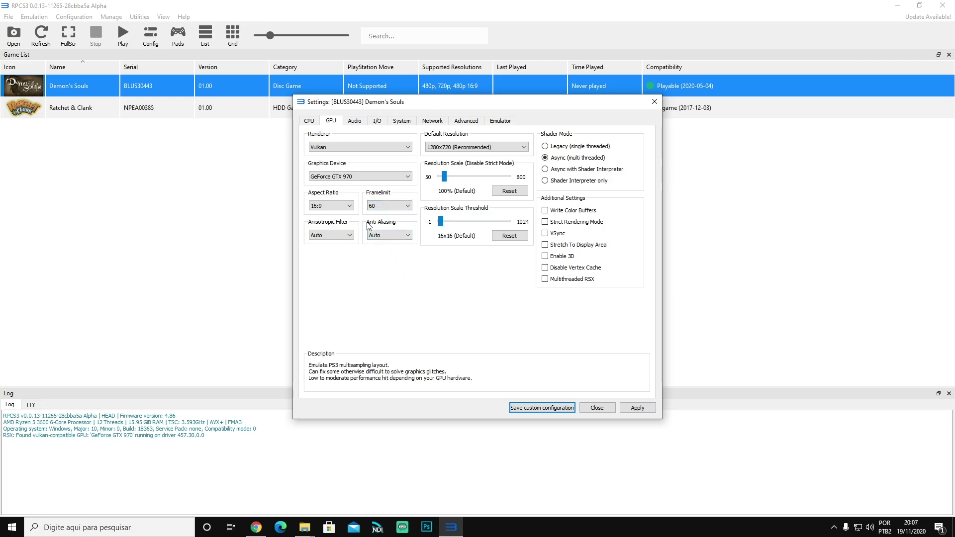
Disable anti-aliasing and raise the resolution scale to 150% (1920x1080)
{"action": "left_click", "coordinate": [398, 235]}
{"action": "left_click", "coordinate": [391, 244]}
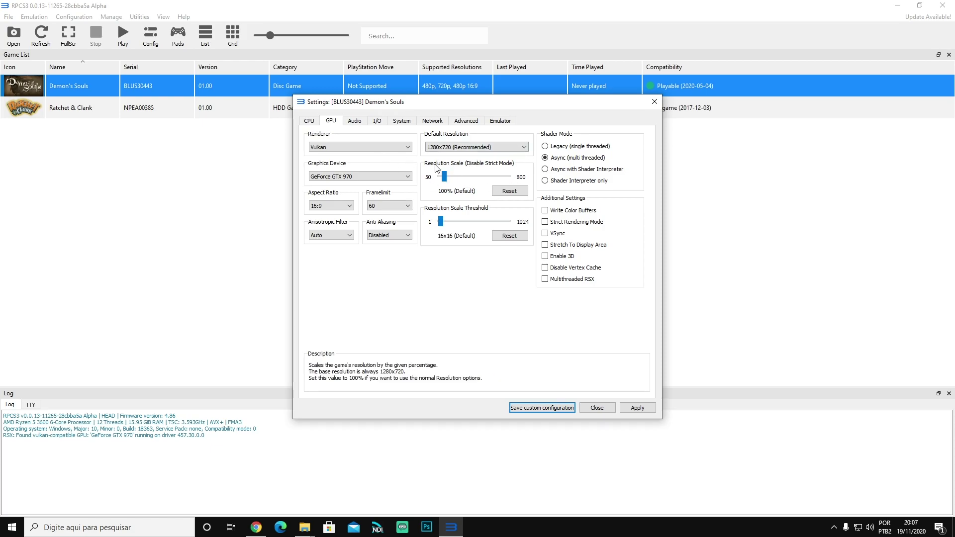
{"action": "left_click", "coordinate": [461, 179]}
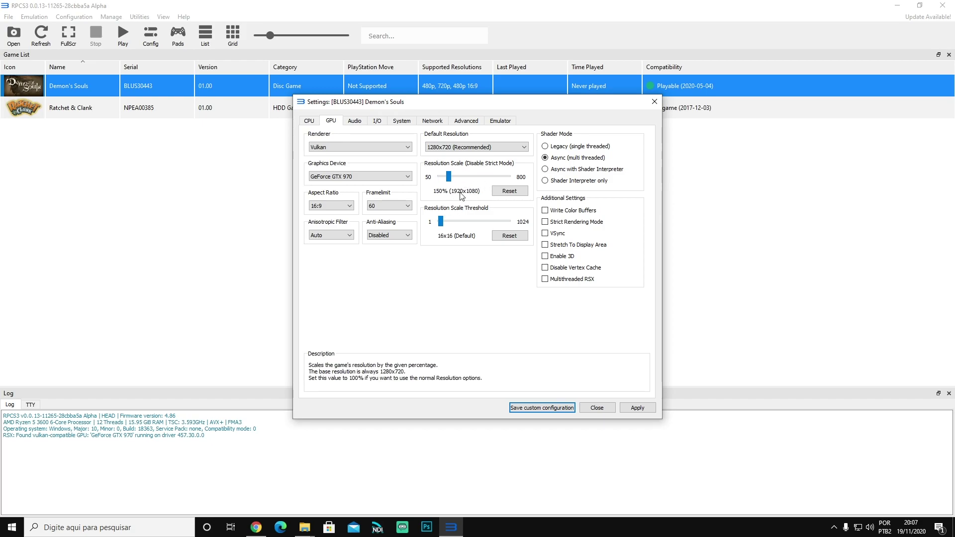
Try higher resolution scales up to 800%, reset the scale, and bring it back to 150%
{"action": "left_click", "coordinate": [481, 177]}
{"action": "left_click", "coordinate": [481, 177]}
{"action": "left_click", "coordinate": [485, 178]}
{"action": "left_click", "coordinate": [472, 179]}
{"action": "left_click", "coordinate": [475, 179]}
{"action": "left_click_drag", "start_coordinate": [475, 179], "coordinate": [532, 180]}
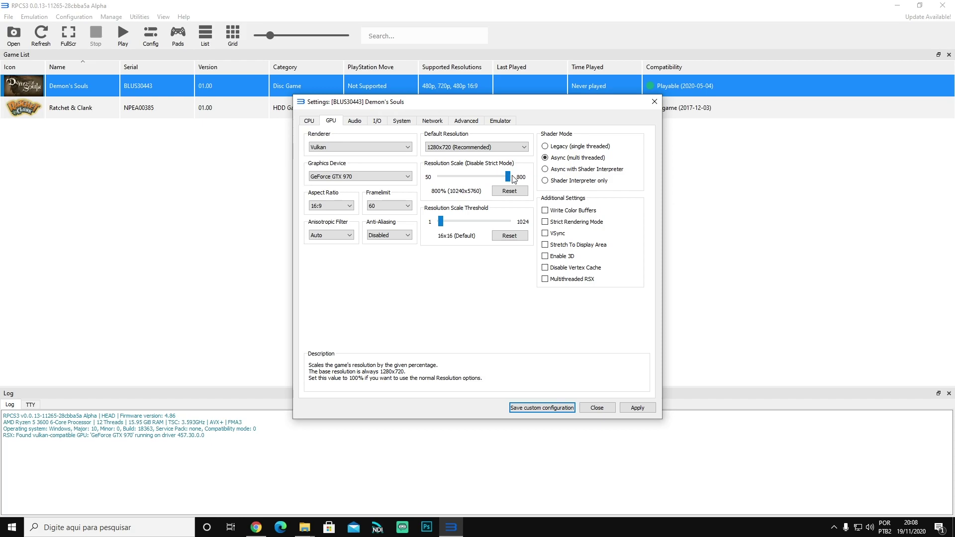
{"action": "left_click", "coordinate": [467, 179]}
{"action": "left_click", "coordinate": [510, 191]}
{"action": "left_click", "coordinate": [459, 179]}
{"action": "left_click", "coordinate": [477, 178]}
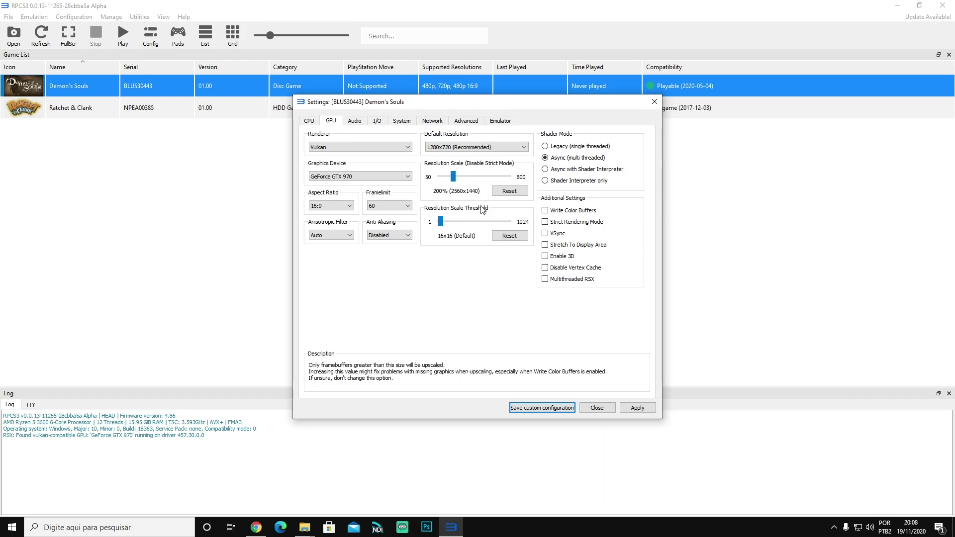
{"action": "left_click", "coordinate": [445, 179]}
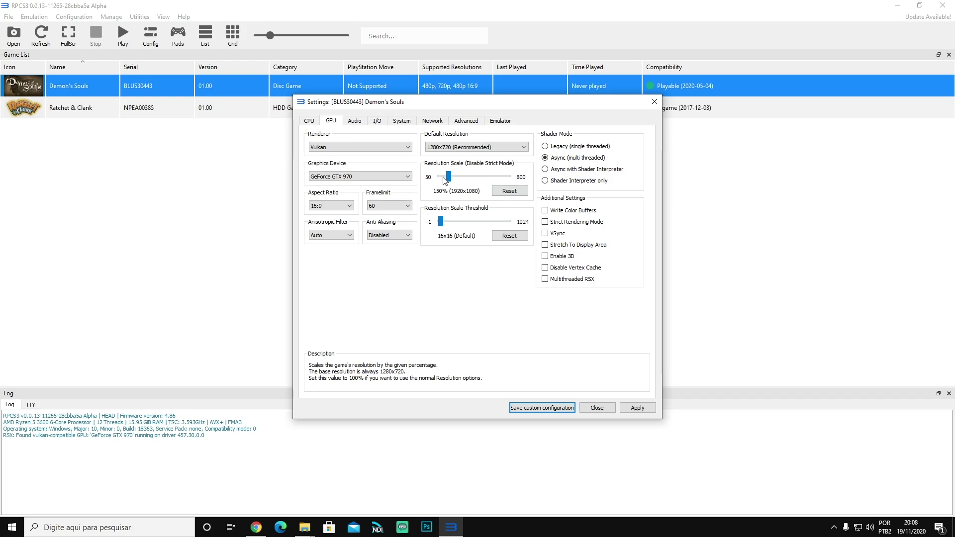
Lower the resolution scale threshold to 1x1 and enable Write Color Buffers
{"action": "left_click_drag", "start_coordinate": [443, 222], "coordinate": [439, 222]}
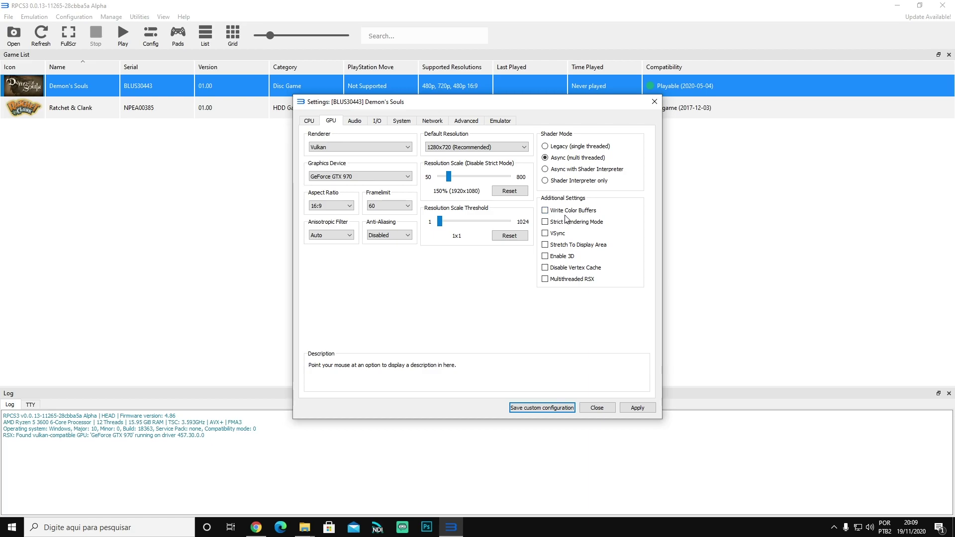
{"action": "left_click", "coordinate": [545, 214]}
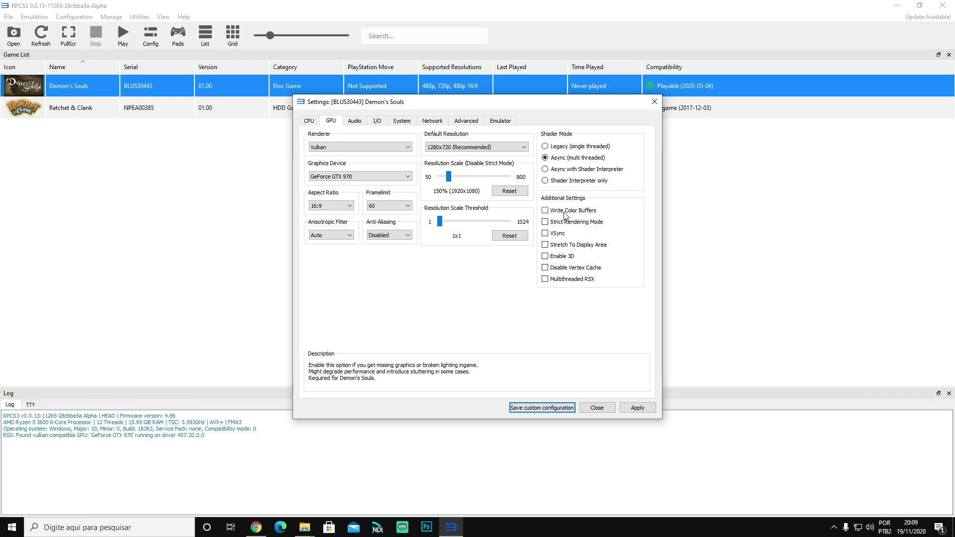
{"action": "left_click", "coordinate": [564, 214]}
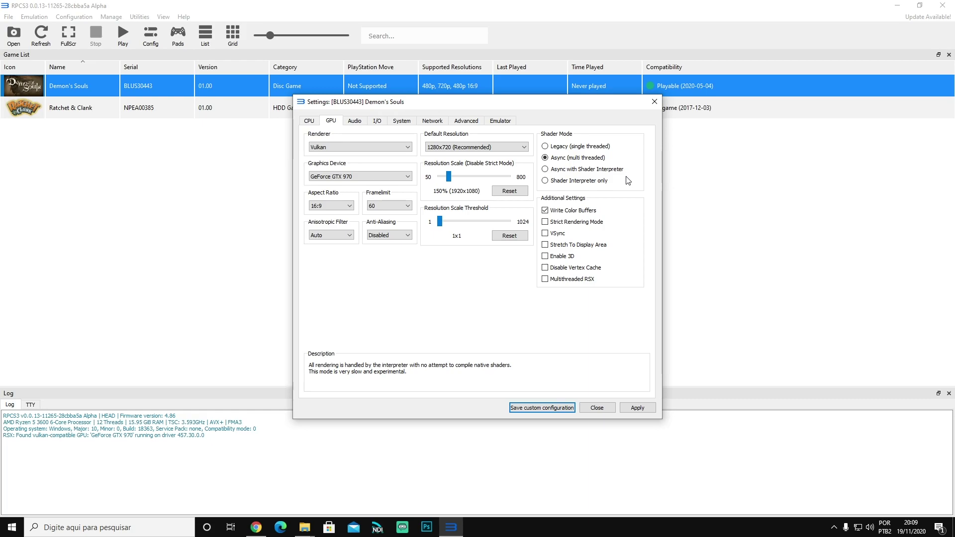
{"action": "left_click", "coordinate": [565, 212]}
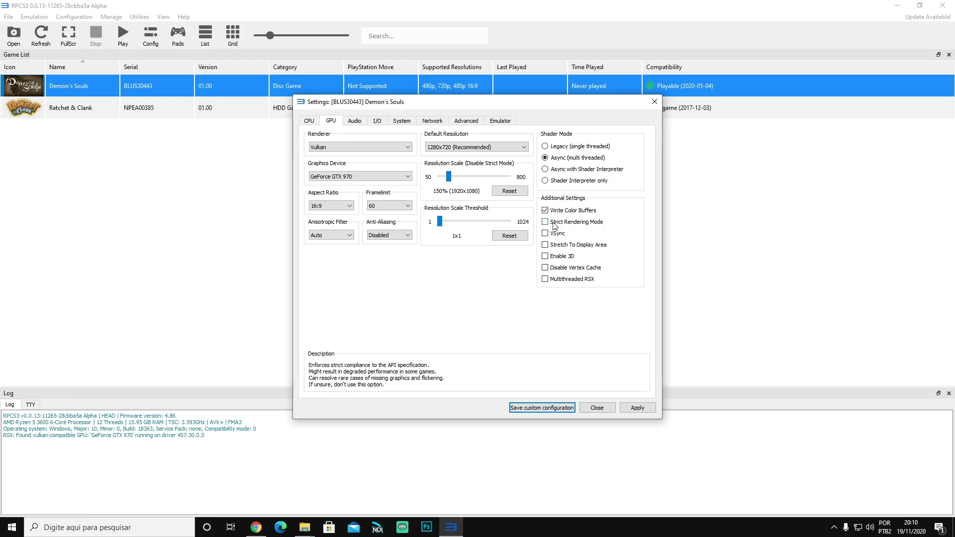
Try Strict Rendering Mode and turn it off again, leaving VSync disabled as well
{"action": "left_click", "coordinate": [544, 223]}
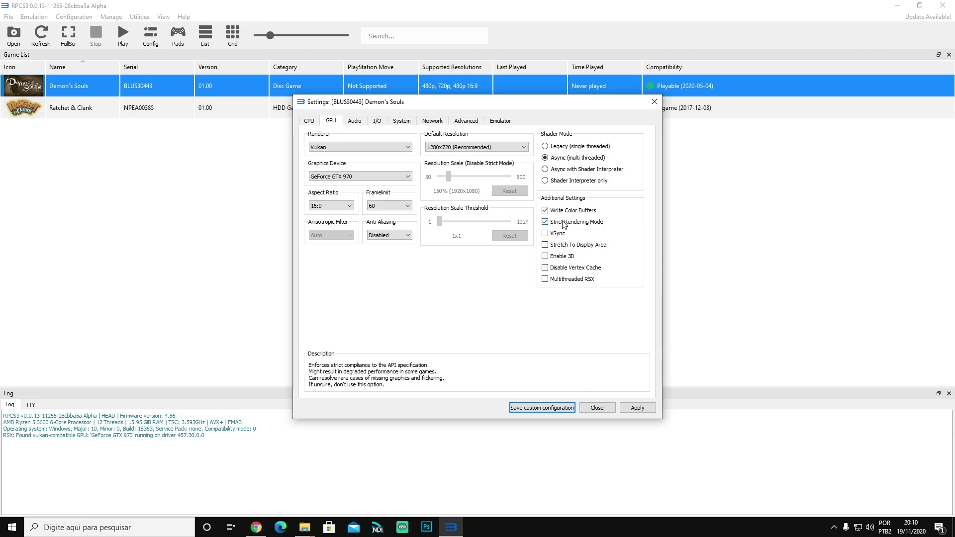
{"action": "left_click", "coordinate": [545, 222]}
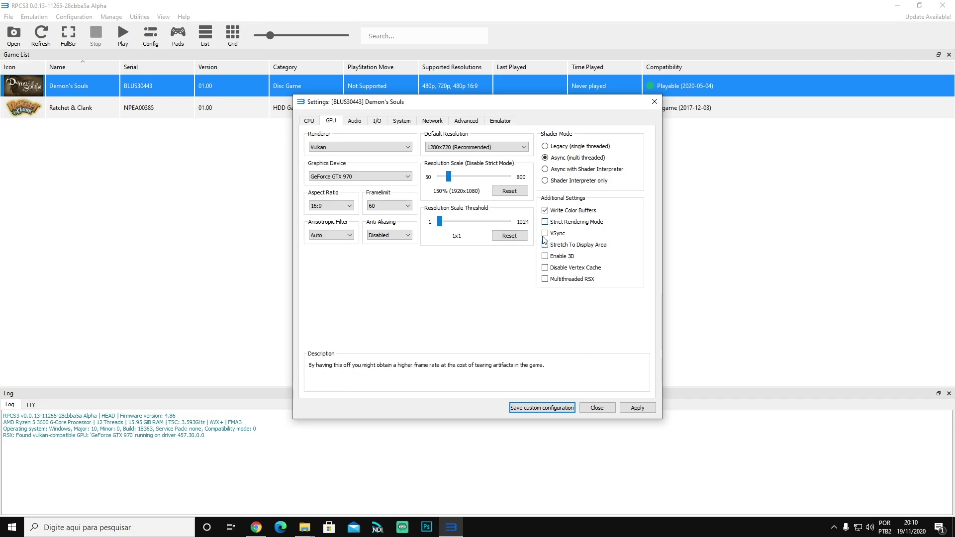
{"action": "left_click", "coordinate": [545, 233]}
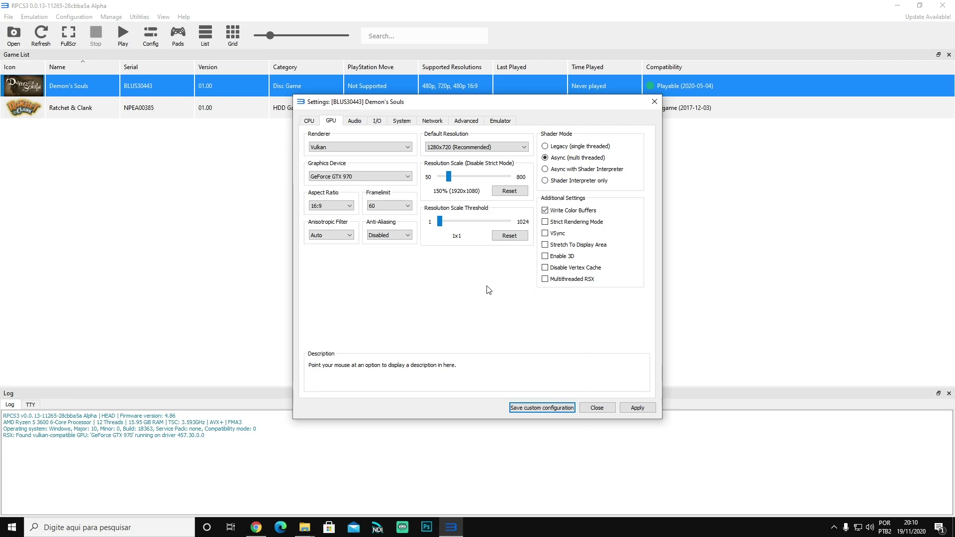
Review the Audio, I/O, System and Network settings of the custom configuration without changing them
{"action": "left_click", "coordinate": [354, 122]}
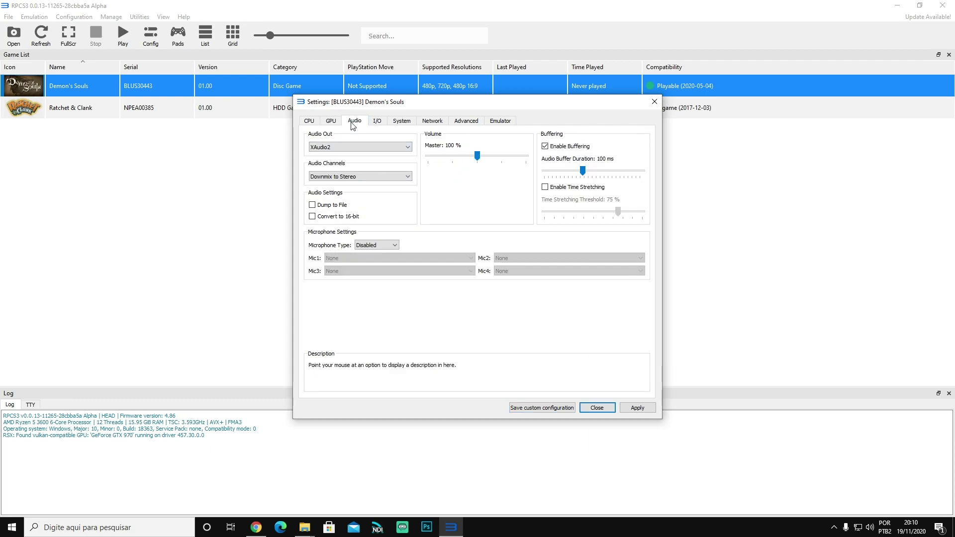
{"action": "left_click", "coordinate": [377, 121]}
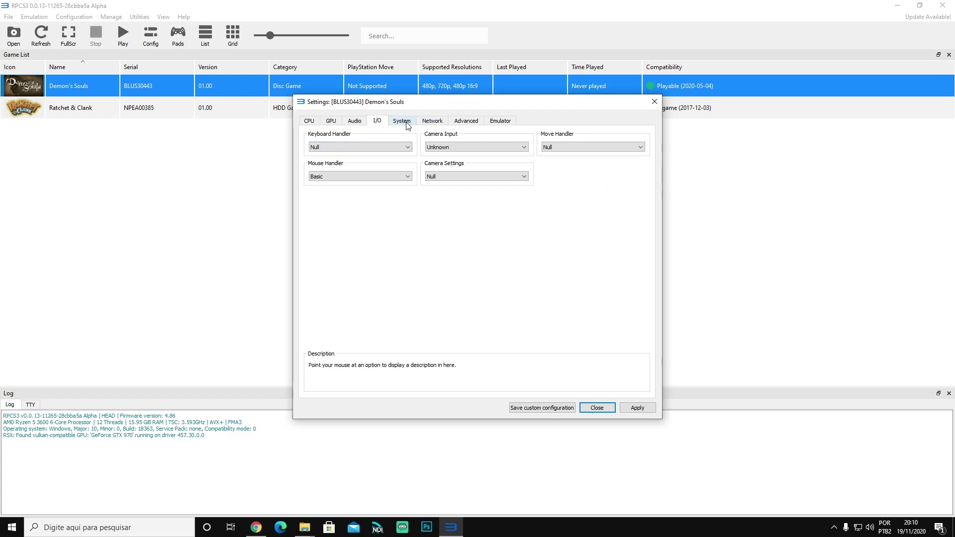
{"action": "left_click", "coordinate": [403, 122]}
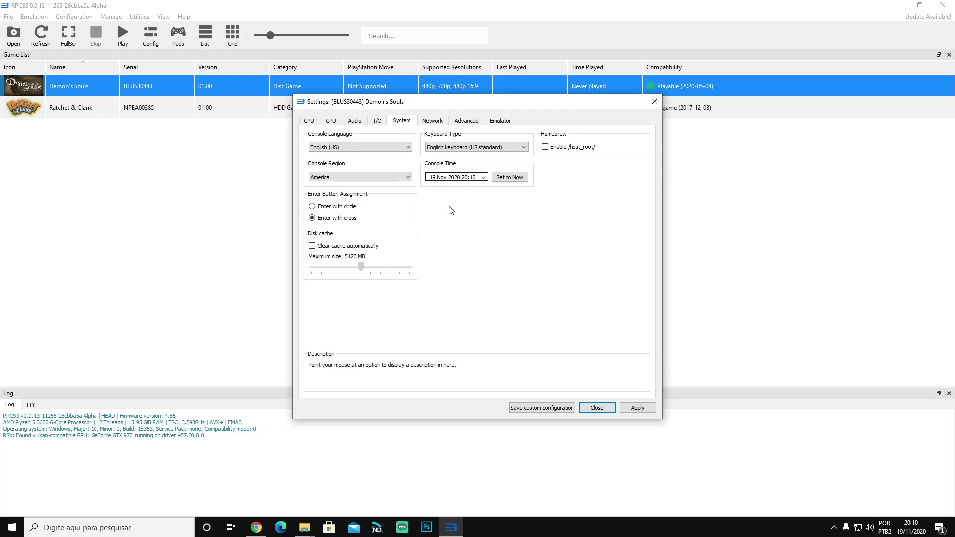
{"action": "left_click", "coordinate": [433, 121]}
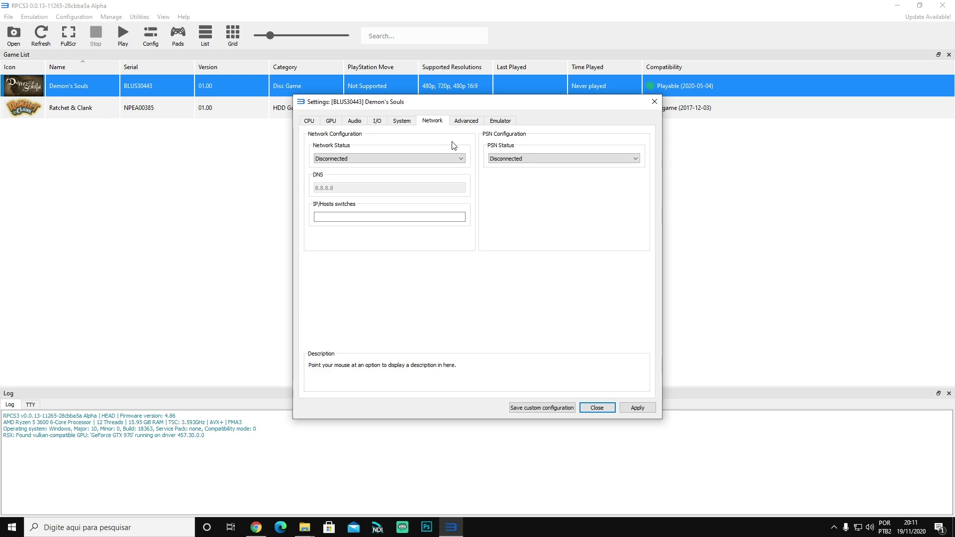
Set the Driver Wake-Up Delay to 200 µs in the game's advanced settings
{"action": "left_click", "coordinate": [467, 121]}
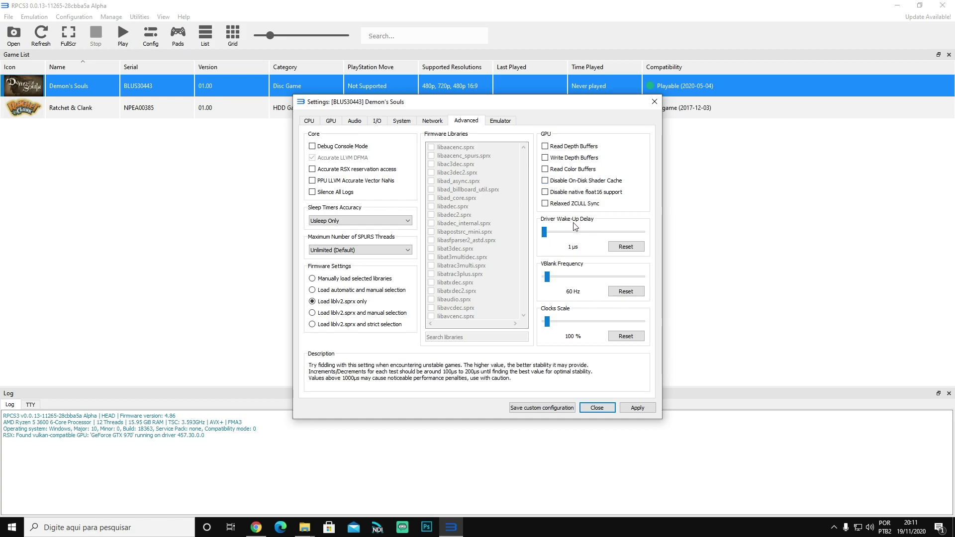
{"action": "mouse_move", "coordinate": [545, 231]}
{"action": "left_mouse_down"}
{"action": "mouse_move", "coordinate": [573, 235]}
{"action": "mouse_move", "coordinate": [549, 233]}
{"action": "mouse_move", "coordinate": [561, 237]}
{"action": "left_mouse_up"}
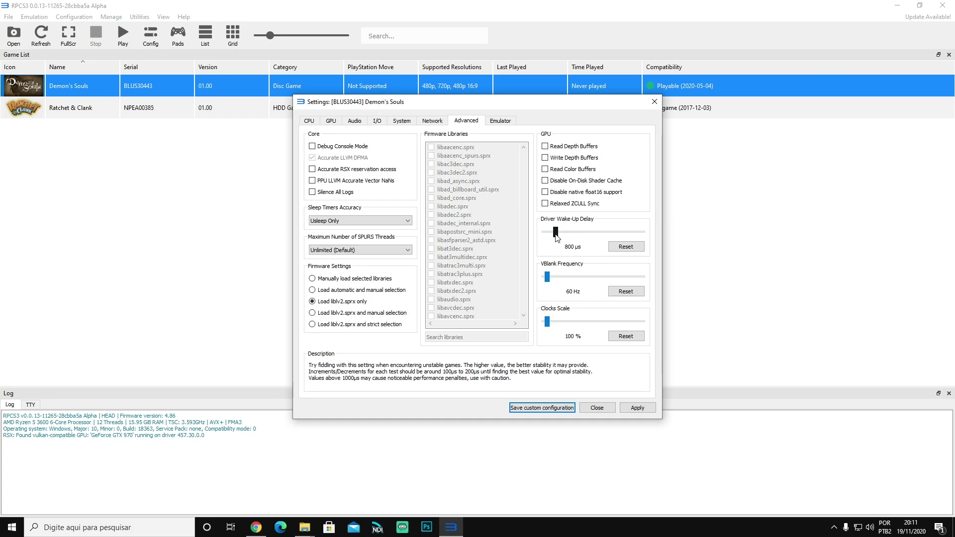
{"action": "left_click_drag", "start_coordinate": [556, 238], "coordinate": [550, 235]}
{"action": "left_click_drag", "start_coordinate": [550, 235], "coordinate": [551, 235]}
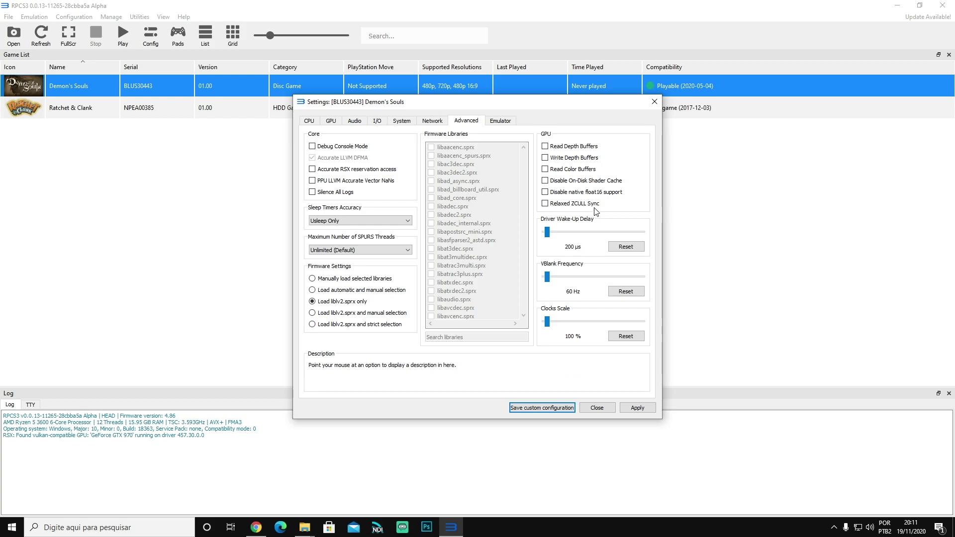
{"action": "mouse_move", "coordinate": [584, 225]}
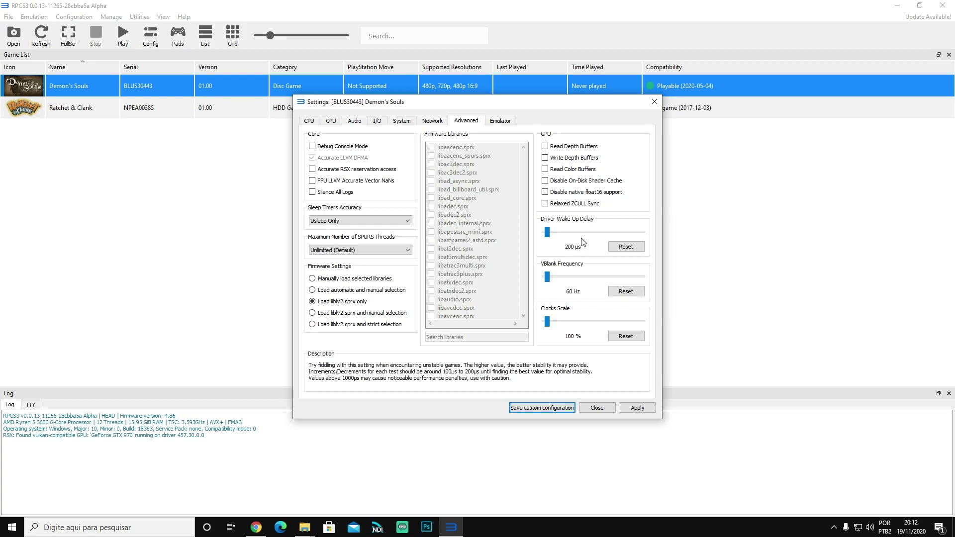
Set the VBlank Frequency to 120 Hz
{"action": "mouse_move", "coordinate": [554, 278]}
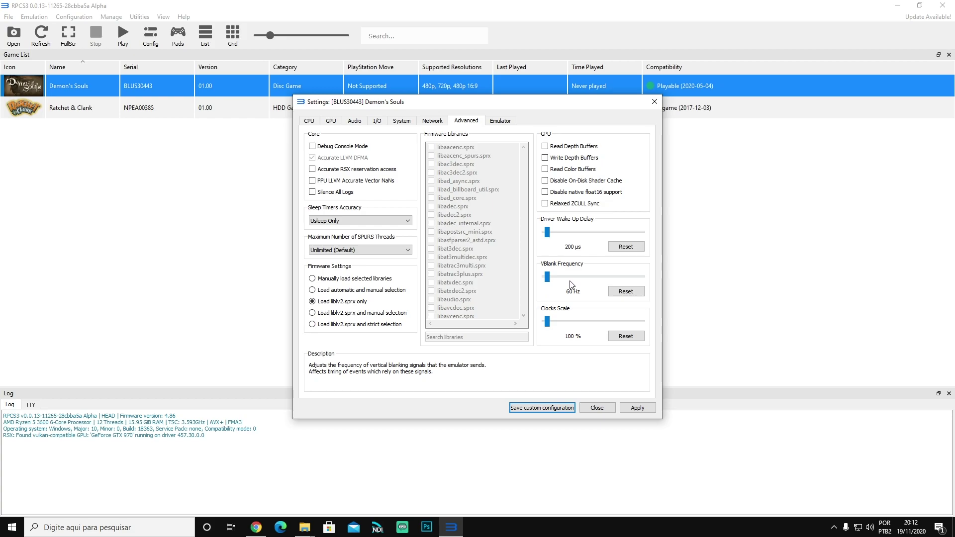
{"action": "left_click", "coordinate": [560, 279]}
{"action": "mouse_move", "coordinate": [570, 309]}
{"action": "mouse_move", "coordinate": [567, 292]}
{"action": "left_click_drag", "start_coordinate": [550, 277], "coordinate": [549, 280]}
{"action": "left_click", "coordinate": [624, 292]}
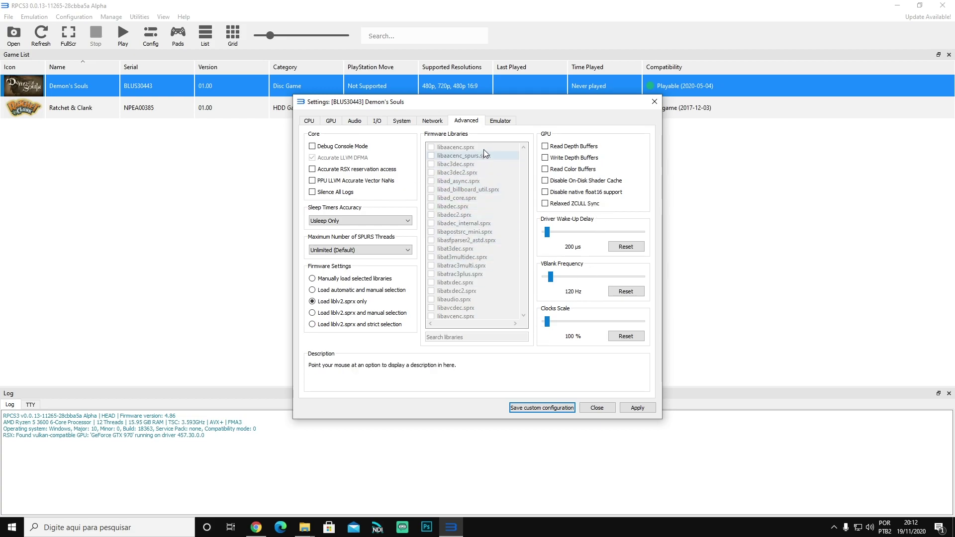
In the Emulator settings, try turning off the shader compilation hint and the trophy popups, re-enabling each one
{"action": "left_click", "coordinate": [498, 122]}
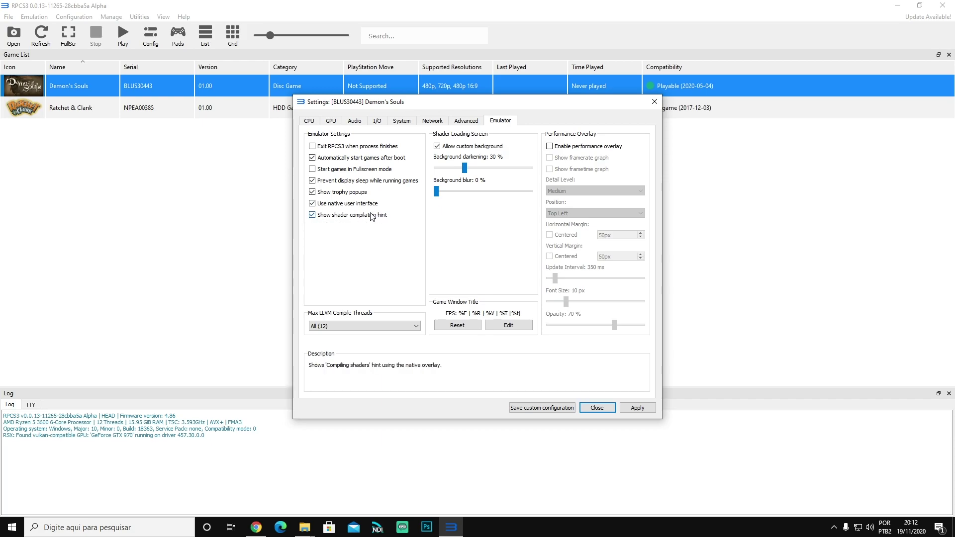
{"action": "left_click", "coordinate": [312, 218]}
{"action": "left_click", "coordinate": [312, 216]}
{"action": "left_click", "coordinate": [312, 192]}
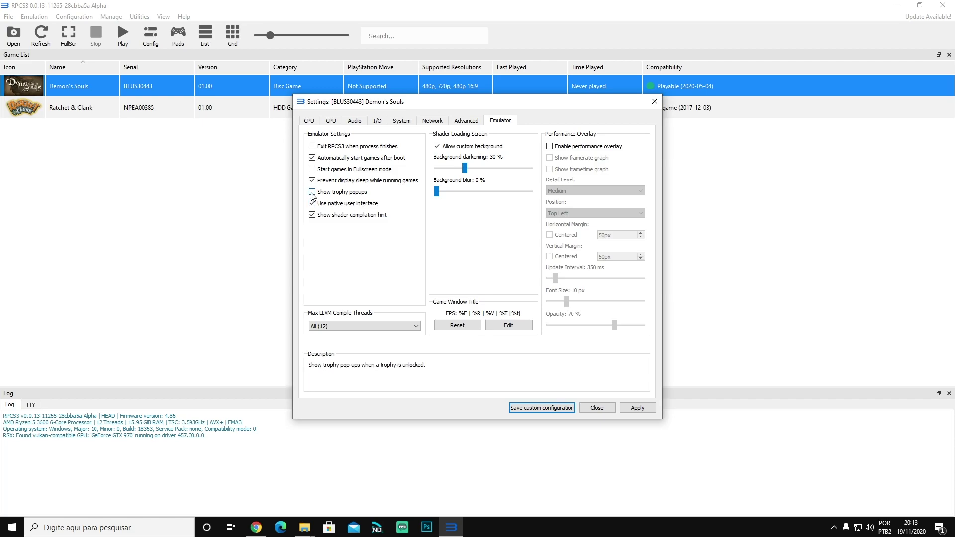
{"action": "left_click", "coordinate": [313, 194]}
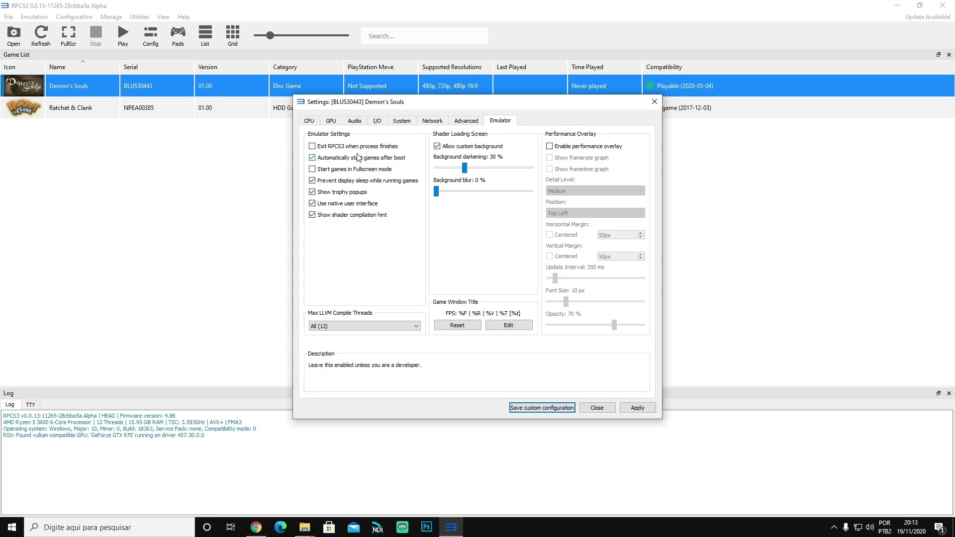
Enable the performance overlay with detail level Low and position Top Right, leaving fullscreen start off
{"action": "left_click", "coordinate": [311, 171]}
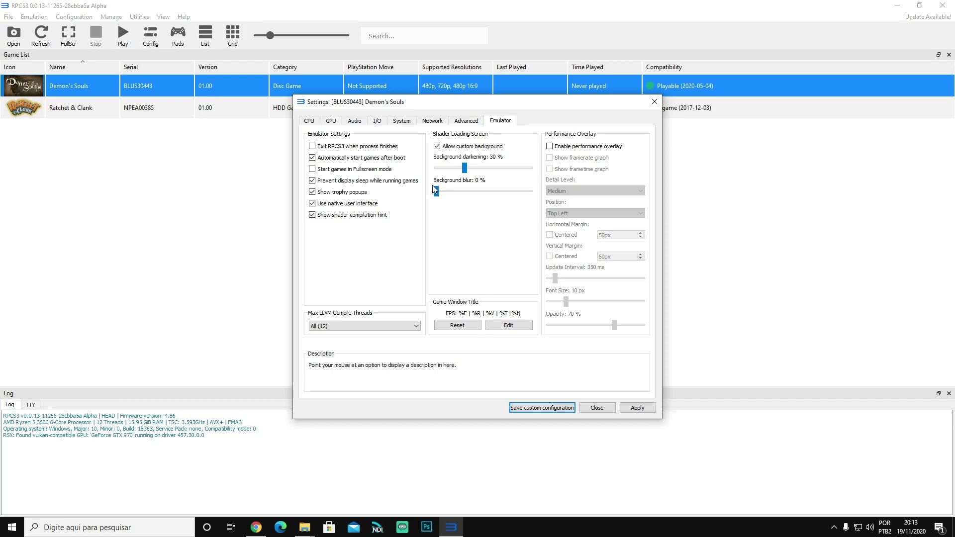
{"action": "left_click", "coordinate": [550, 147]}
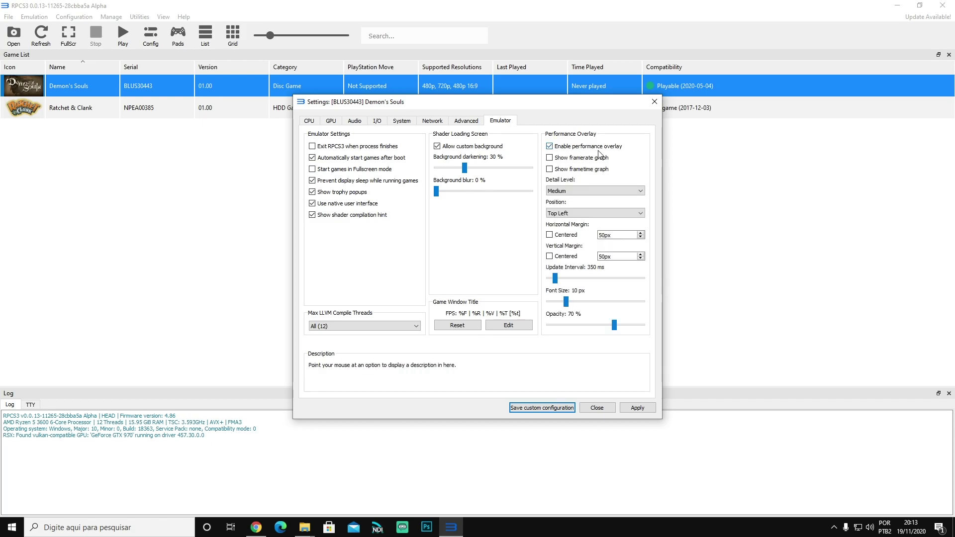
{"action": "left_click", "coordinate": [585, 214]}
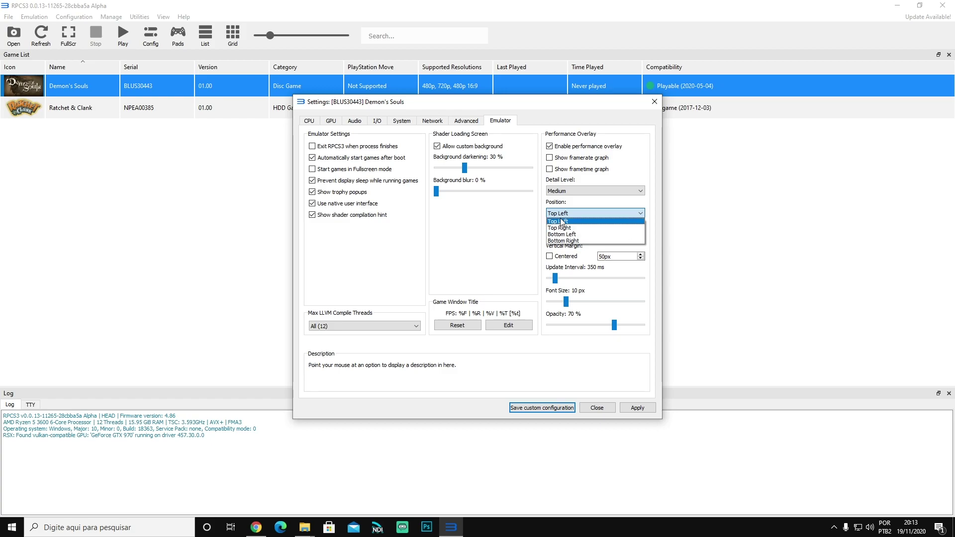
{"action": "left_click", "coordinate": [565, 193]}
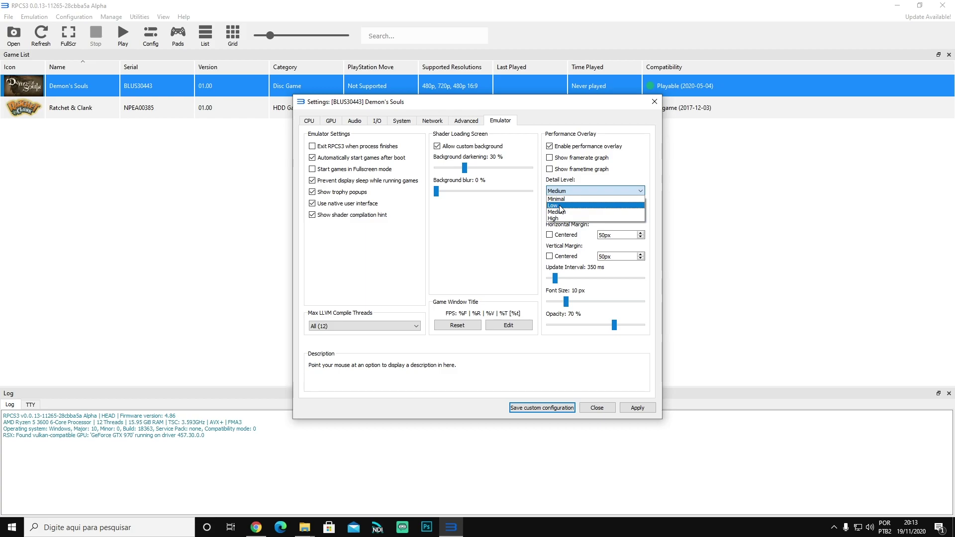
{"action": "left_click", "coordinate": [559, 205]}
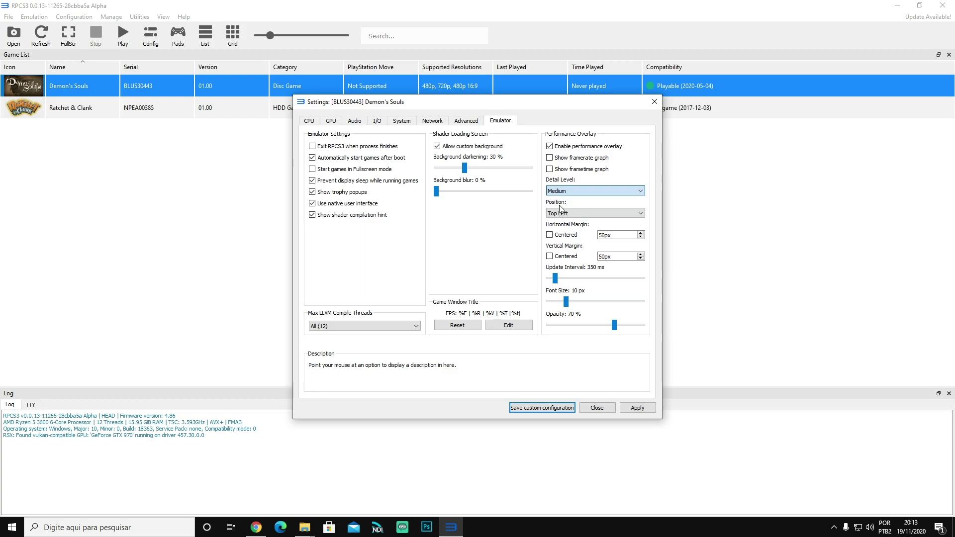
{"action": "left_click", "coordinate": [575, 213]}
{"action": "left_click", "coordinate": [574, 228]}
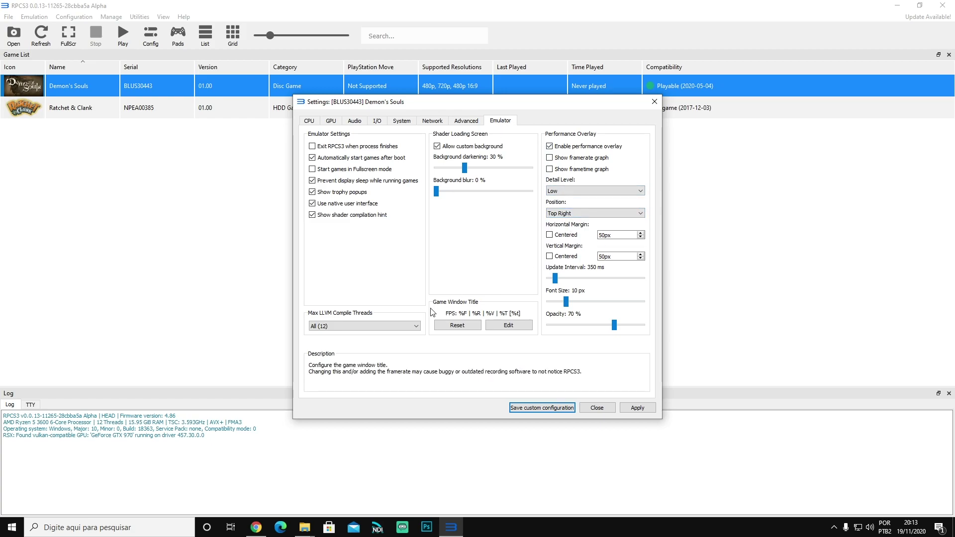
Recheck the GPU and CPU settings, apply them and save the custom configuration for Demon's Souls
{"action": "left_click", "coordinate": [307, 121]}
{"action": "left_click", "coordinate": [332, 122]}
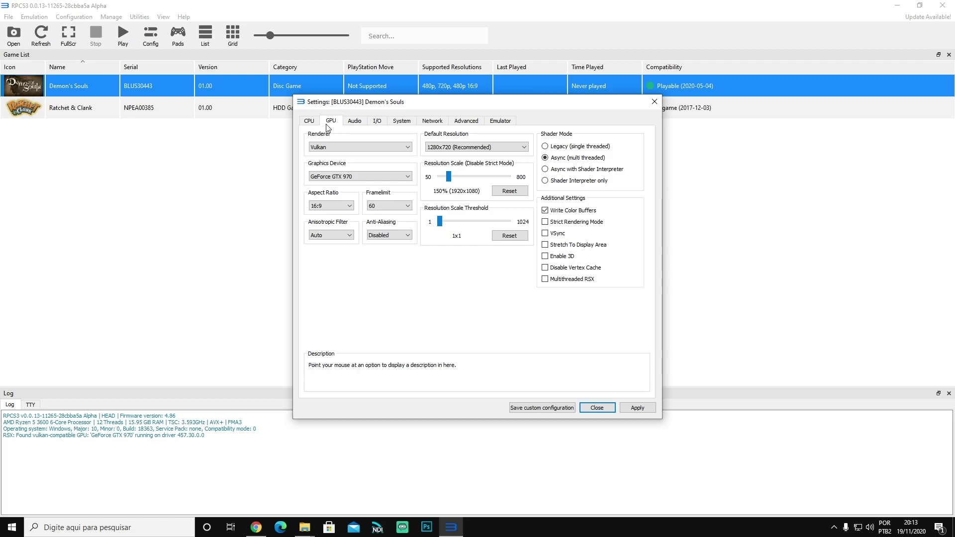
{"action": "left_click", "coordinate": [317, 124]}
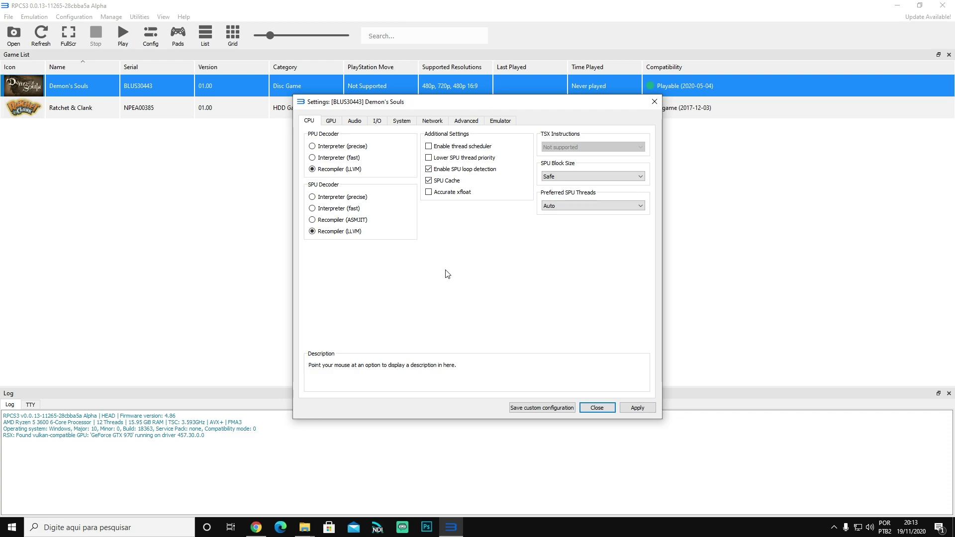
{"action": "left_click", "coordinate": [640, 411]}
{"action": "left_click", "coordinate": [544, 406]}
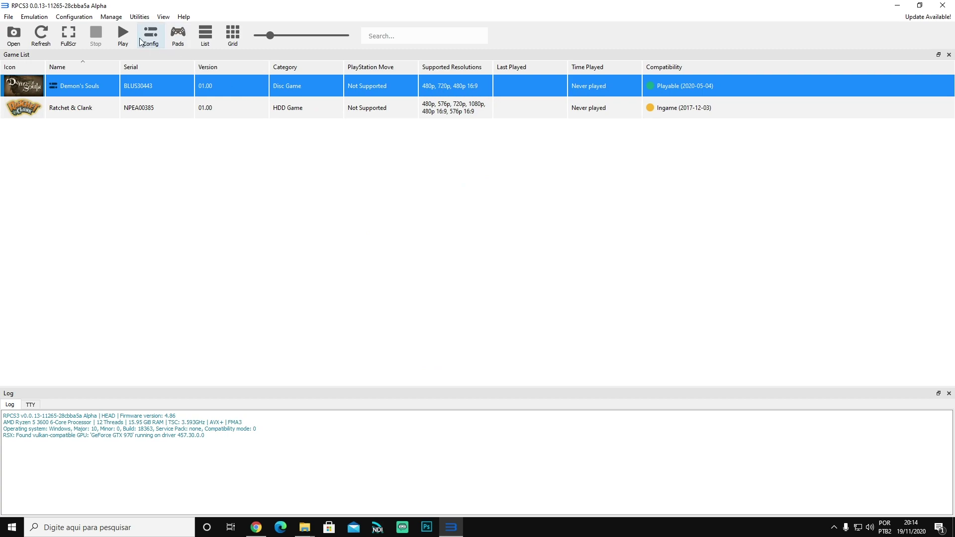
In Player 1's gamepad settings, bind the keyboard D-pad up, left, right and down to W, A, D and S
{"action": "left_click", "coordinate": [179, 37]}
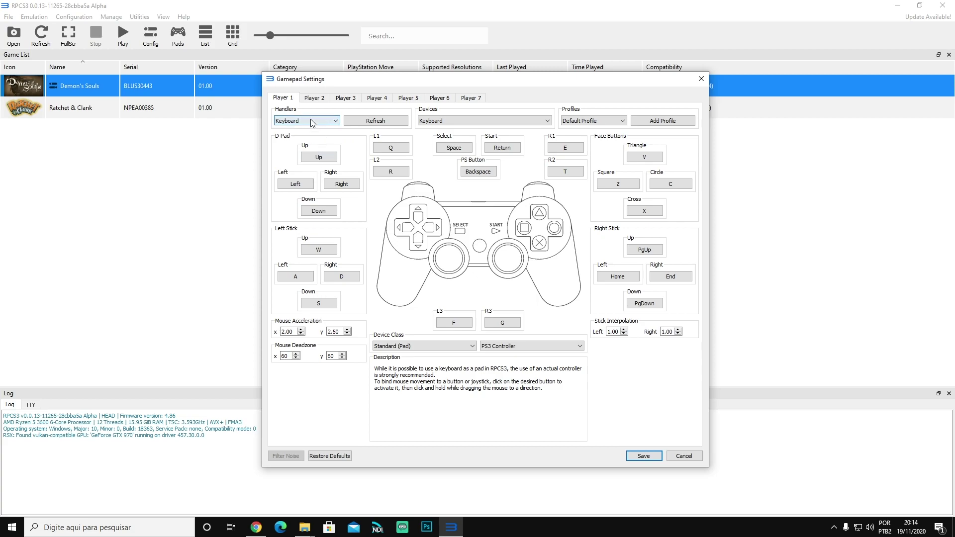
{"action": "left_click", "coordinate": [319, 157]}
{"action": "key", "text": "w"}
{"action": "left_click", "coordinate": [296, 184]}
{"action": "key", "text": "a"}
{"action": "left_click", "coordinate": [342, 184]}
{"action": "key", "text": "d"}
{"action": "left_click", "coordinate": [321, 212]}
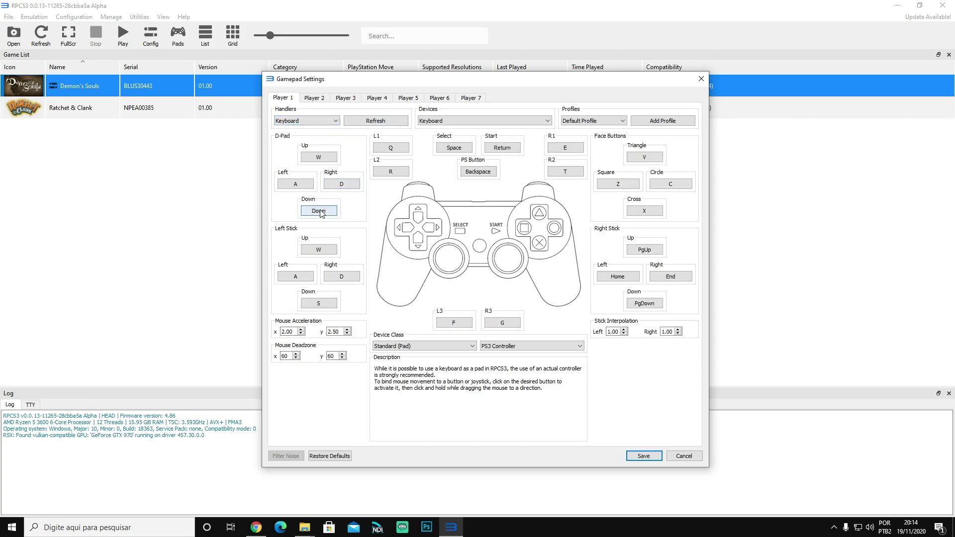
{"action": "key", "text": "s"}
Switch Player 1's controller handler to XInput and save the gamepad settings
{"action": "left_click", "coordinate": [305, 121]}
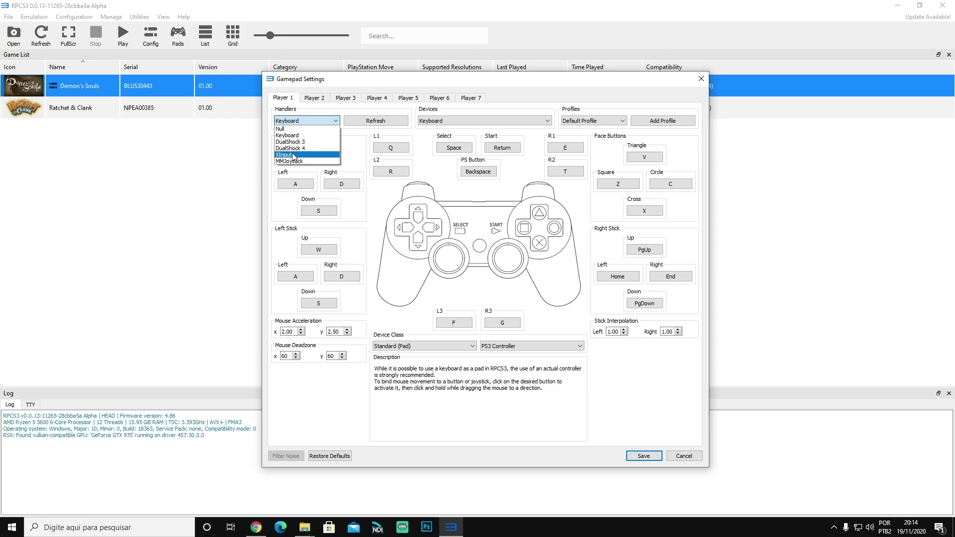
{"action": "left_click", "coordinate": [294, 155]}
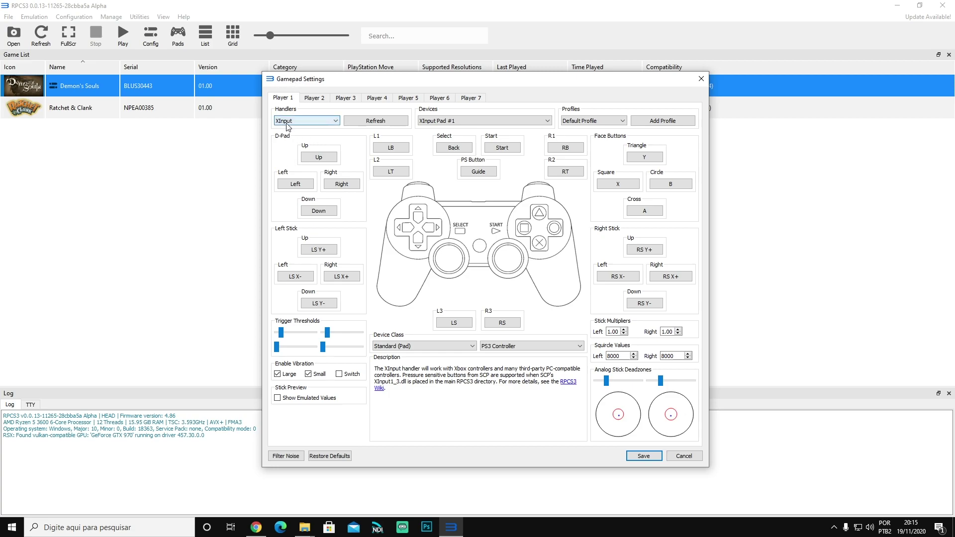
{"action": "left_click", "coordinate": [328, 122]}
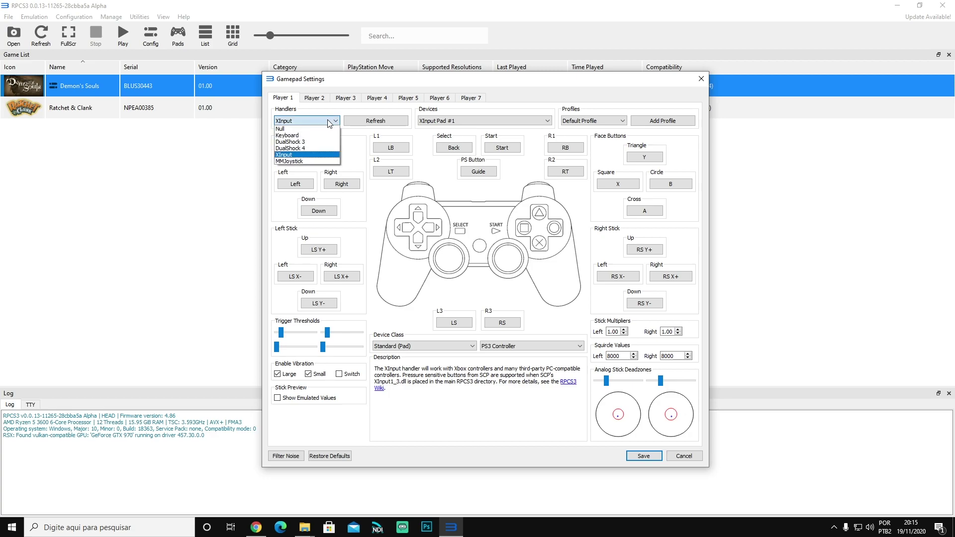
{"action": "left_click", "coordinate": [306, 121]}
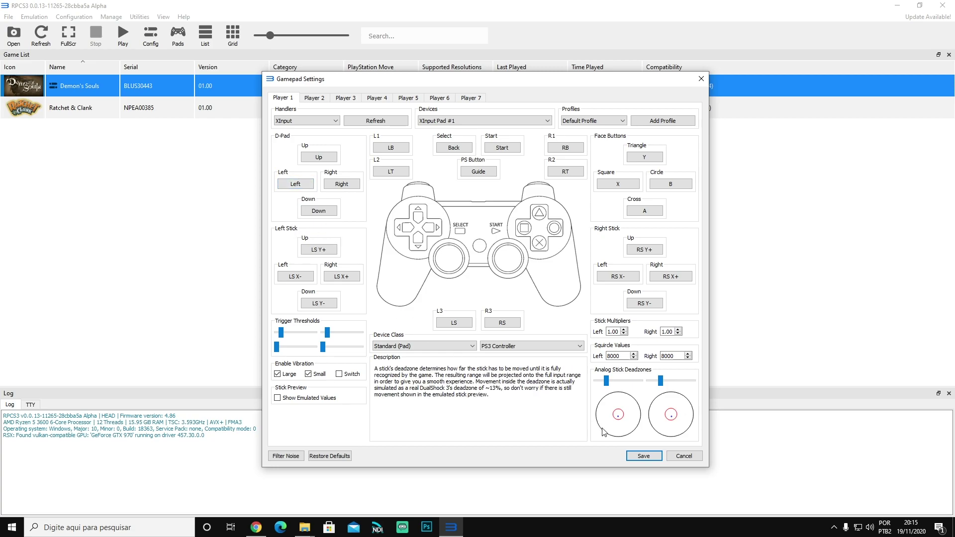
{"action": "left_click", "coordinate": [649, 457]}
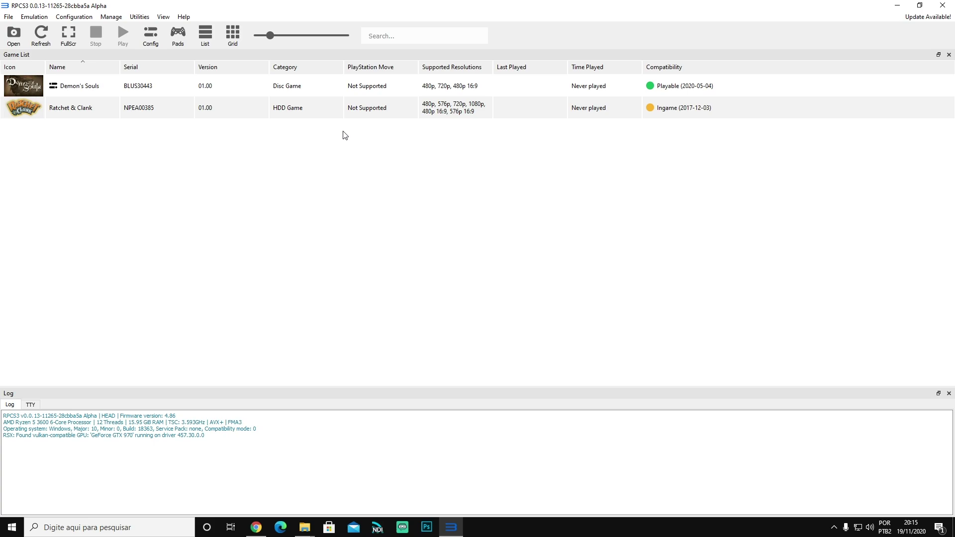
Open the Patch Manager, look through the available game patches and limit the list to owned games
{"action": "left_click", "coordinate": [118, 22]}
{"action": "left_click", "coordinate": [141, 109]}
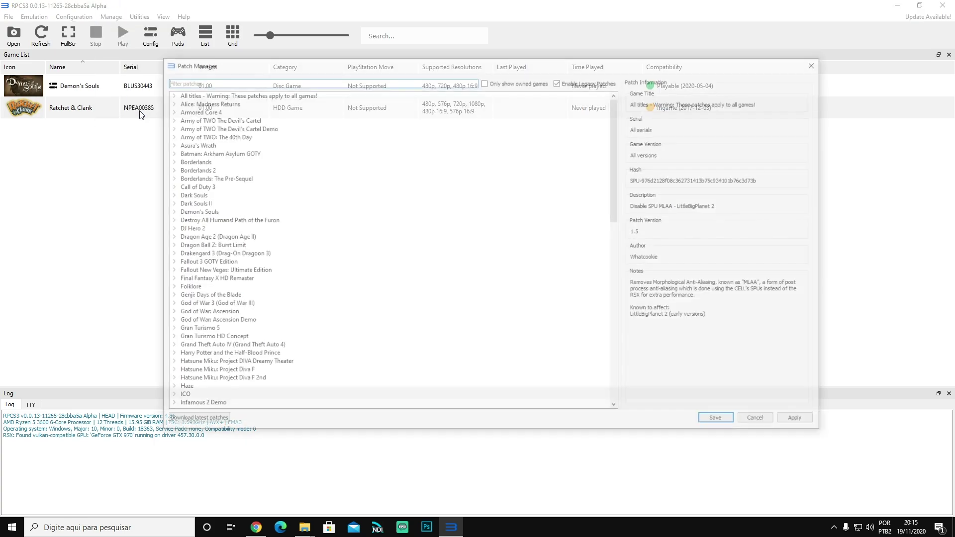
{"action": "scroll", "coordinate": [472, 211], "scroll_direction": "down", "scroll_amount": 3}
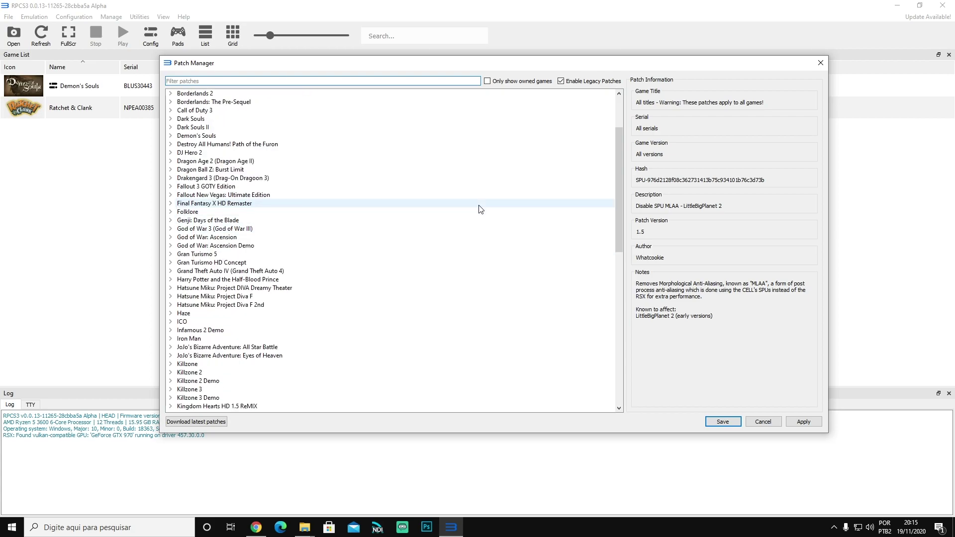
{"action": "scroll", "coordinate": [481, 209], "scroll_direction": "down", "scroll_amount": 15}
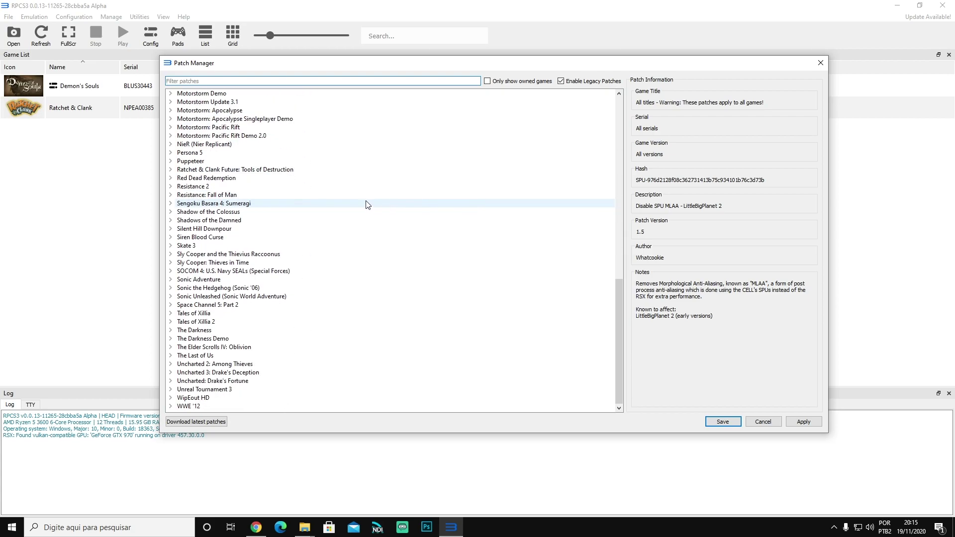
{"action": "scroll", "coordinate": [603, 195], "scroll_direction": "up", "scroll_amount": 7}
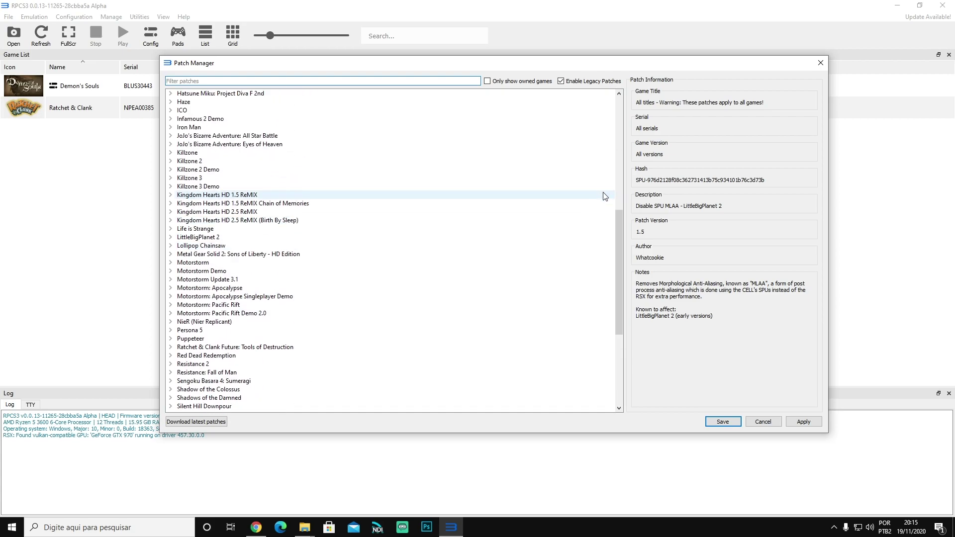
{"action": "left_click_drag", "start_coordinate": [617, 240], "coordinate": [601, 105]}
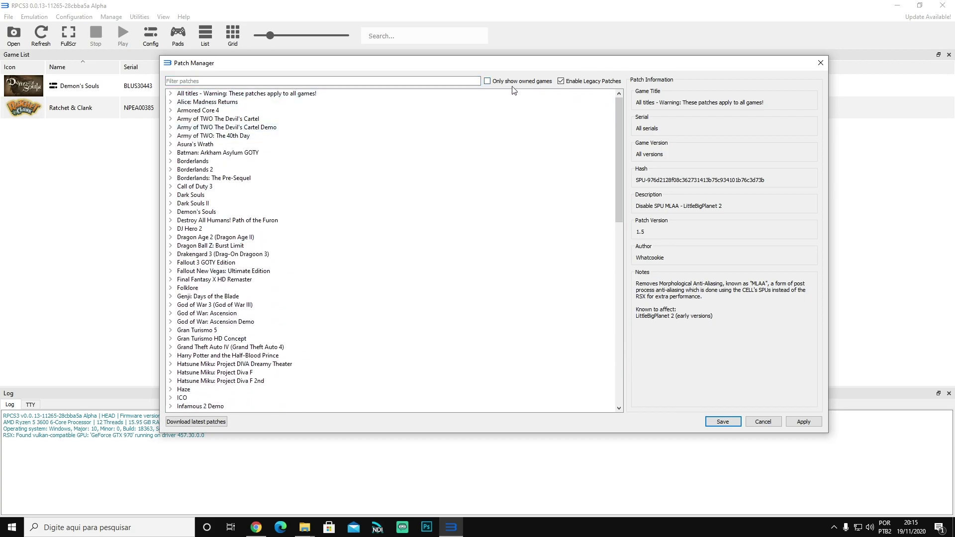
{"action": "left_click", "coordinate": [487, 81]}
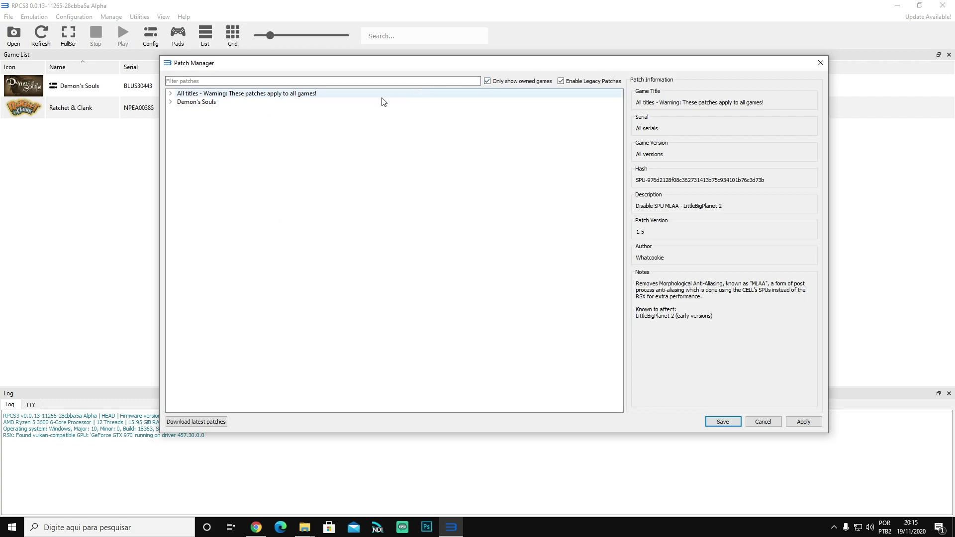
Expand the Demon's Souls BLUS30443 v.01.00 patches and try the 21:9 Aspect Ratio patch, turning it off again
{"action": "left_click", "coordinate": [171, 102]}
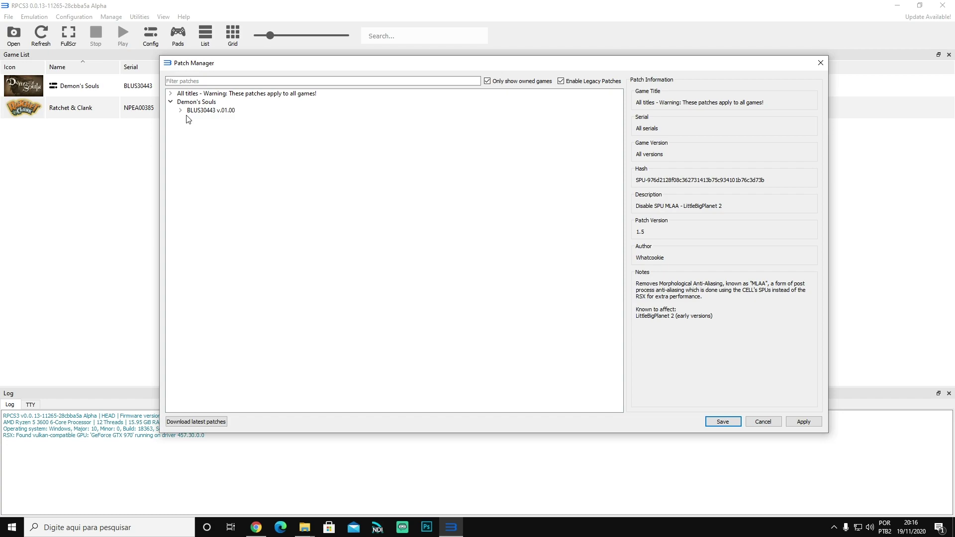
{"action": "left_click_drag", "start_coordinate": [248, 65], "coordinate": [418, 62]}
{"action": "left_click", "coordinate": [241, 105]}
{"action": "left_click", "coordinate": [362, 108]}
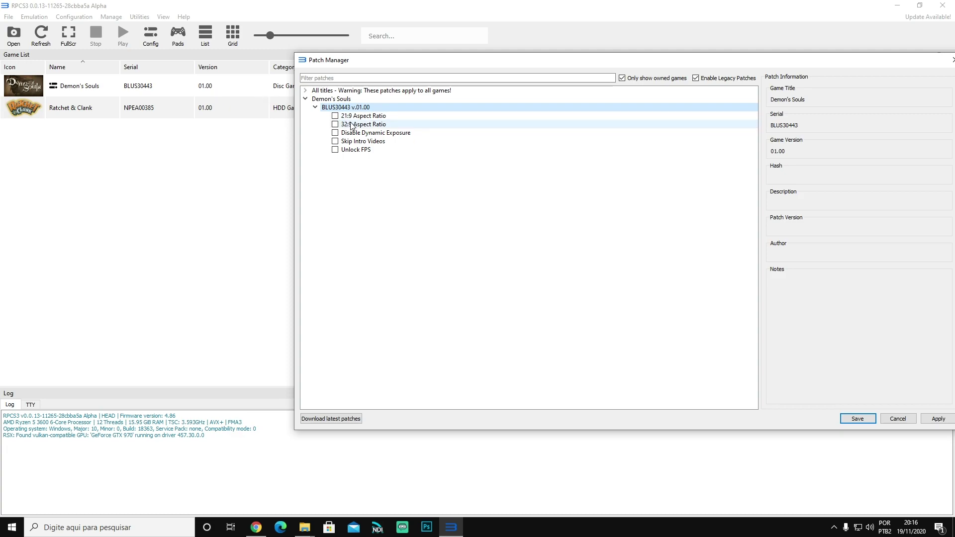
{"action": "left_click", "coordinate": [336, 116]}
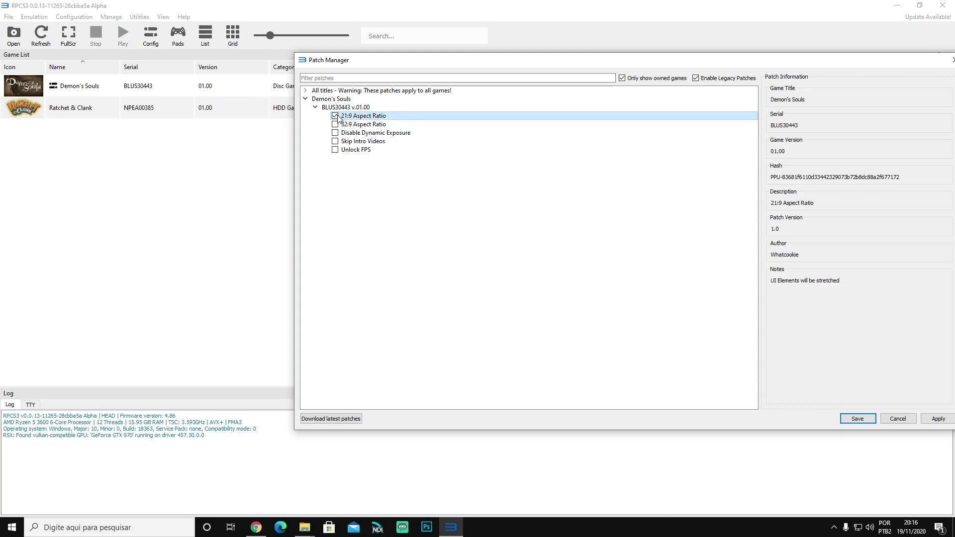
{"action": "left_click", "coordinate": [336, 116]}
Enable the Disable Dynamic Exposure patch for Demon's Souls and read its notes
{"action": "left_click", "coordinate": [360, 133]}
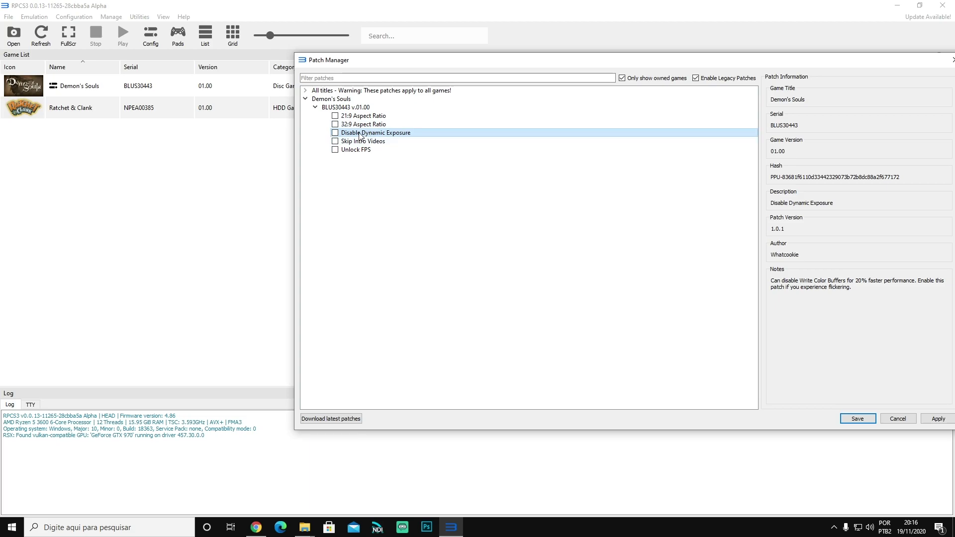
{"action": "key", "text": "space"}
{"action": "left_click_drag", "start_coordinate": [431, 64], "coordinate": [398, 54]}
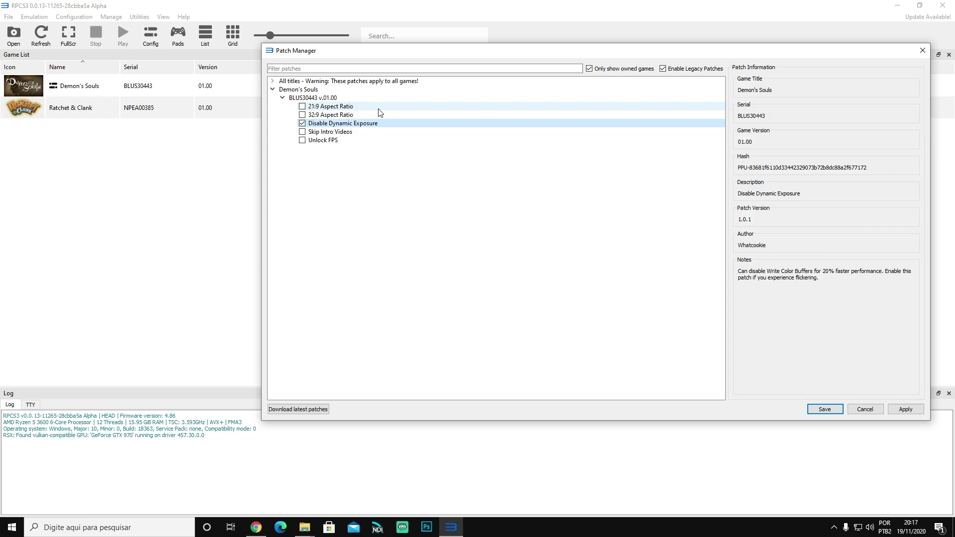
{"action": "left_click", "coordinate": [751, 275]}
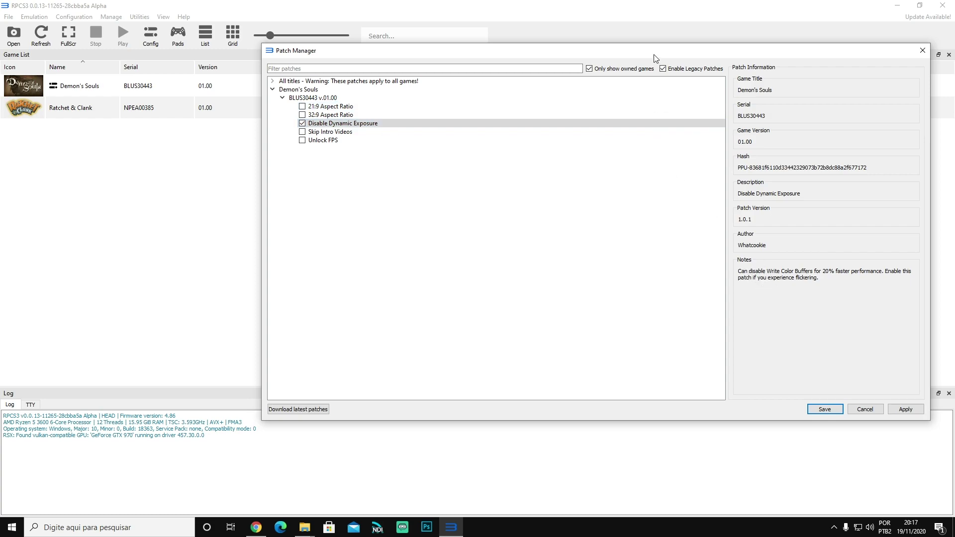
{"action": "left_click_drag", "start_coordinate": [654, 55], "coordinate": [591, 54]}
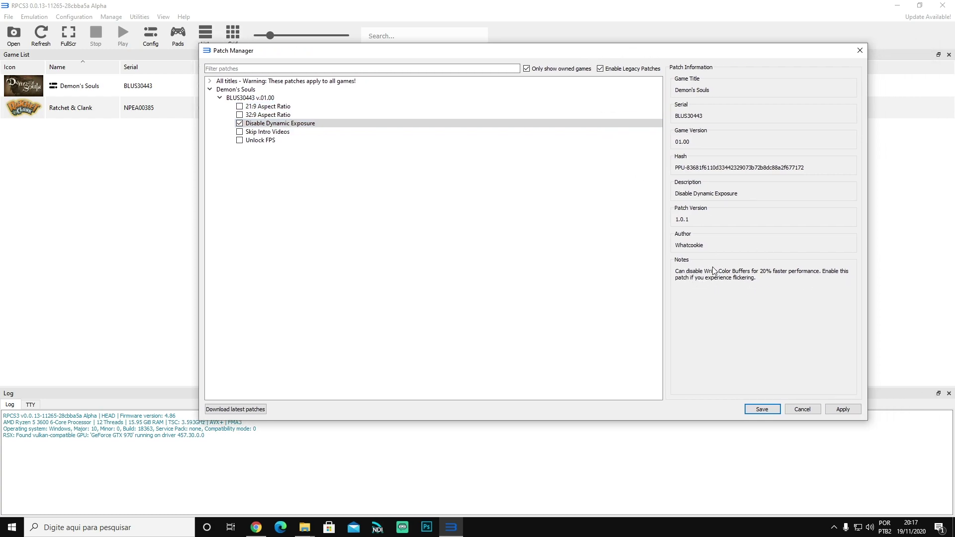
Enable the Skip Intro Videos and Unlock FPS patches, turn off Disable Dynamic Exposure, and save the patch selection
{"action": "left_click", "coordinate": [240, 133]}
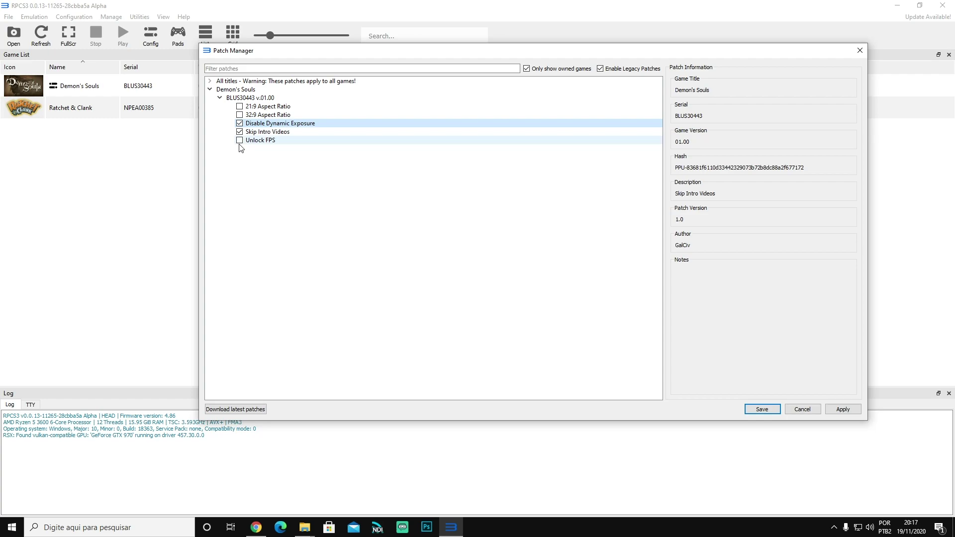
{"action": "left_click", "coordinate": [240, 142]}
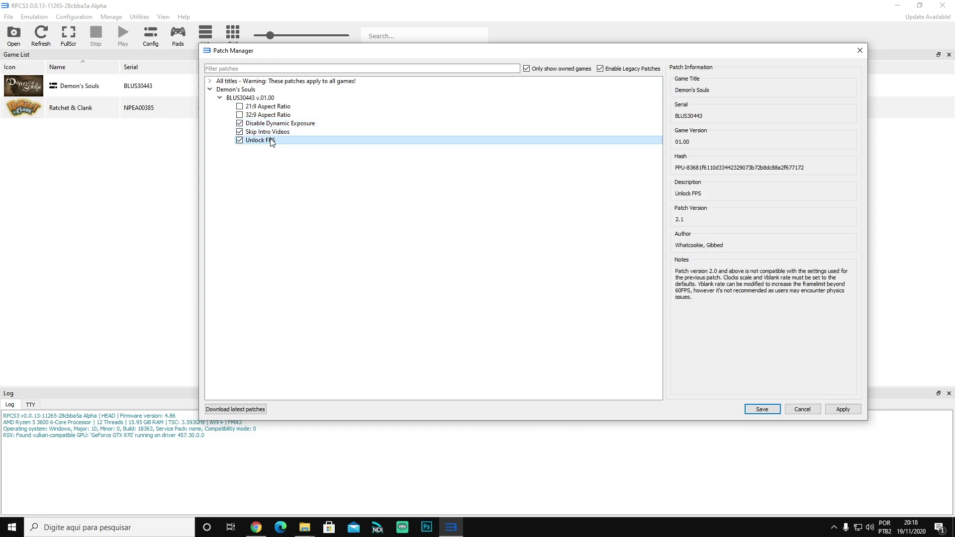
{"action": "left_click", "coordinate": [239, 124]}
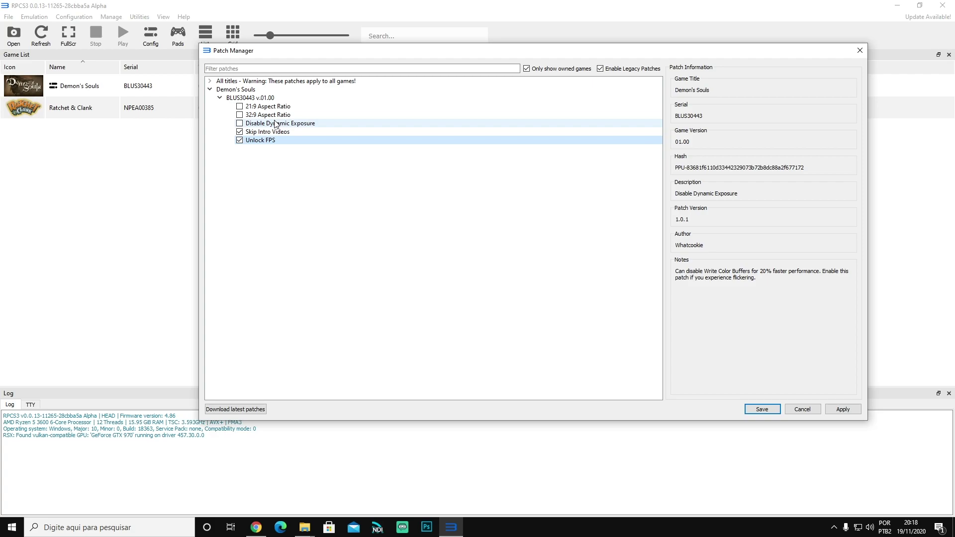
{"action": "left_click", "coordinate": [846, 410]}
{"action": "left_click", "coordinate": [766, 409]}
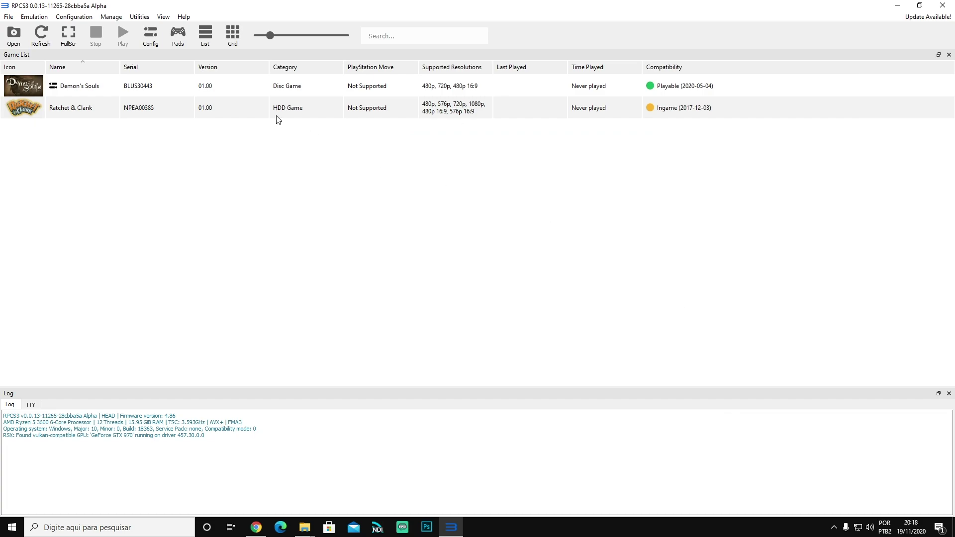
Boot Demon's Souls with its custom configuration and accept the autosave notice
{"action": "right_click", "coordinate": [199, 89]}
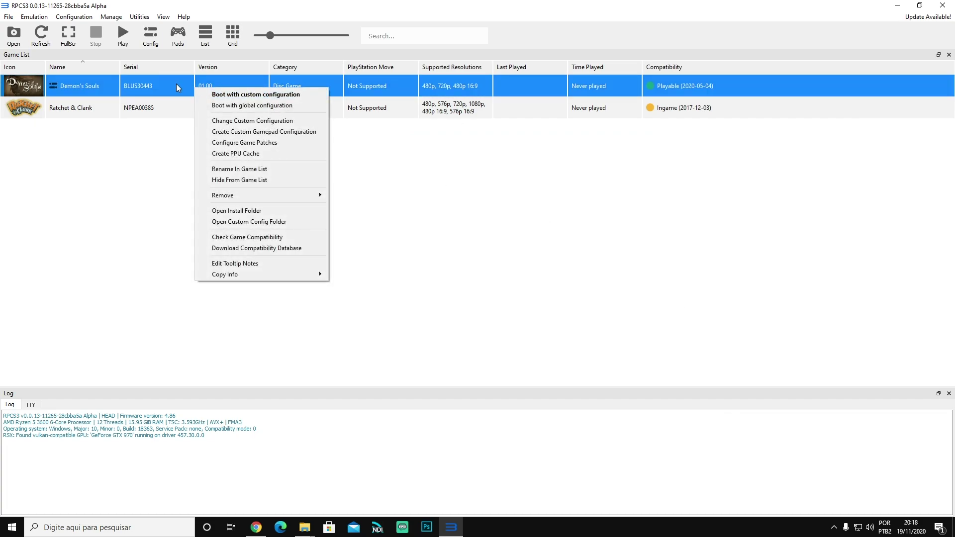
{"action": "right_click", "coordinate": [156, 88]}
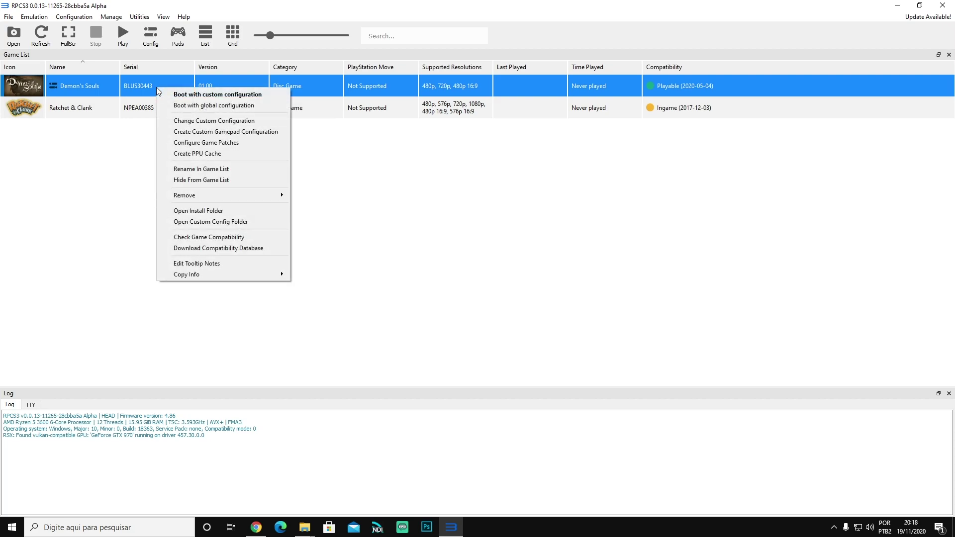
{"action": "left_click", "coordinate": [214, 97]}
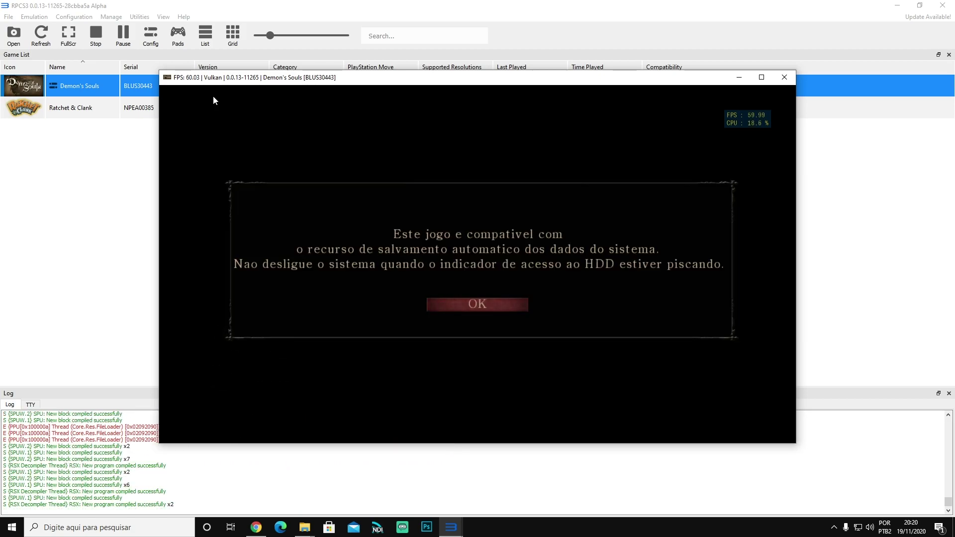
{"action": "key", "text": "x"}
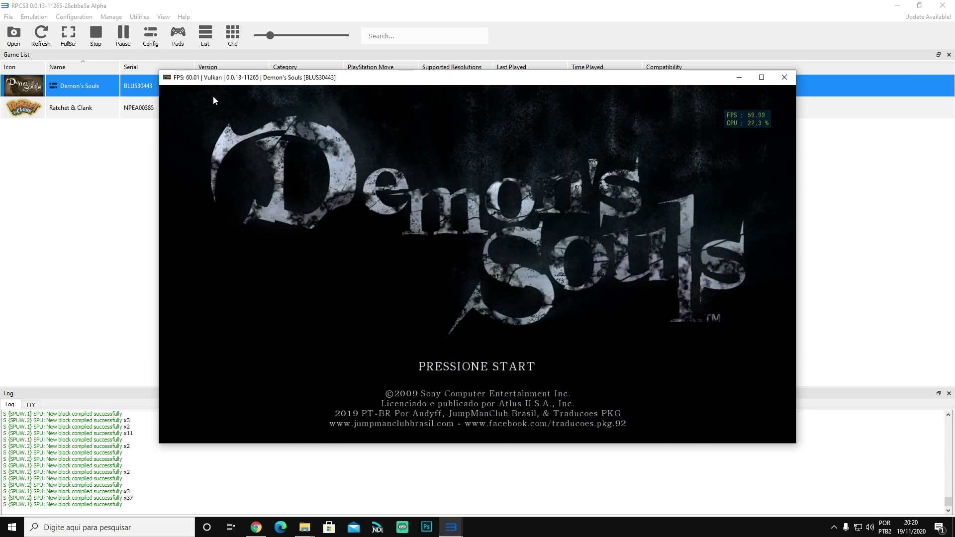
Start from the Demon's Souls title screen, dismiss the server connection notice and proceed in offline mode to the brightness setup
{"action": "key", "text": "Return"}
{"action": "key", "text": "Return"}
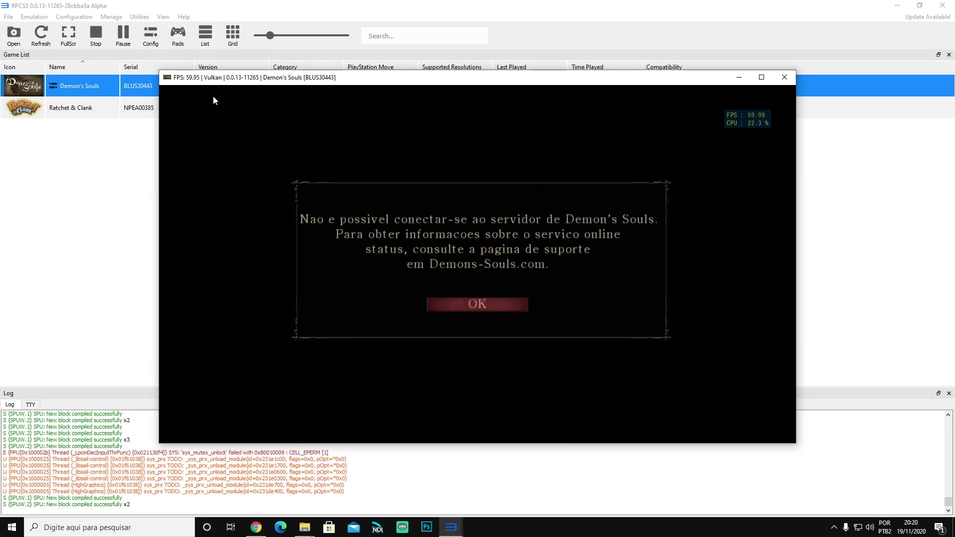
{"action": "key", "text": "Return"}
{"action": "key", "text": "Return"}
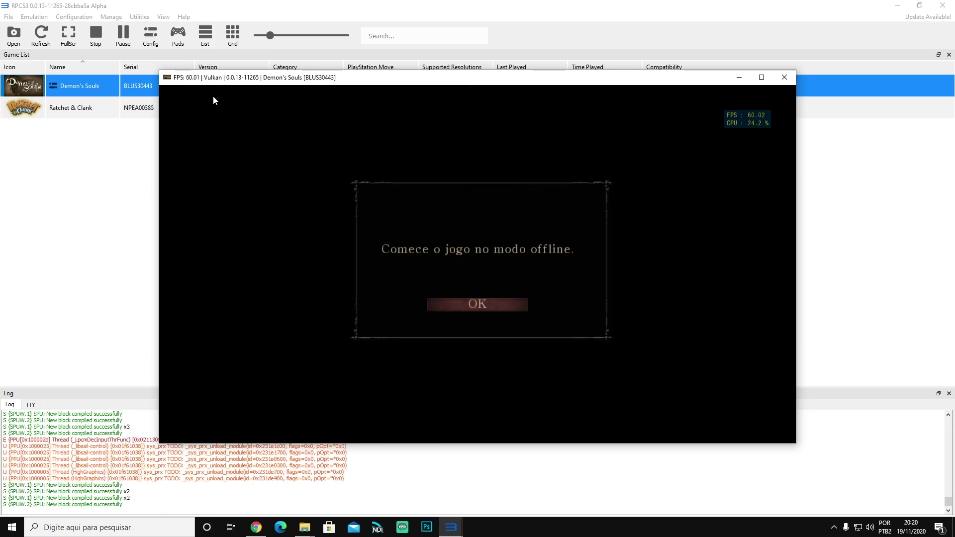
{"action": "key", "text": "Down"}
{"action": "key", "text": "Up"}
{"action": "key", "text": "Down"}
{"action": "key", "text": "Up"}
{"action": "key", "text": "Down"}
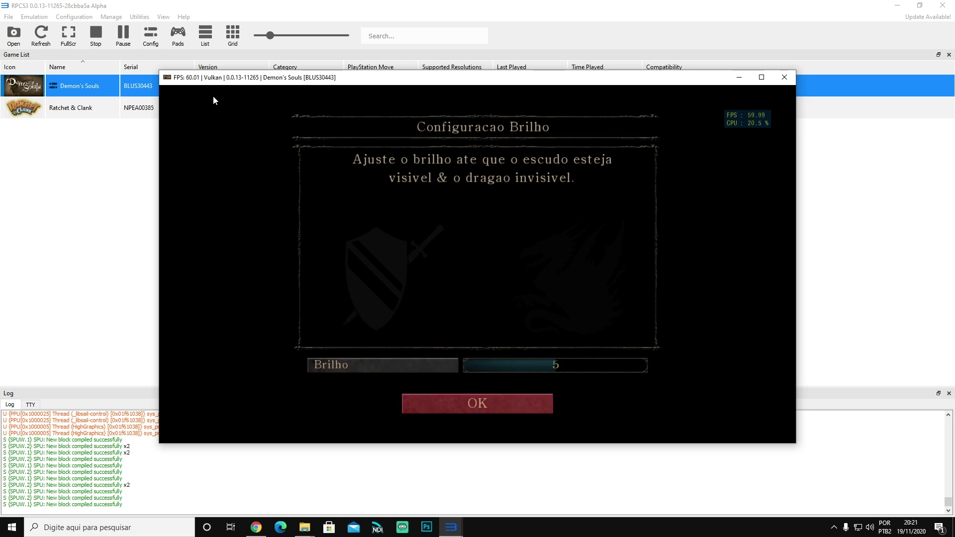
Accept the brightness setup and continue to the character profile creation screen
{"action": "key", "text": "Return"}
{"action": "key", "text": "Down"}
{"action": "key", "text": "Down"}
{"action": "key", "text": "Down"}
{"action": "key", "text": "Down"}
{"action": "key", "text": "Down"}
{"action": "key", "text": "Down"}
{"action": "key", "text": "Down"}
{"action": "key", "text": "Down"}
{"action": "key", "text": "Down"}
{"action": "key", "text": "Down"}
{"action": "key", "text": "Down"}
{"action": "key", "text": "Return"}
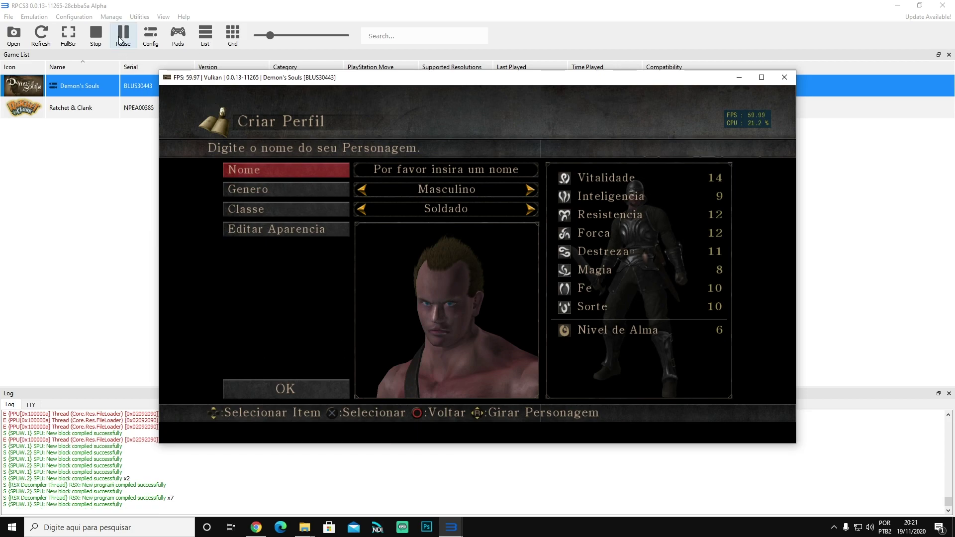
Stop the Demon's Souls emulation and return to the game list
{"action": "left_click", "coordinate": [132, 45]}
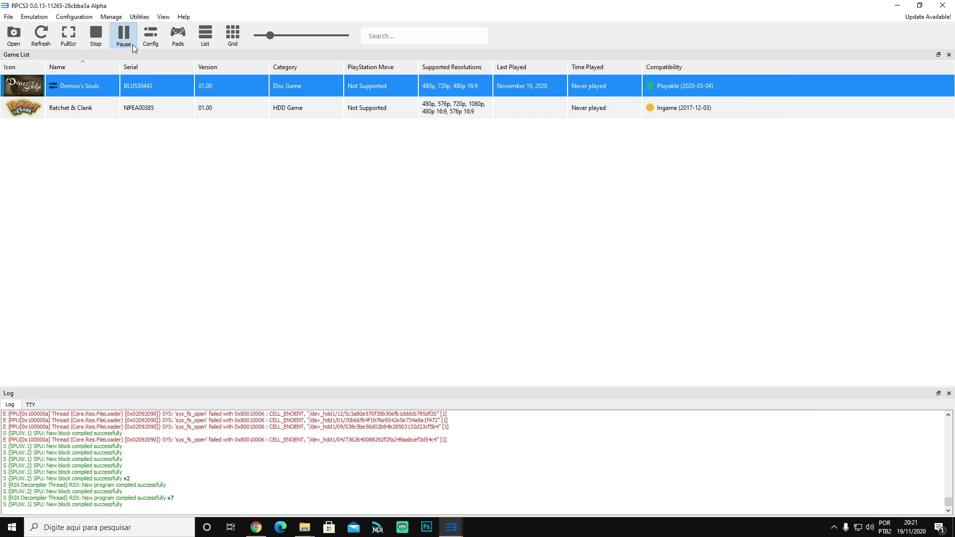
{"action": "left_click", "coordinate": [92, 36]}
{"action": "left_click", "coordinate": [259, 238]}
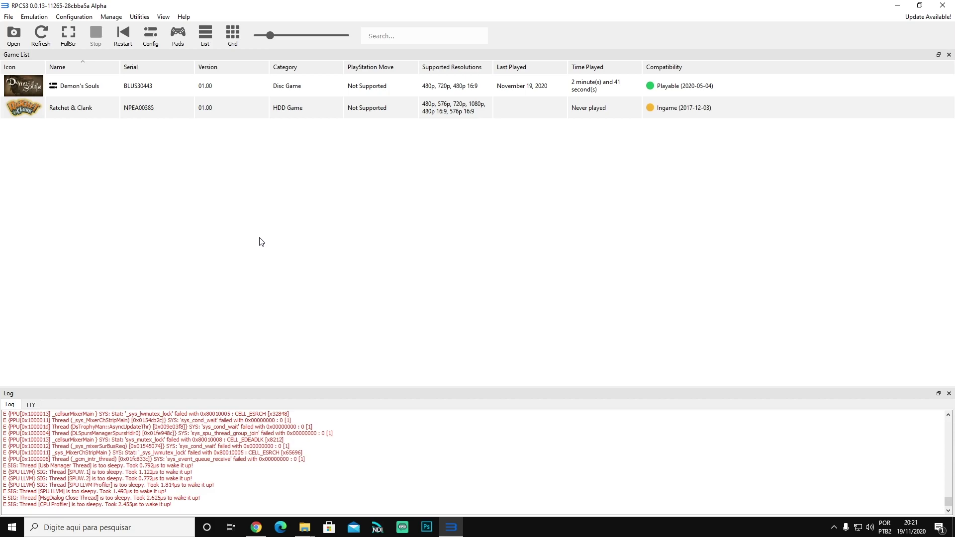
Start downloading the available RPCS3 update to version 0.0.13-11272
{"action": "left_click", "coordinate": [914, 19]}
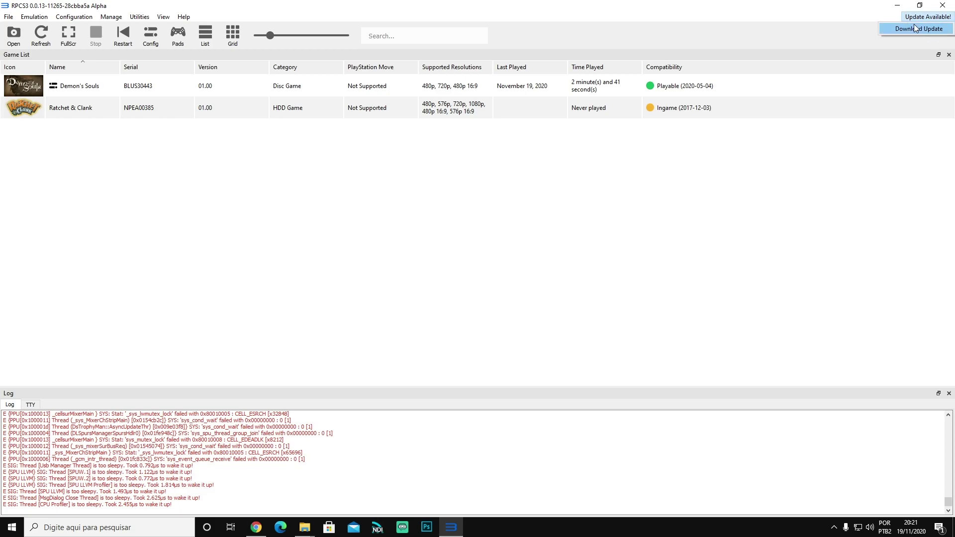
{"action": "left_click", "coordinate": [895, 30]}
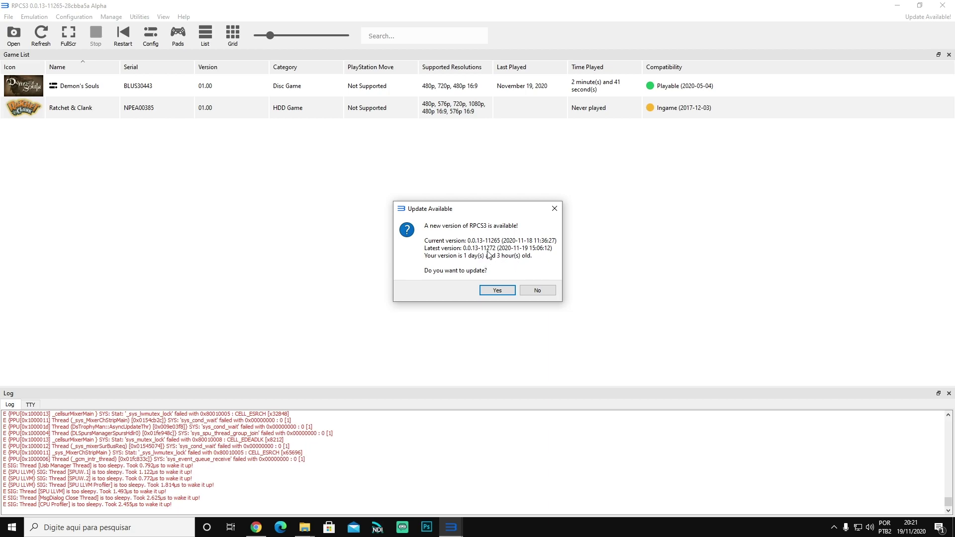
{"action": "left_click", "coordinate": [496, 291]}
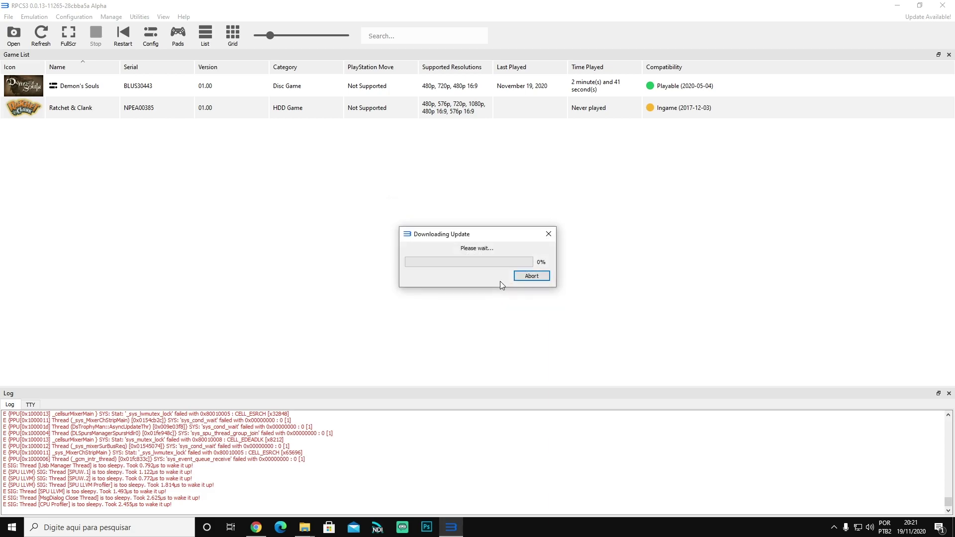